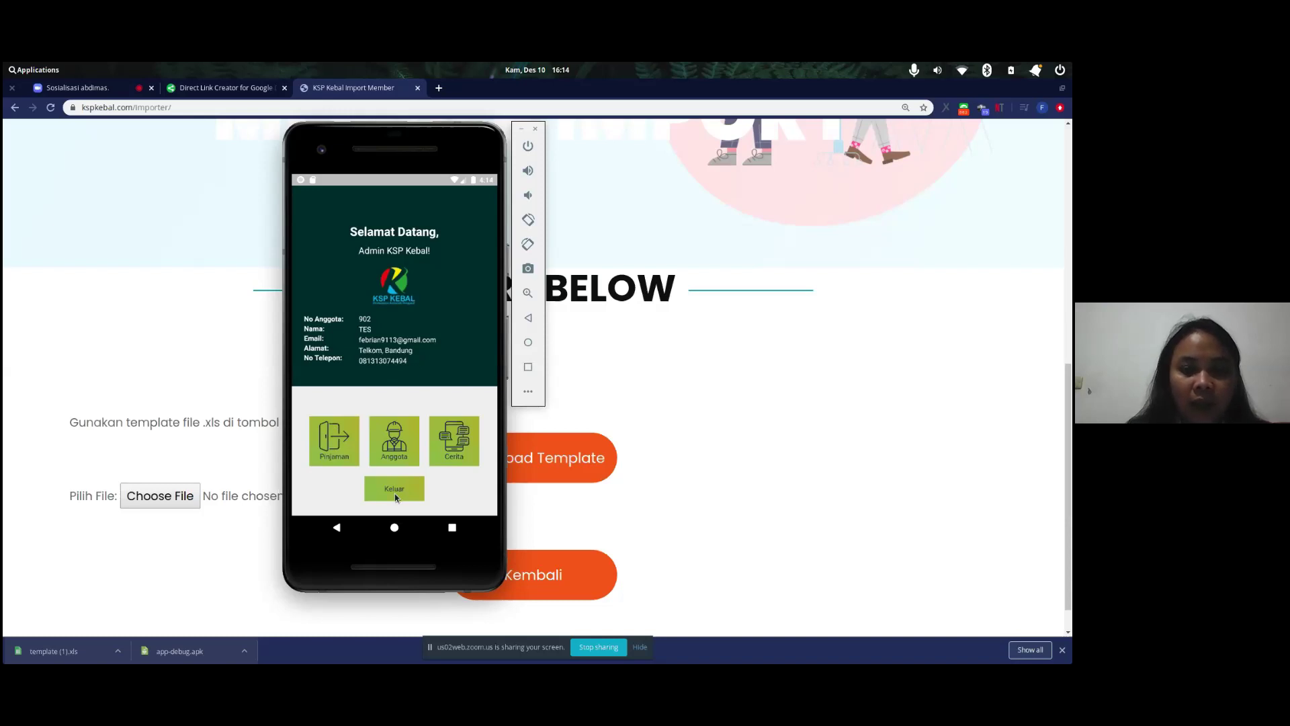
- Log the admin out of the KEBALKu app using Keluar
click(396, 496)
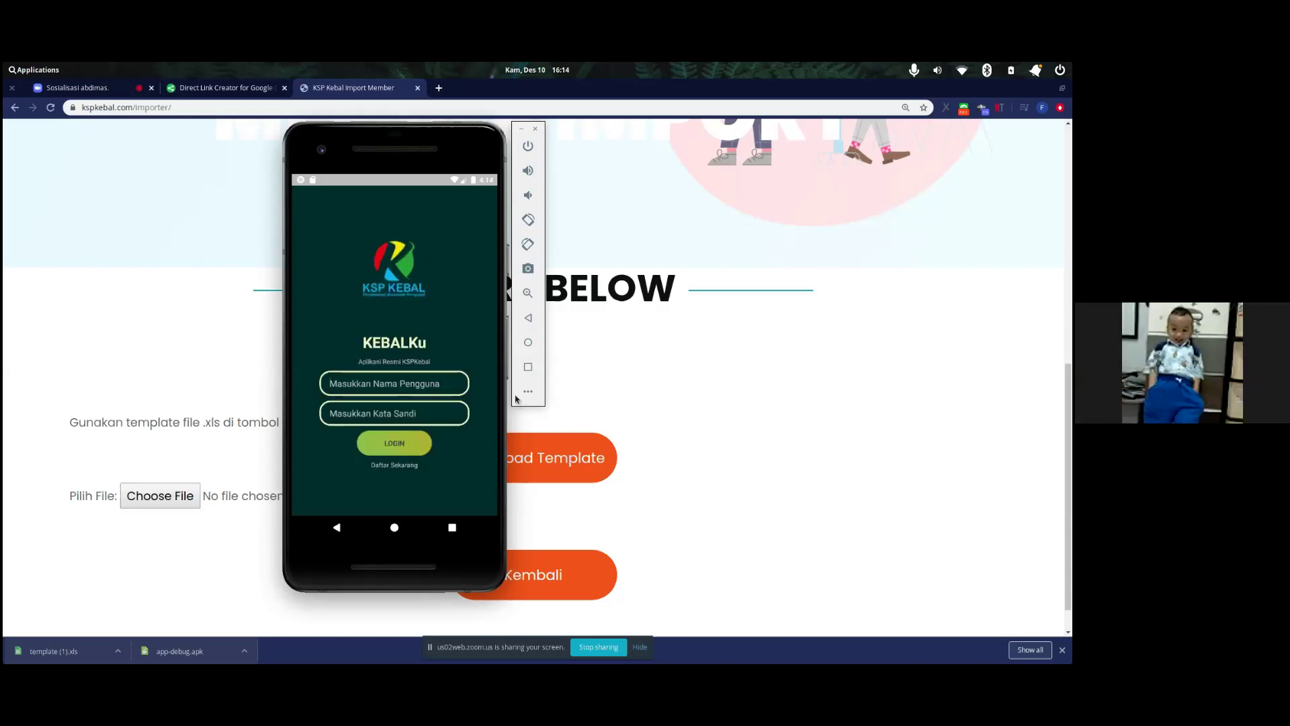
- Close the Android emulator and scroll the Import Member page to its IMPORT BELOW section
click(638, 357)
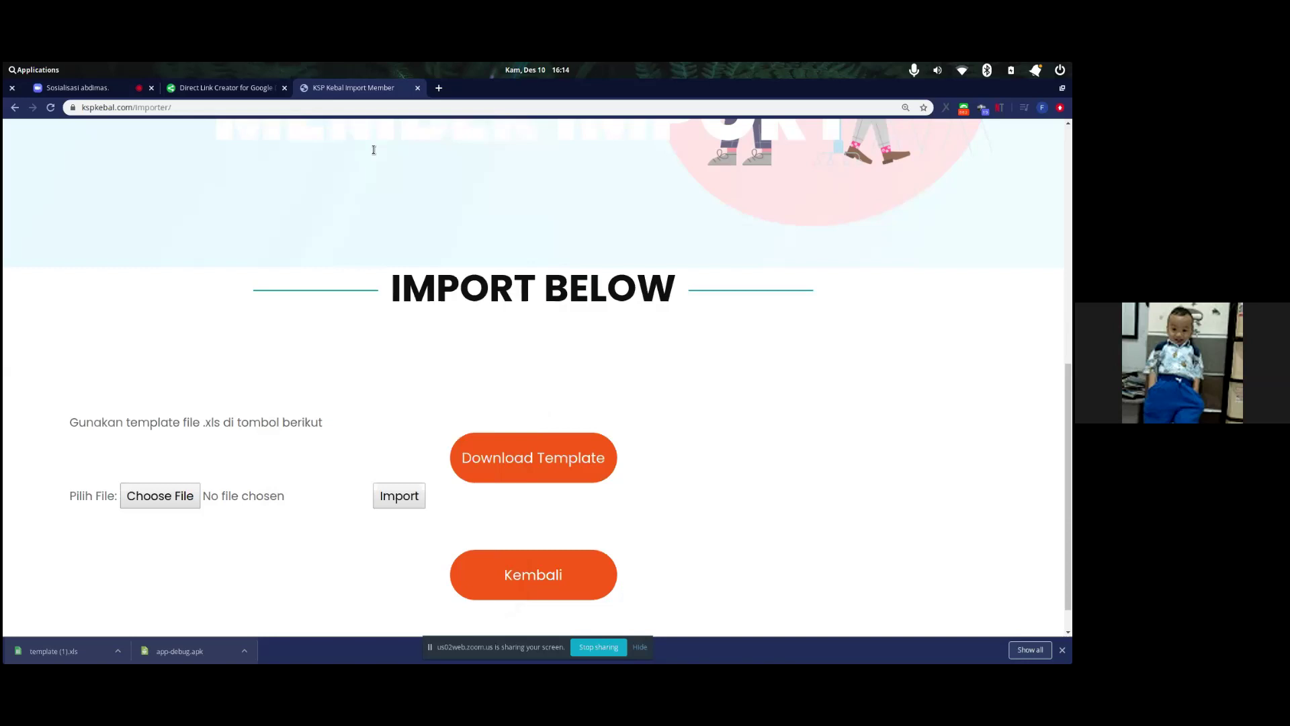
scroll(412, 262, up, 2)
scroll(412, 261, down, 3)
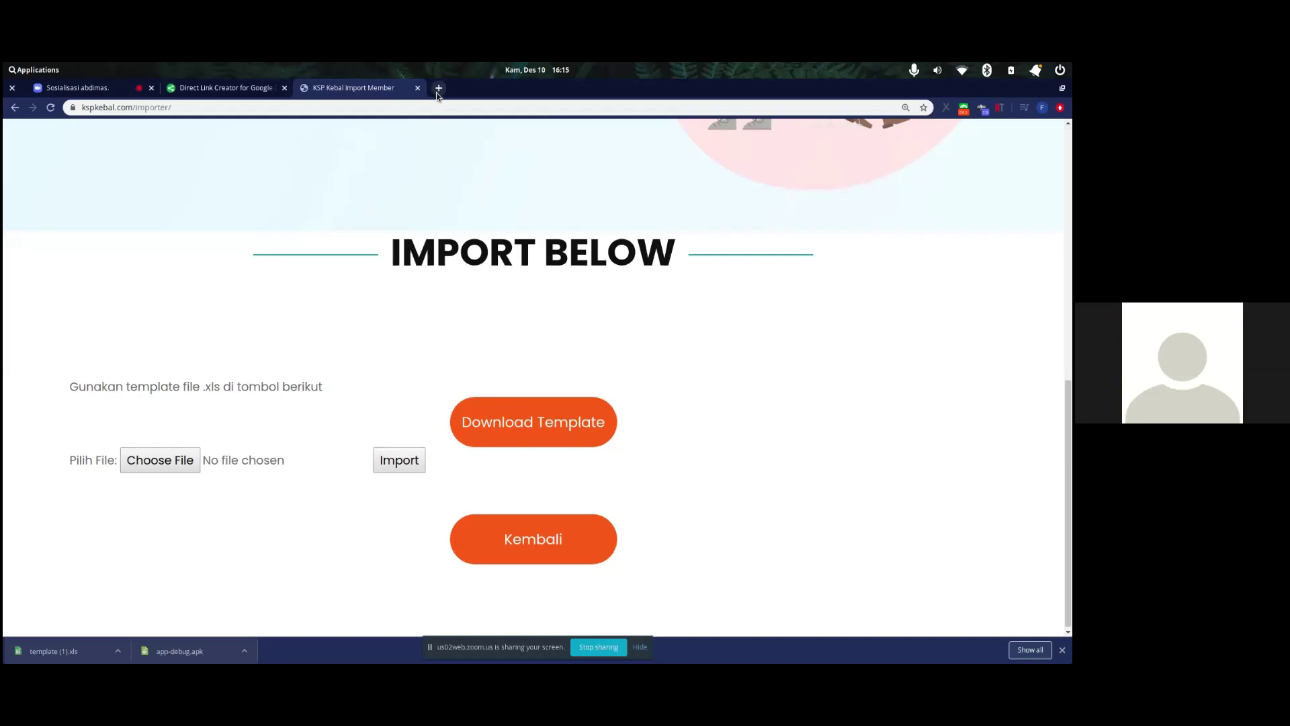
scroll(467, 197, up, 10)
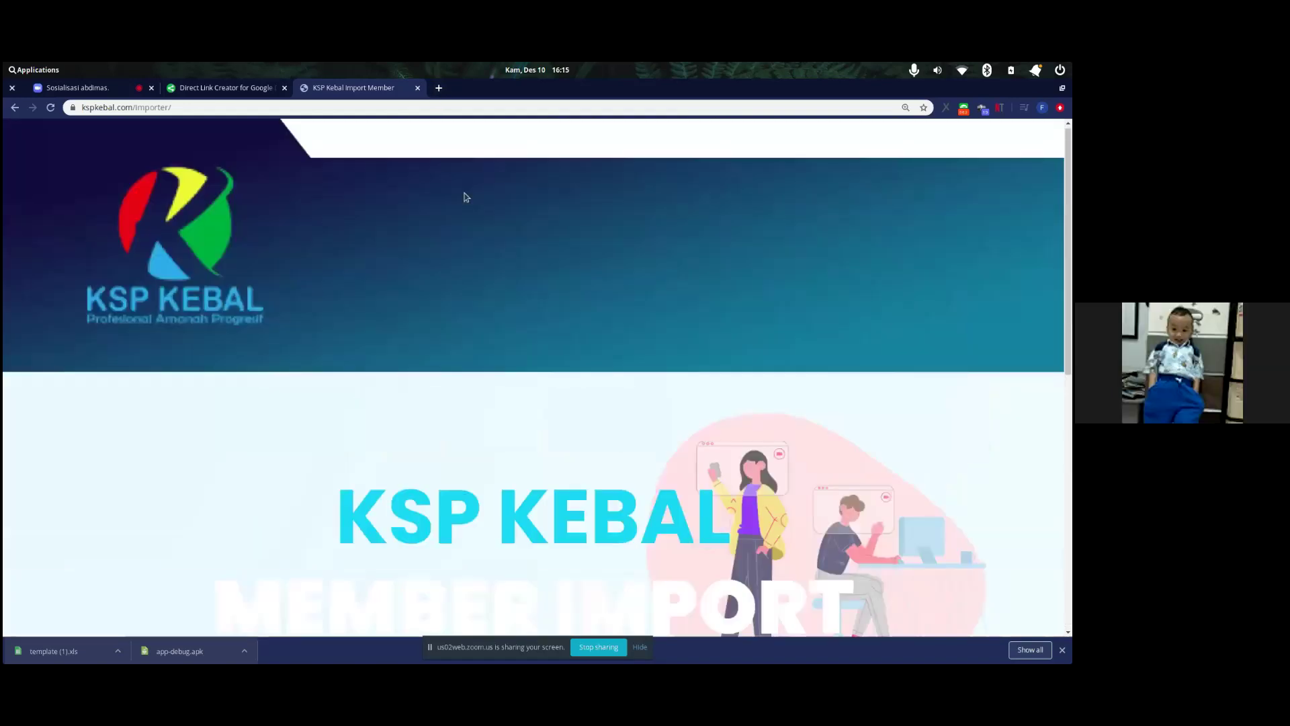
scroll(466, 197, down, 10)
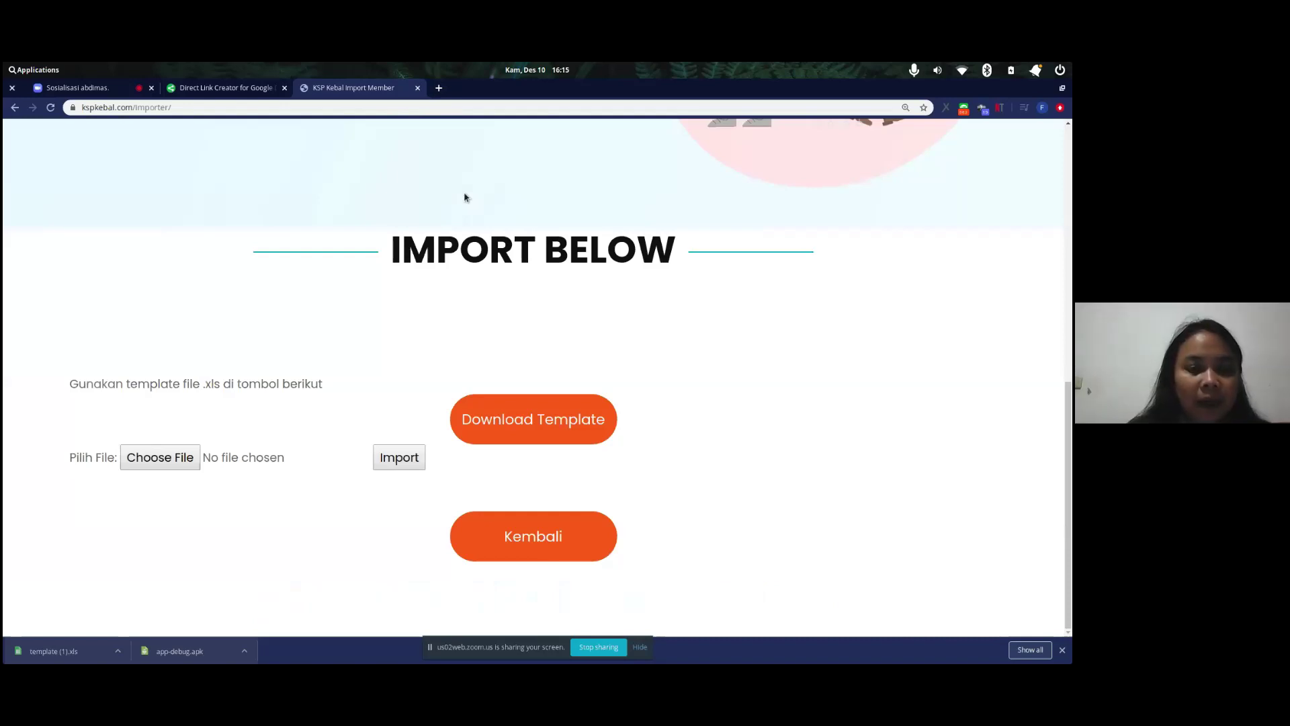
- Open kspkebal.com in a new tab and log the TES account out
key(ctrl+t)
text(kspk)
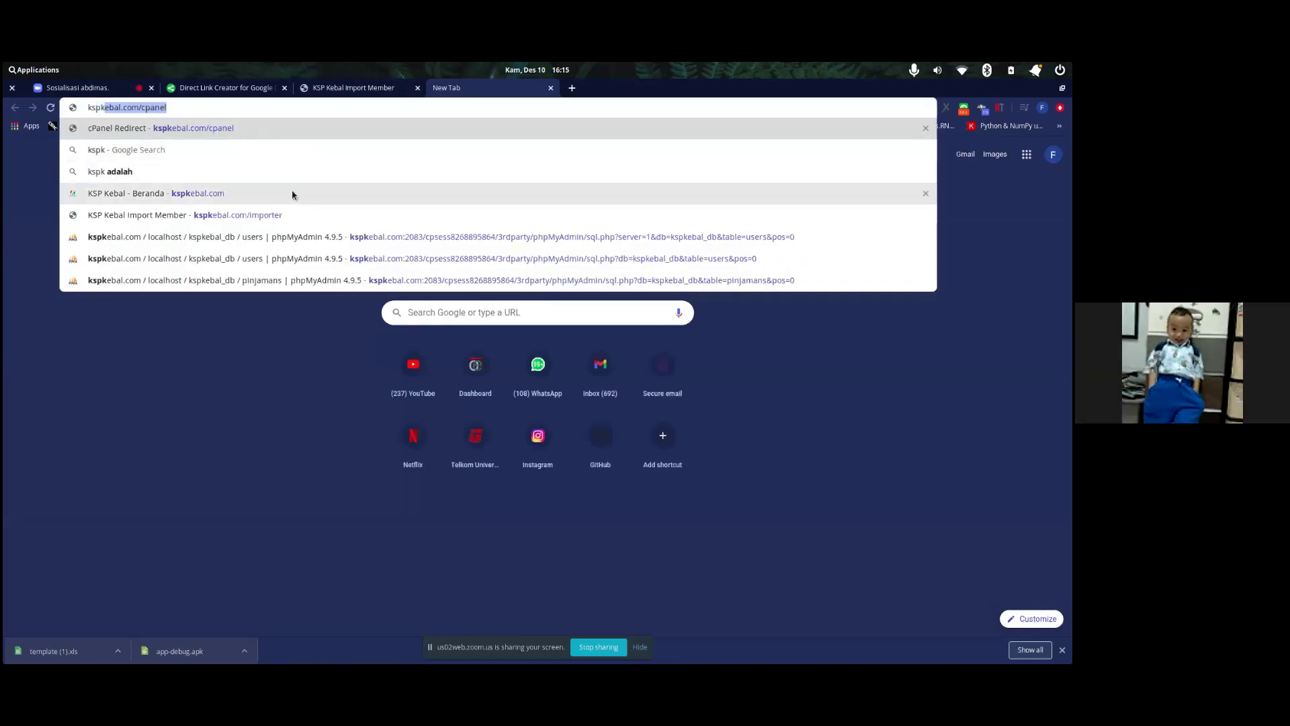
click(293, 194)
click(981, 137)
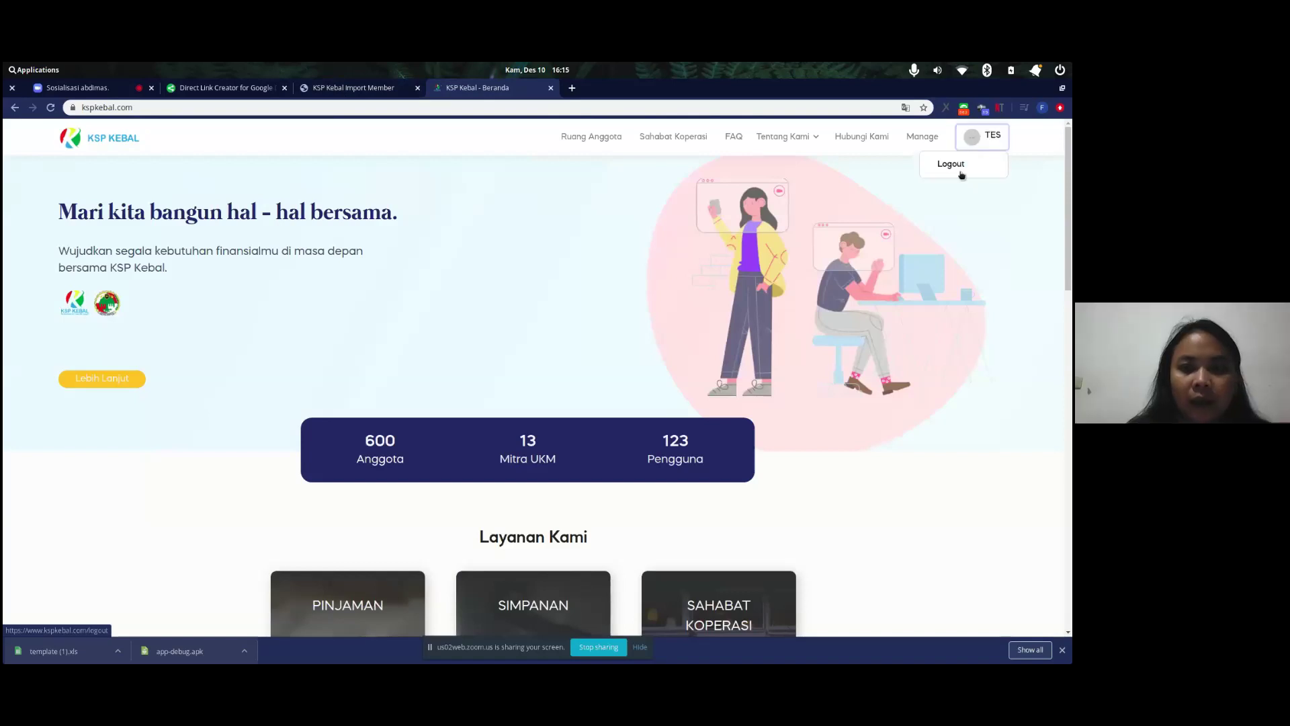
click(961, 173)
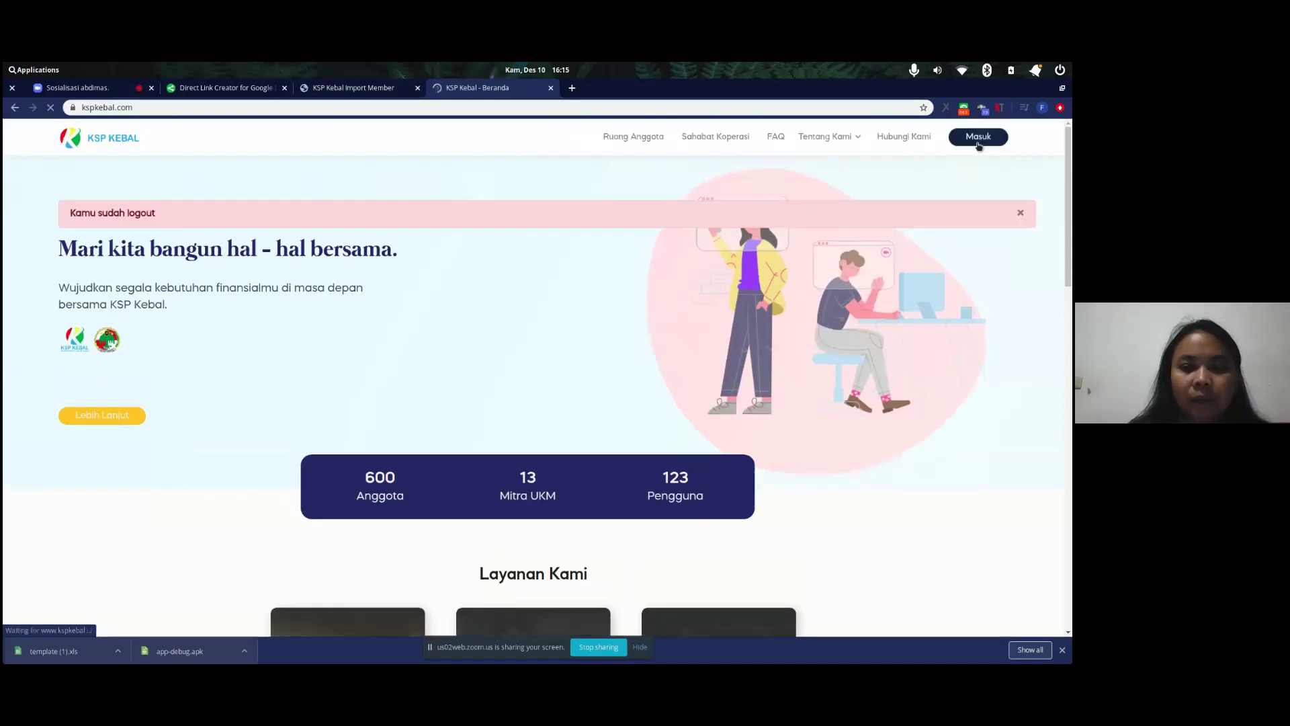
- Go to the Daftar registration form and browse the Kecamatan list, keeping Andir
click(978, 138)
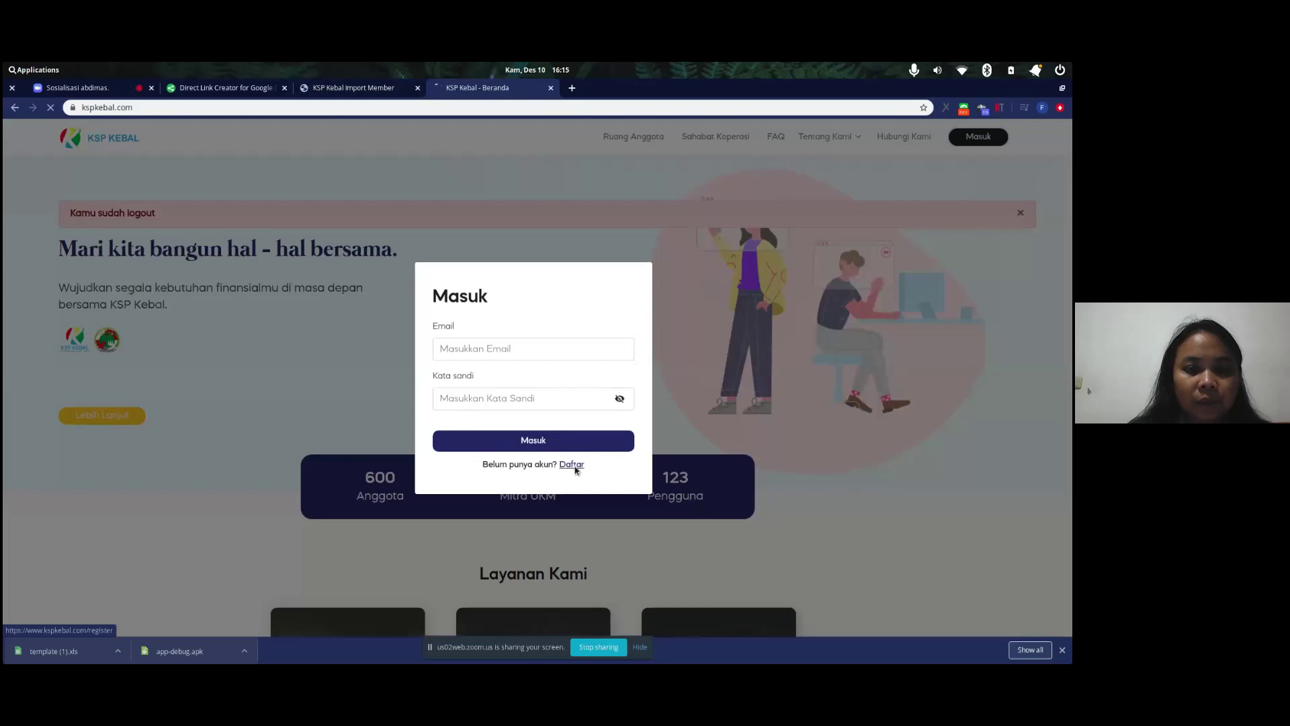
click(570, 461)
scroll(457, 515, down, 3)
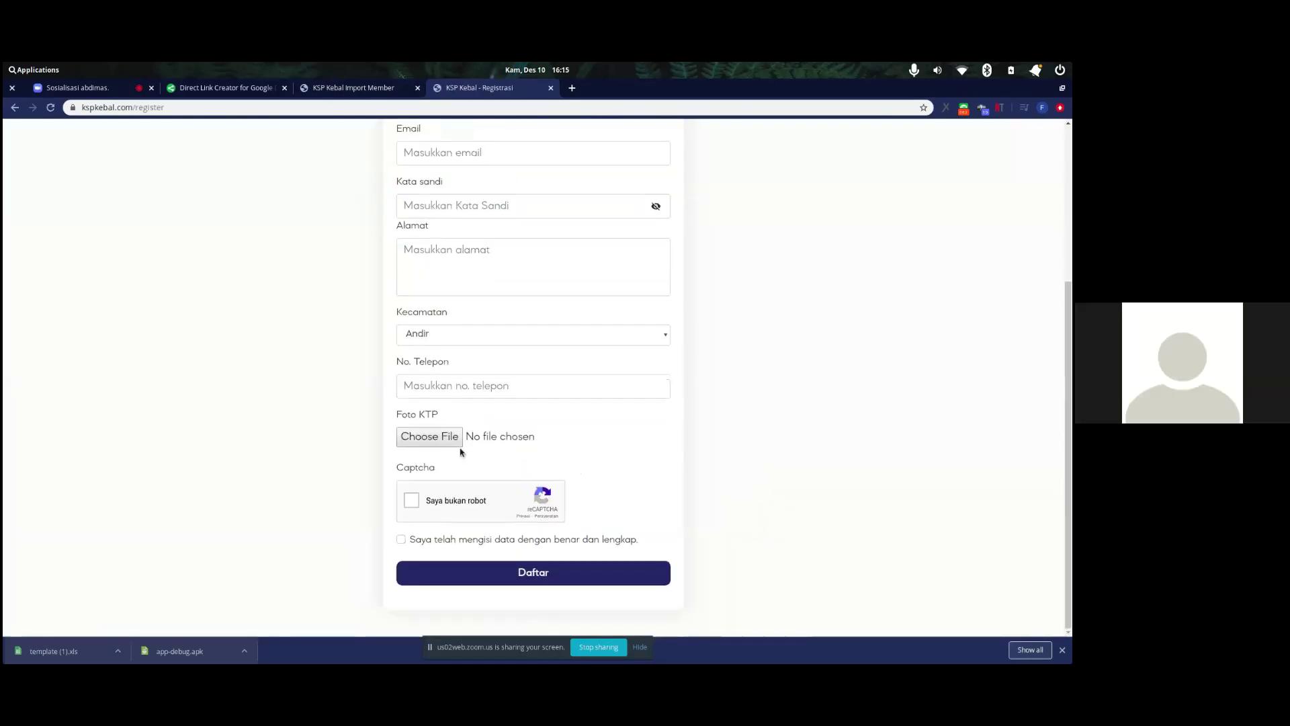
click(455, 331)
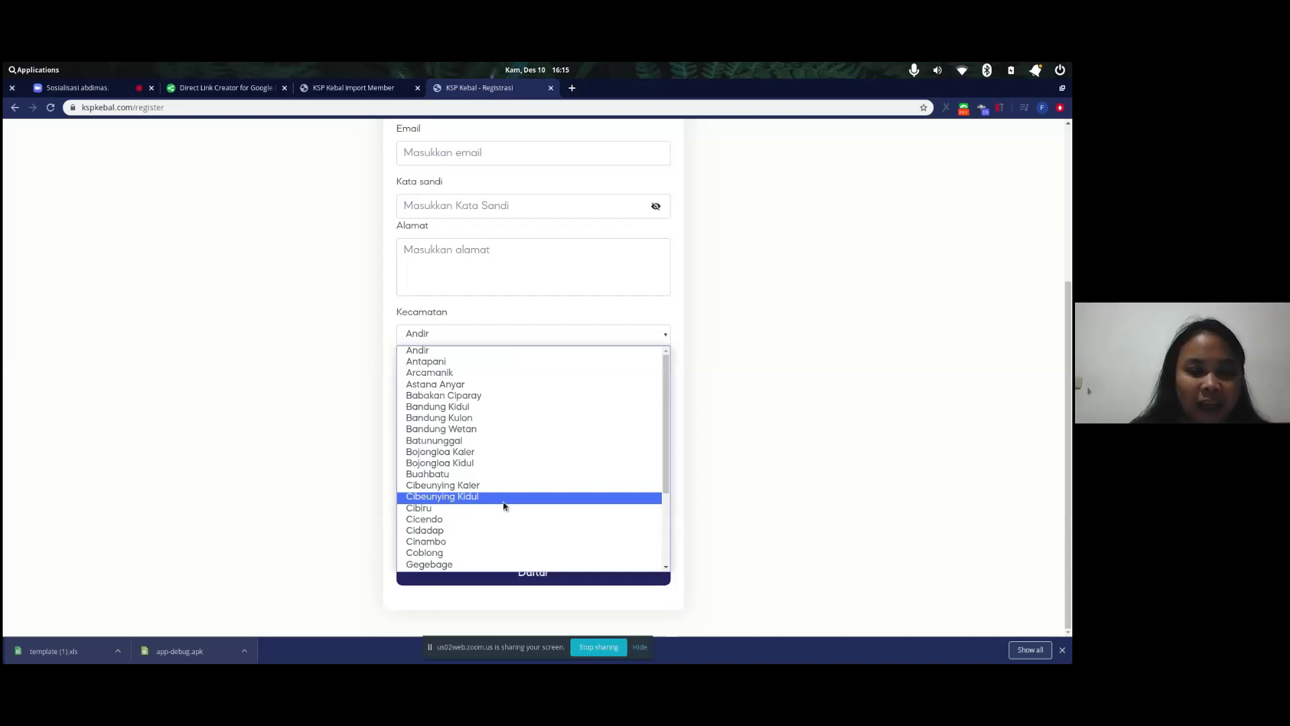
scroll(504, 505, down, 4)
scroll(505, 505, up, 4)
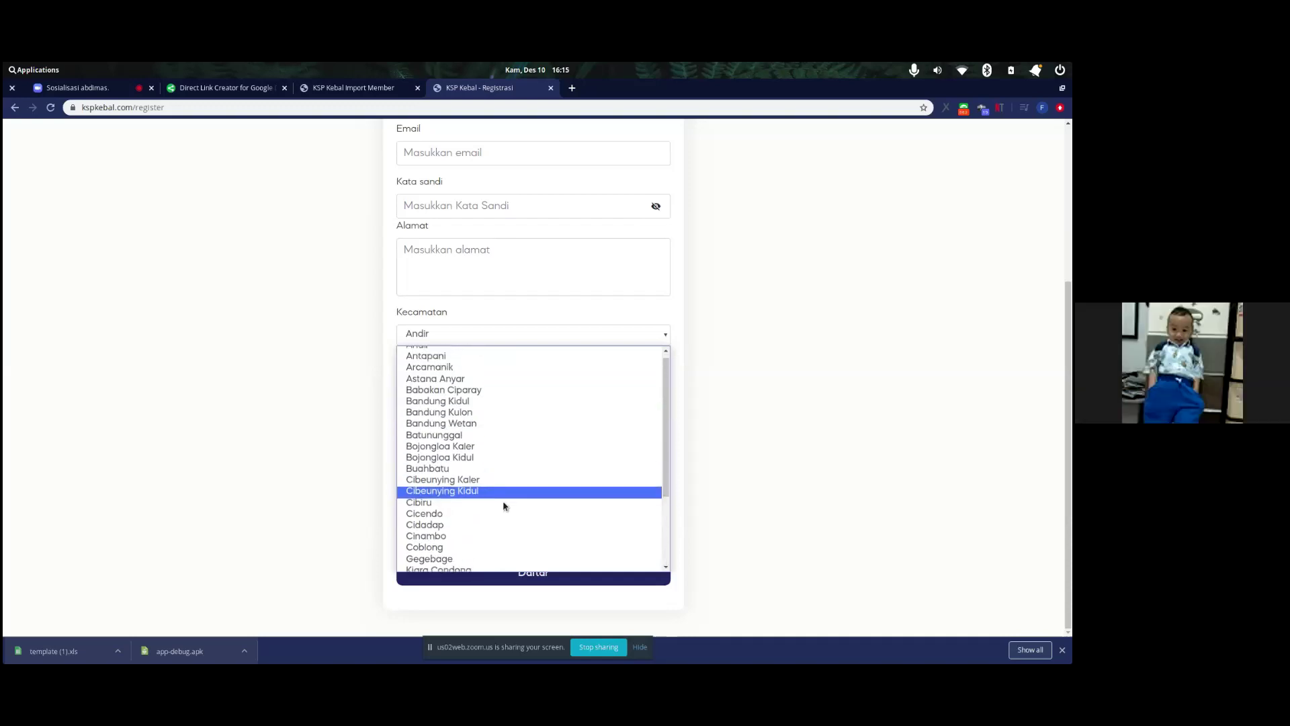
scroll(481, 403, up, 1)
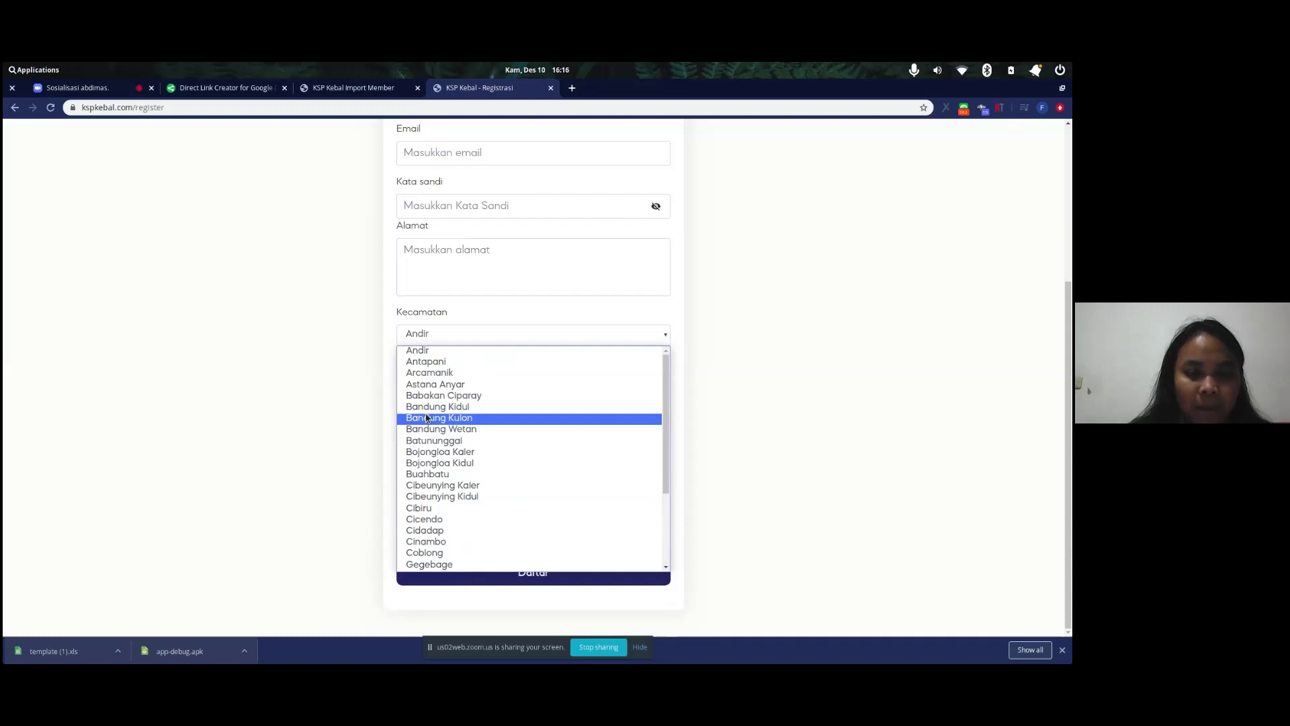
click(360, 415)
- Return to the Import Member tab with its upload form
scroll(360, 415, up, 2)
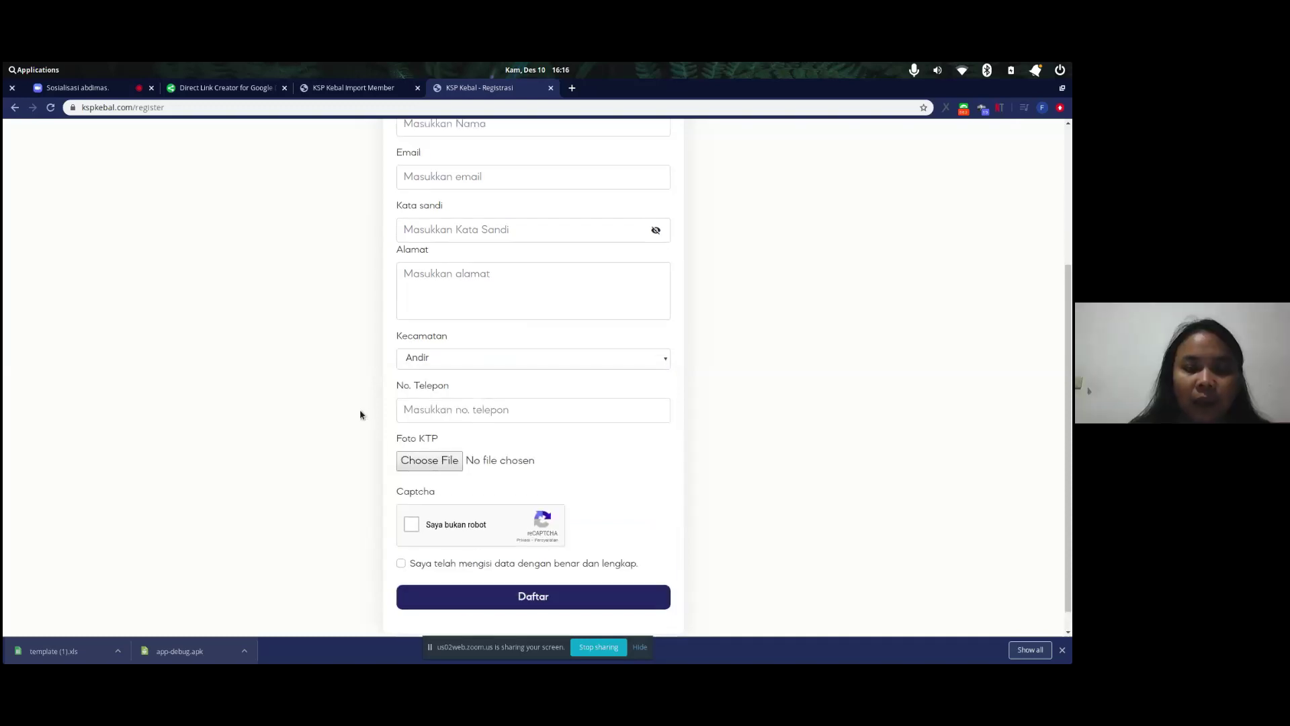
scroll(360, 415, down, 1)
scroll(361, 413, up, 2)
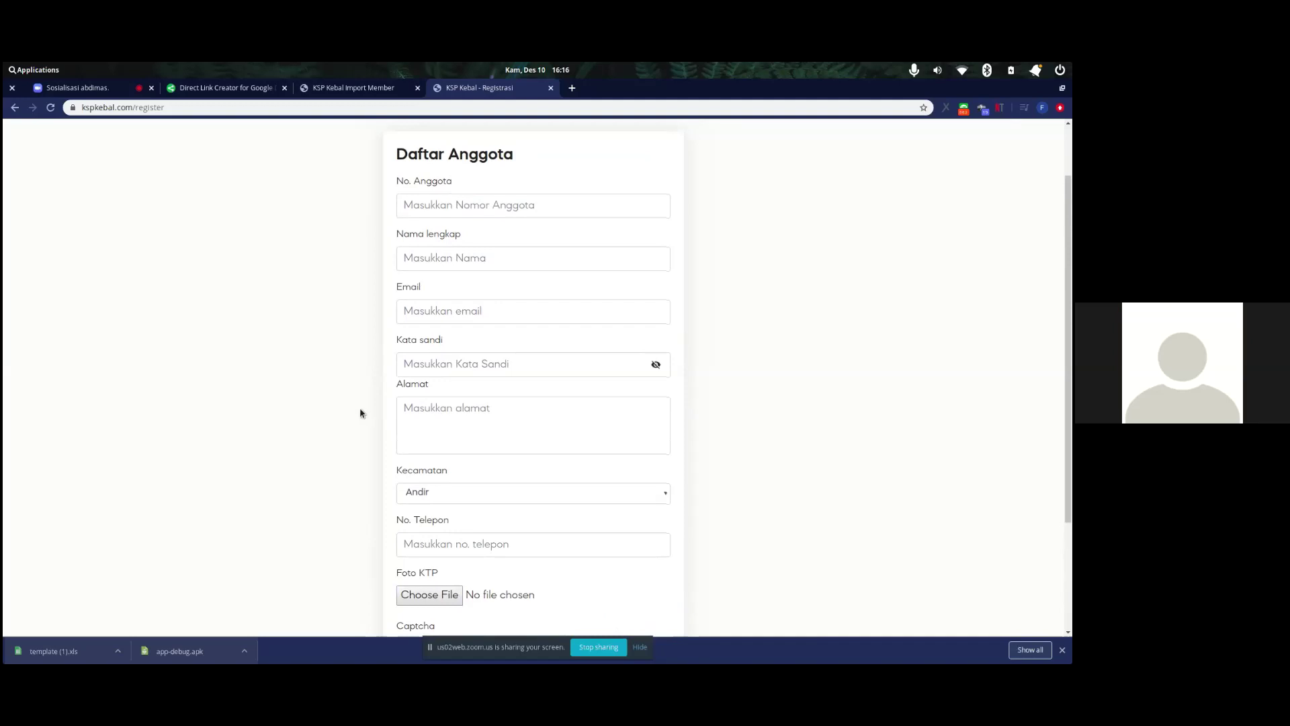
click(347, 93)
scroll(378, 322, up, 1)
scroll(378, 323, down, 2)
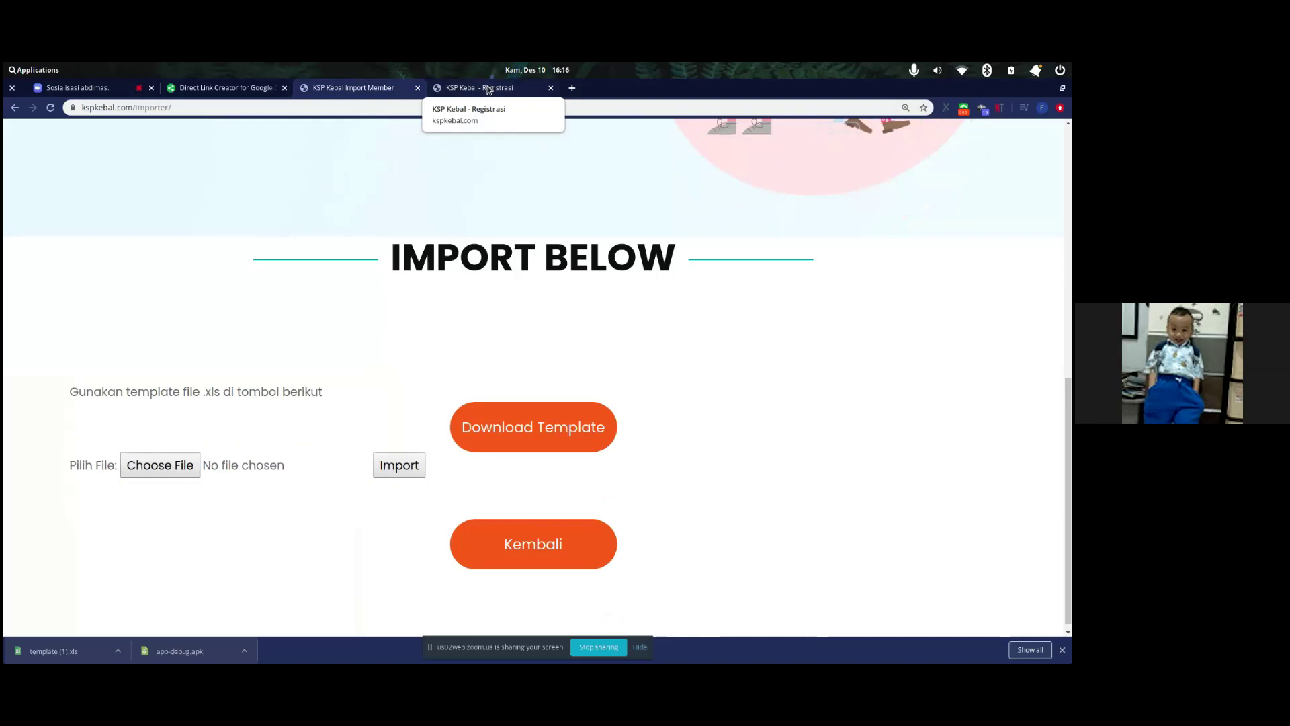
- Go back to the KSP Kebal home page and log in with the saved account e-mail and password
click(488, 90)
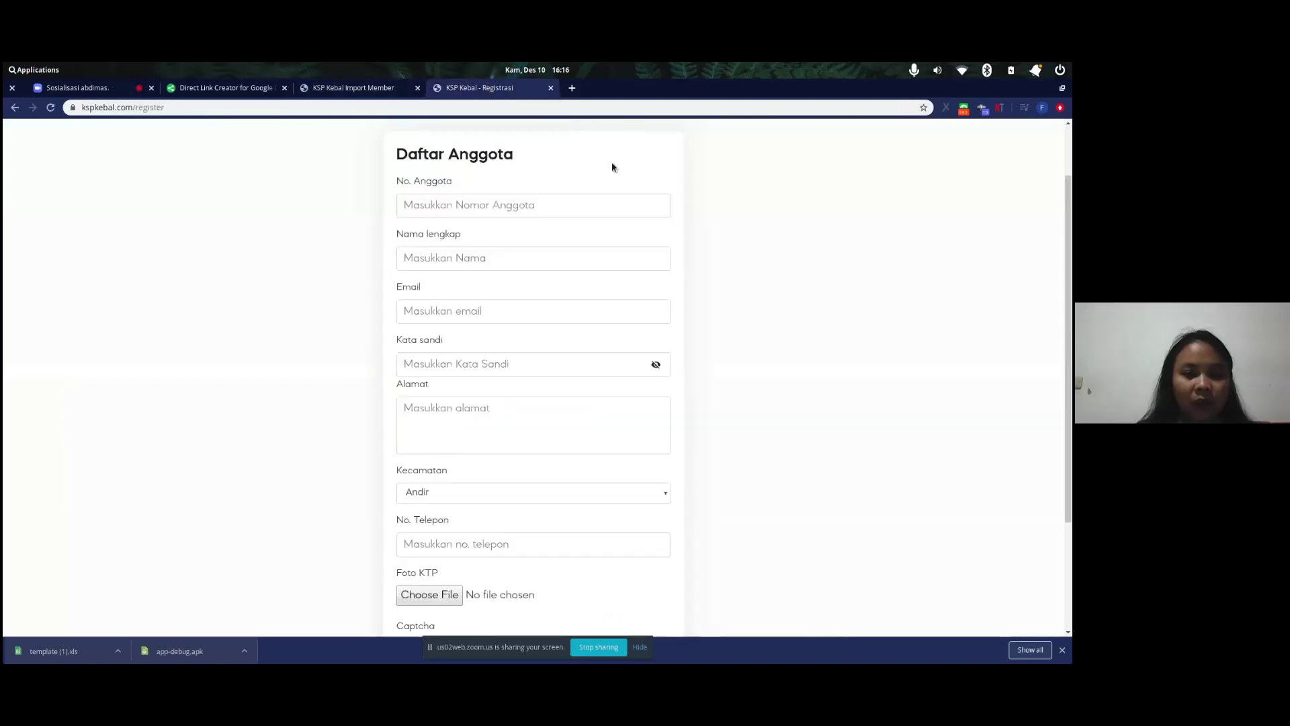
click(15, 107)
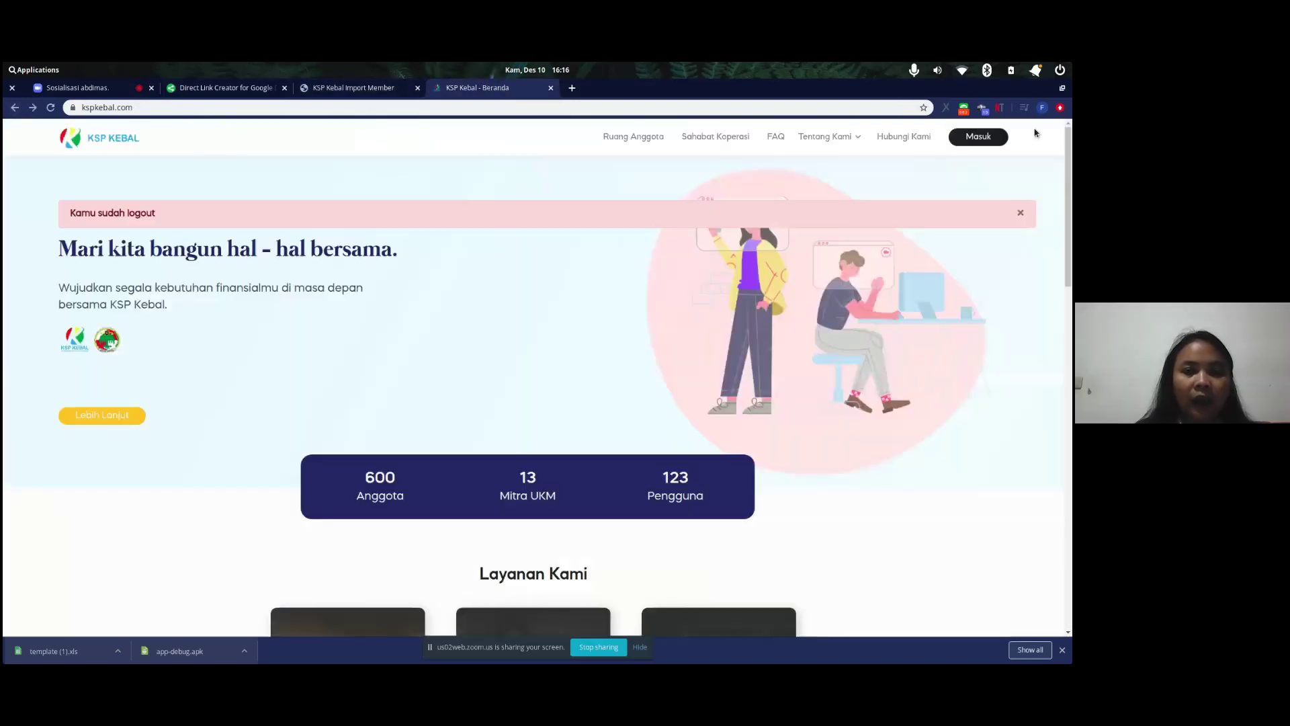
click(993, 137)
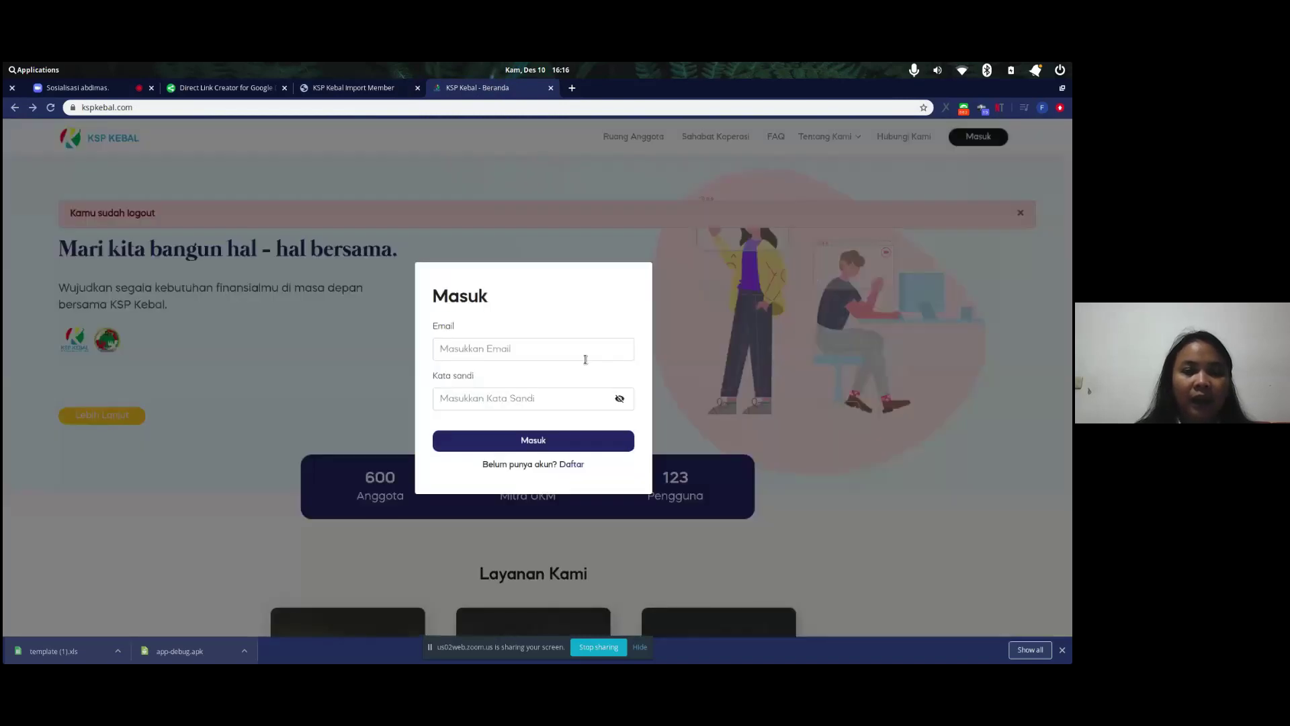
click(563, 350)
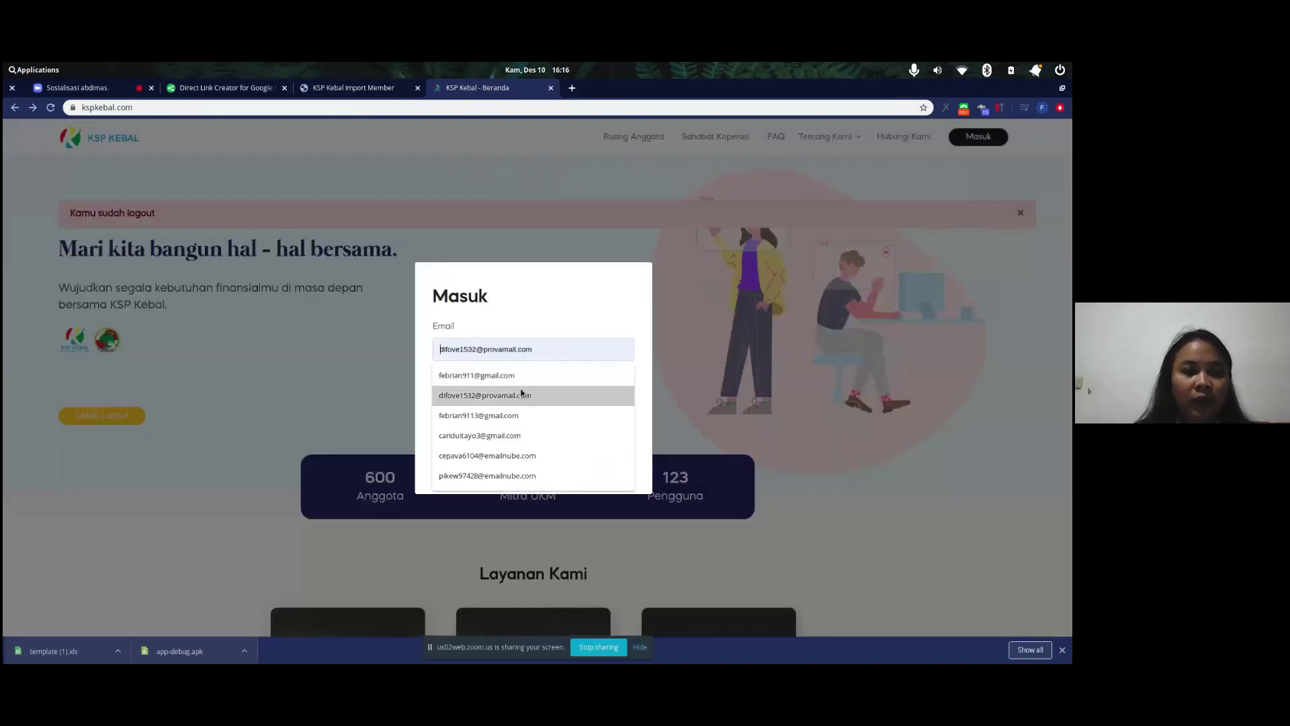
click(525, 413)
text(********)
key(Return)
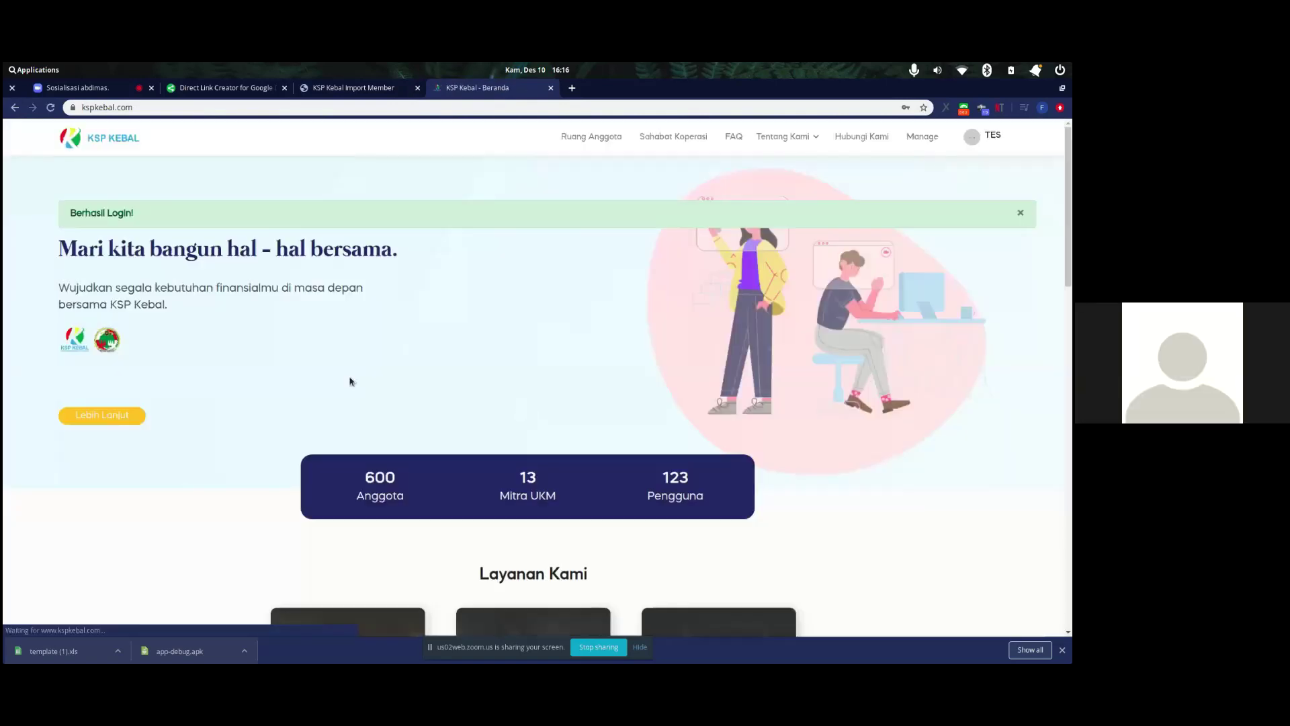
- Open the Anggota > Terdaftar admin page and review the Daftar Anggota member table
drag(316, 311, 934, 134)
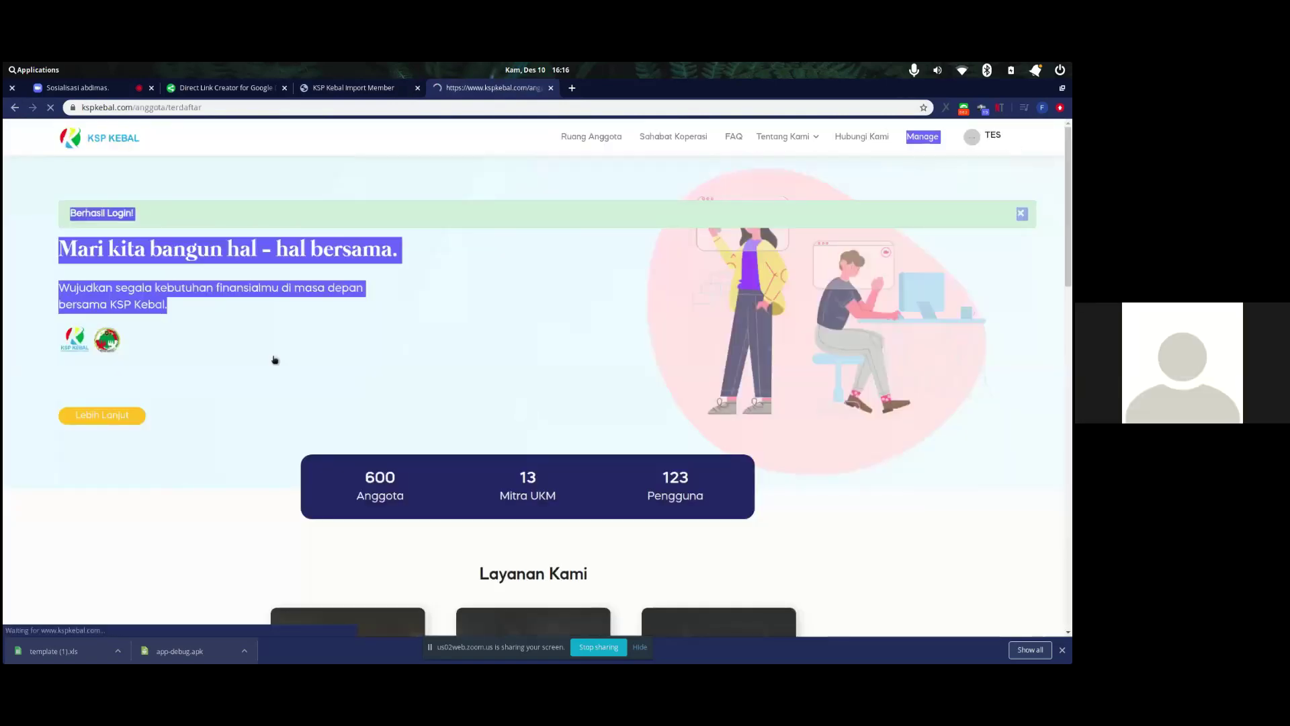
scroll(65, 425, down, 1)
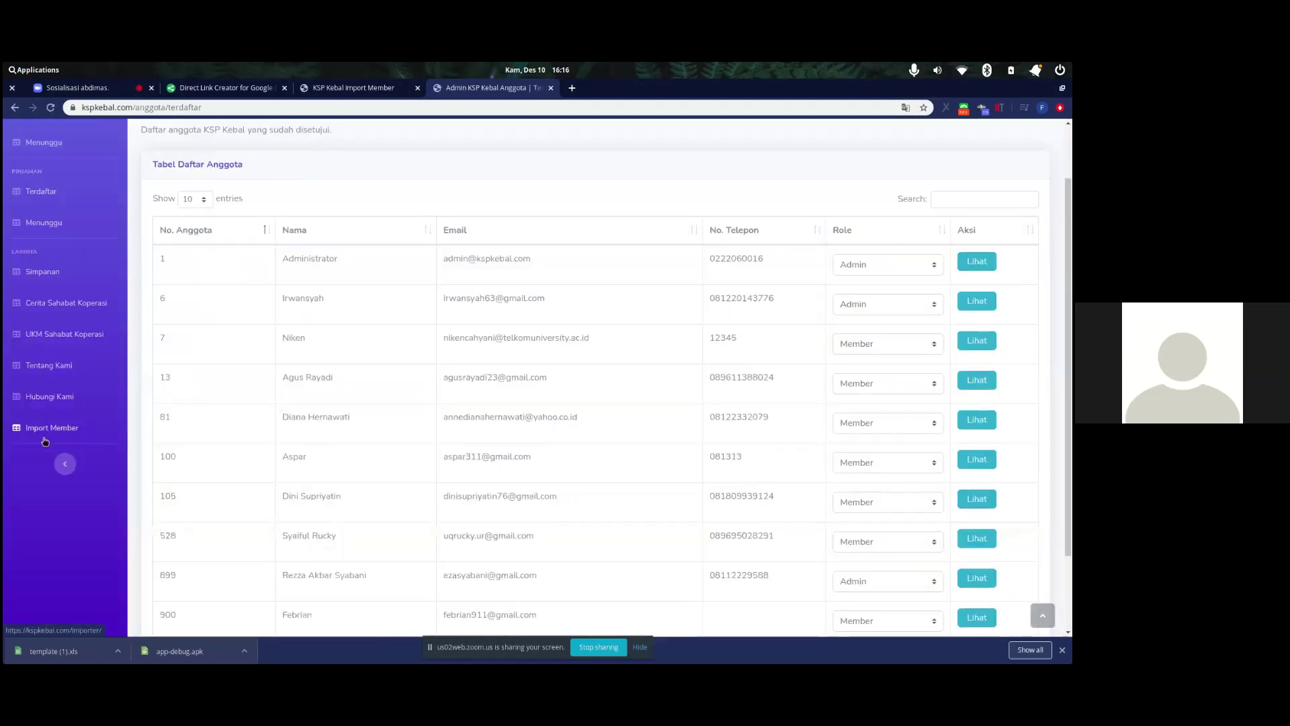
scroll(58, 424, down, 1)
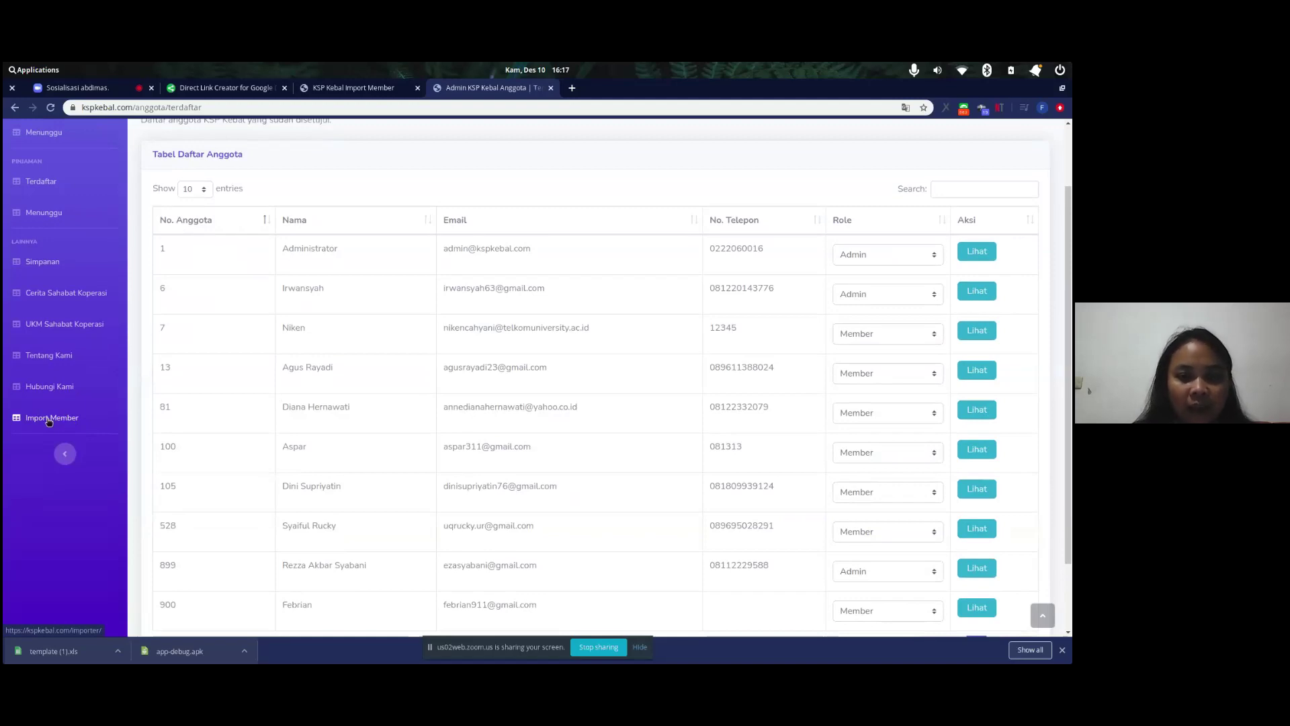
scroll(49, 417, up, 1)
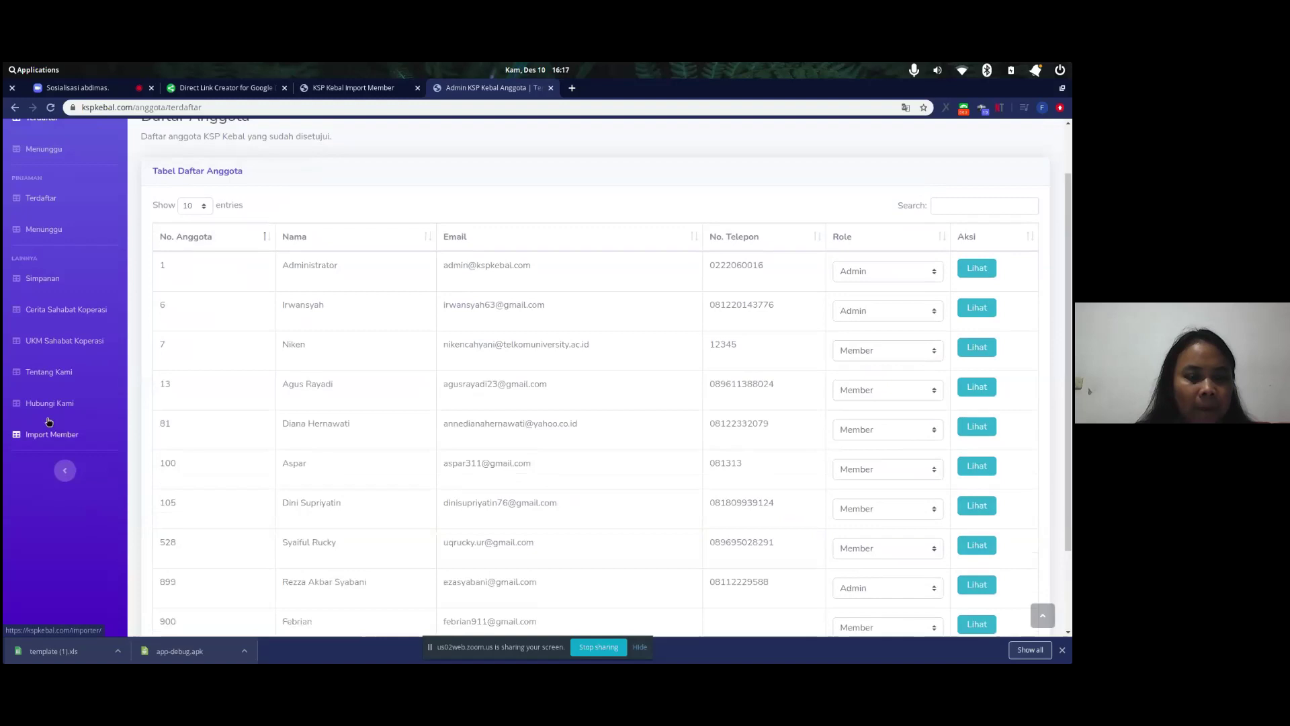
scroll(78, 321, up, 1)
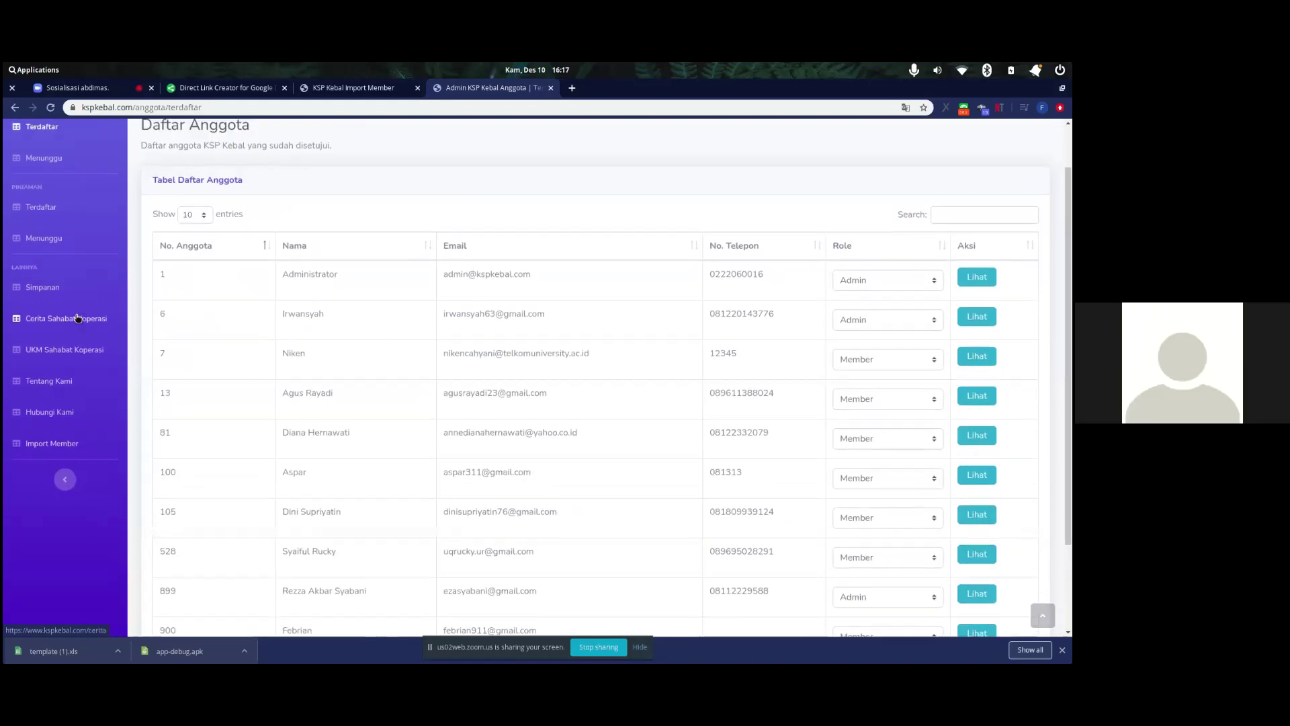
- Open Cerita Sahabat Koperasi and scroll through its seven-story table
click(75, 322)
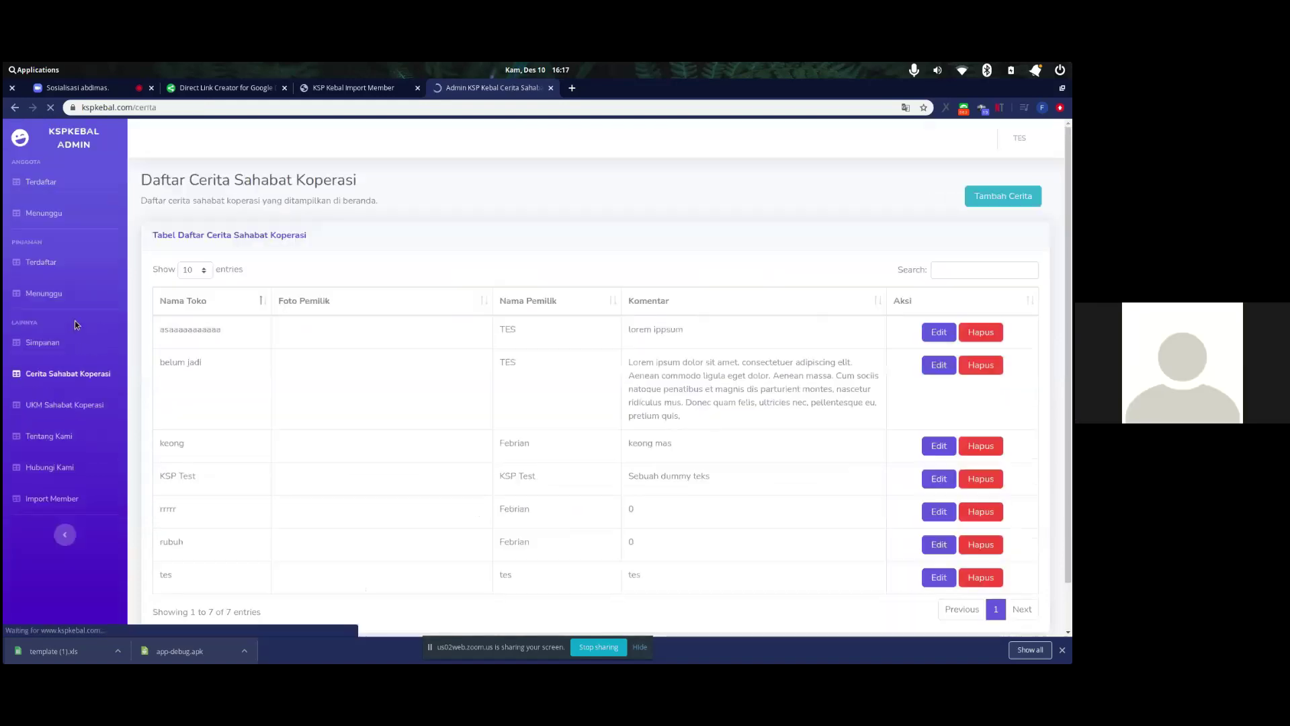
scroll(525, 386, down, 2)
scroll(525, 386, up, 1)
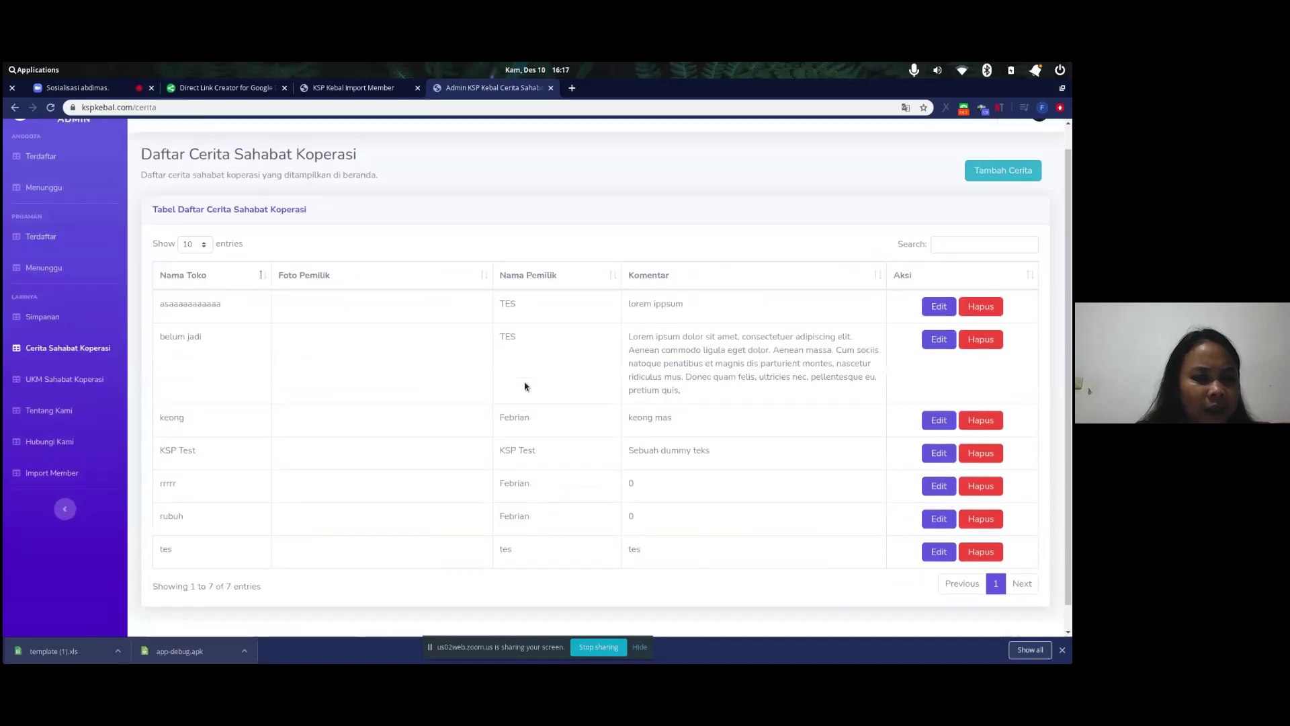
scroll(639, 248, down, 1)
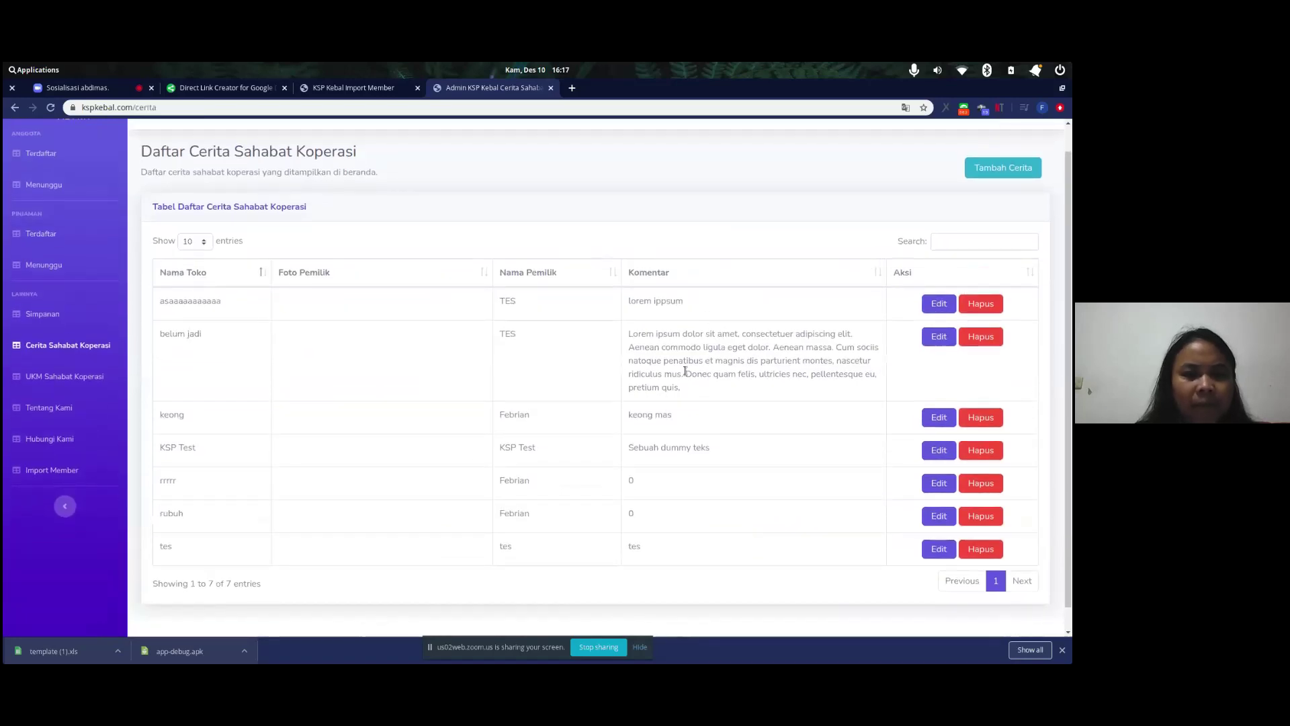
scroll(679, 330, up, 2)
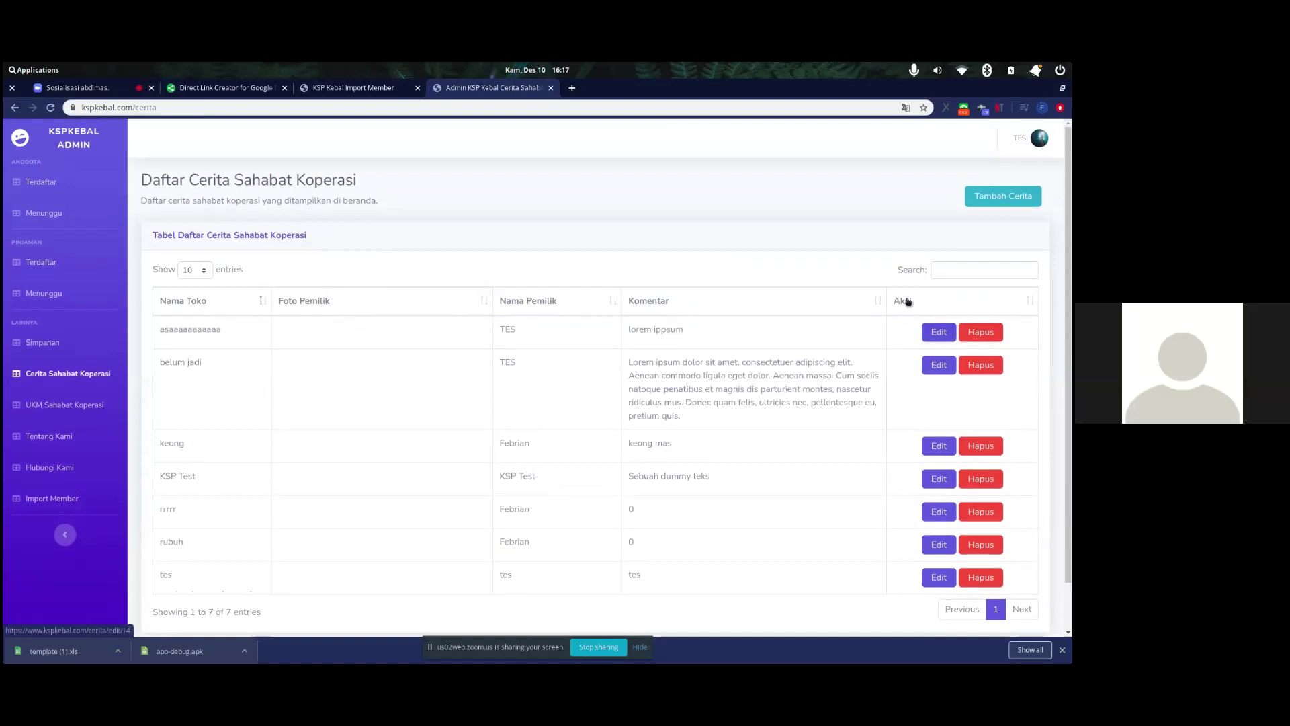
scroll(907, 301, down, 1)
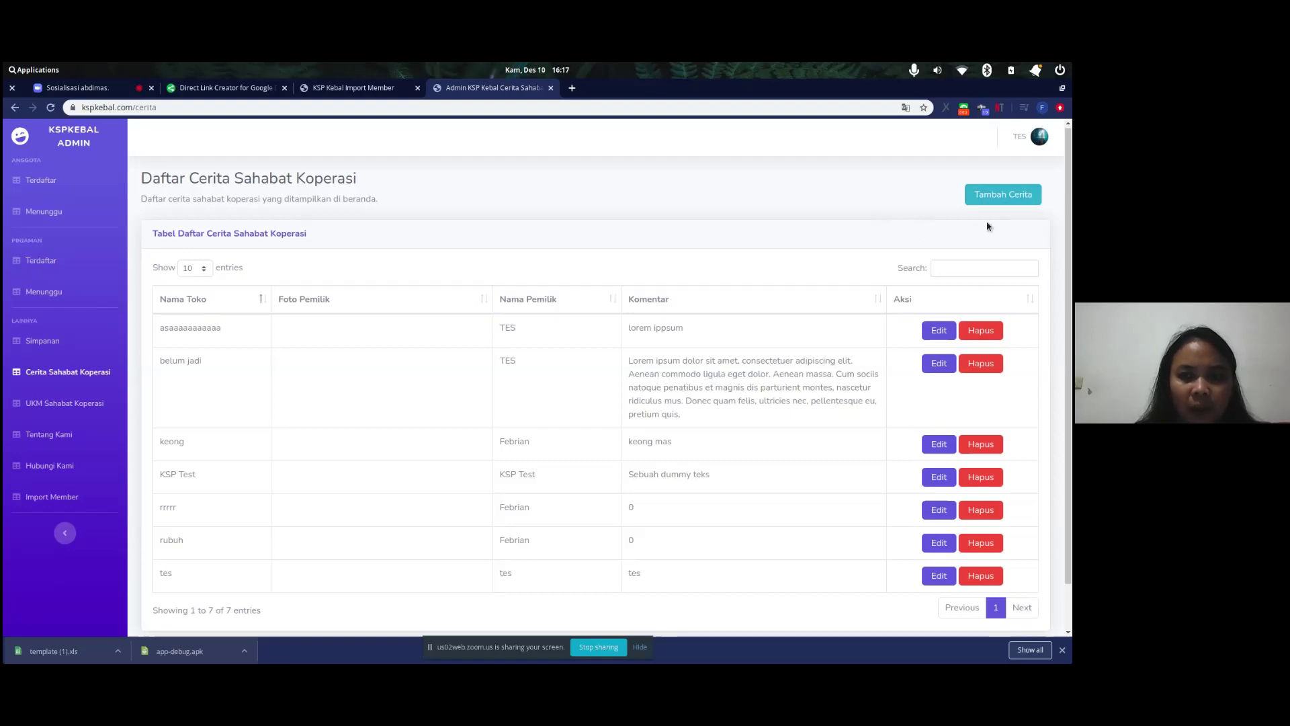
- Start a new story on the website and enter 'KSP Kebal' as the Nama Toko
click(980, 203)
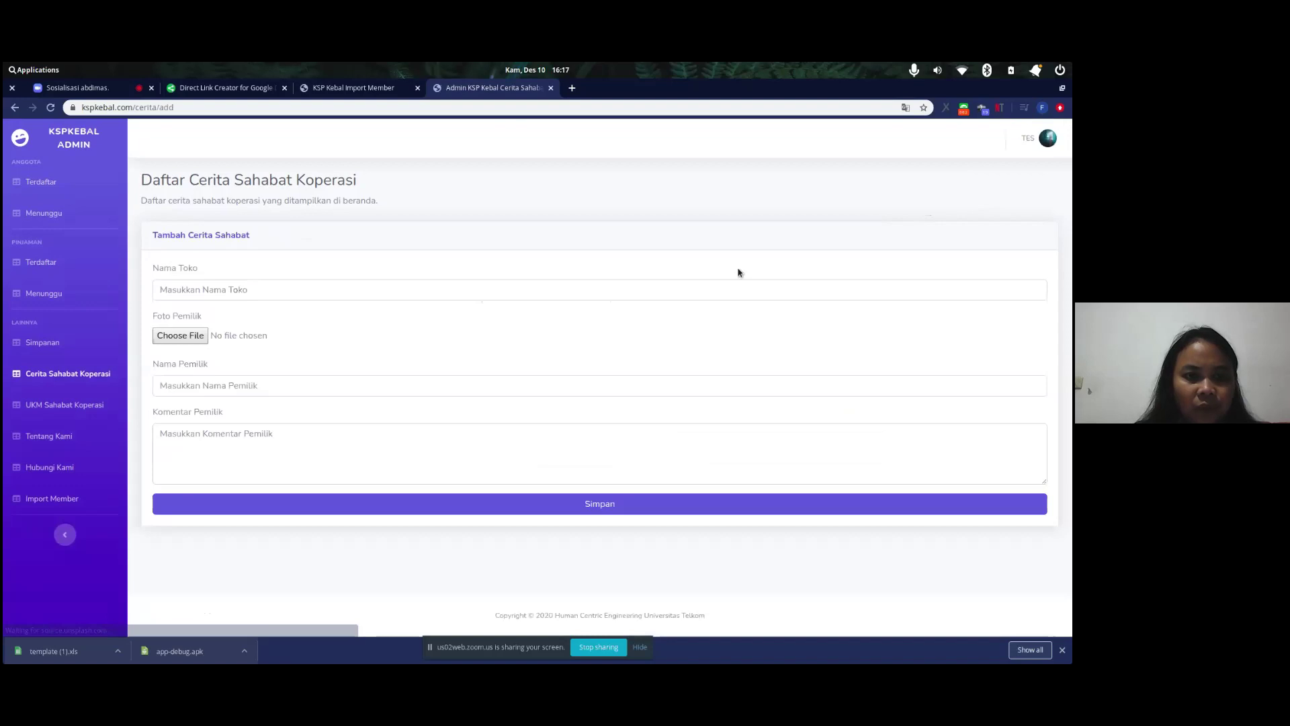
click(465, 289)
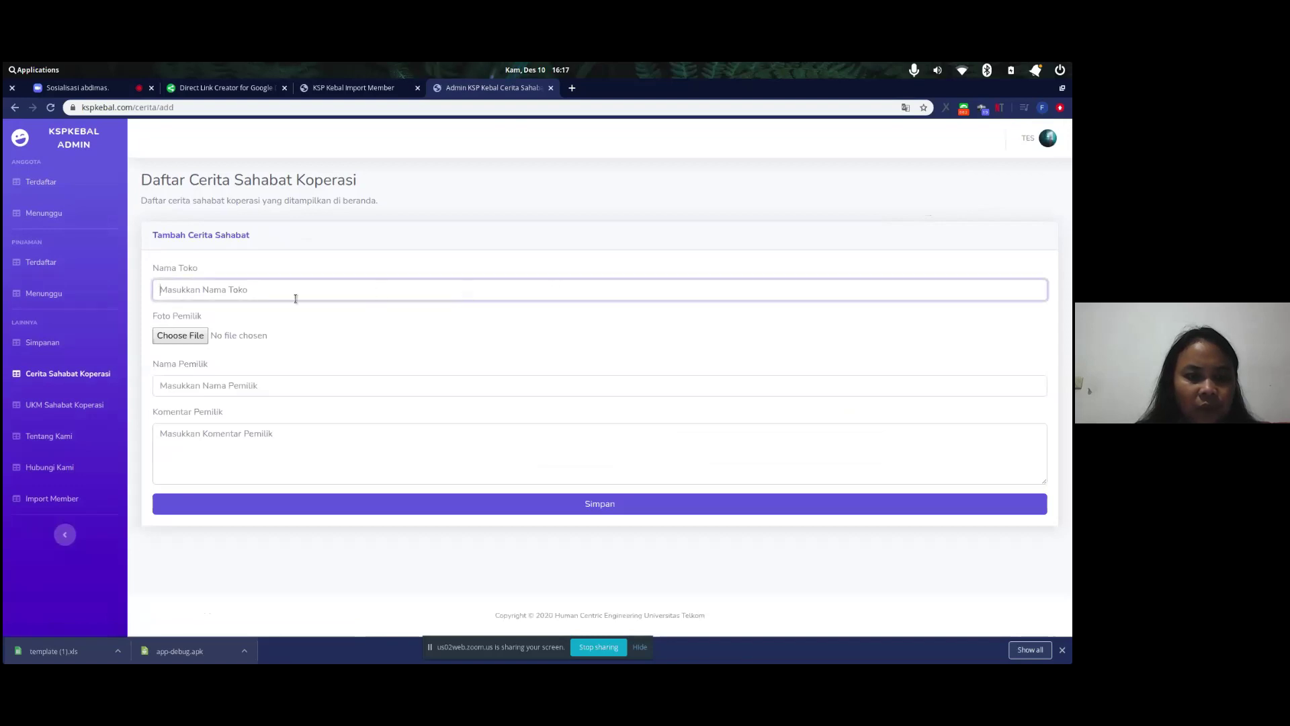
text(KSP Kebal)
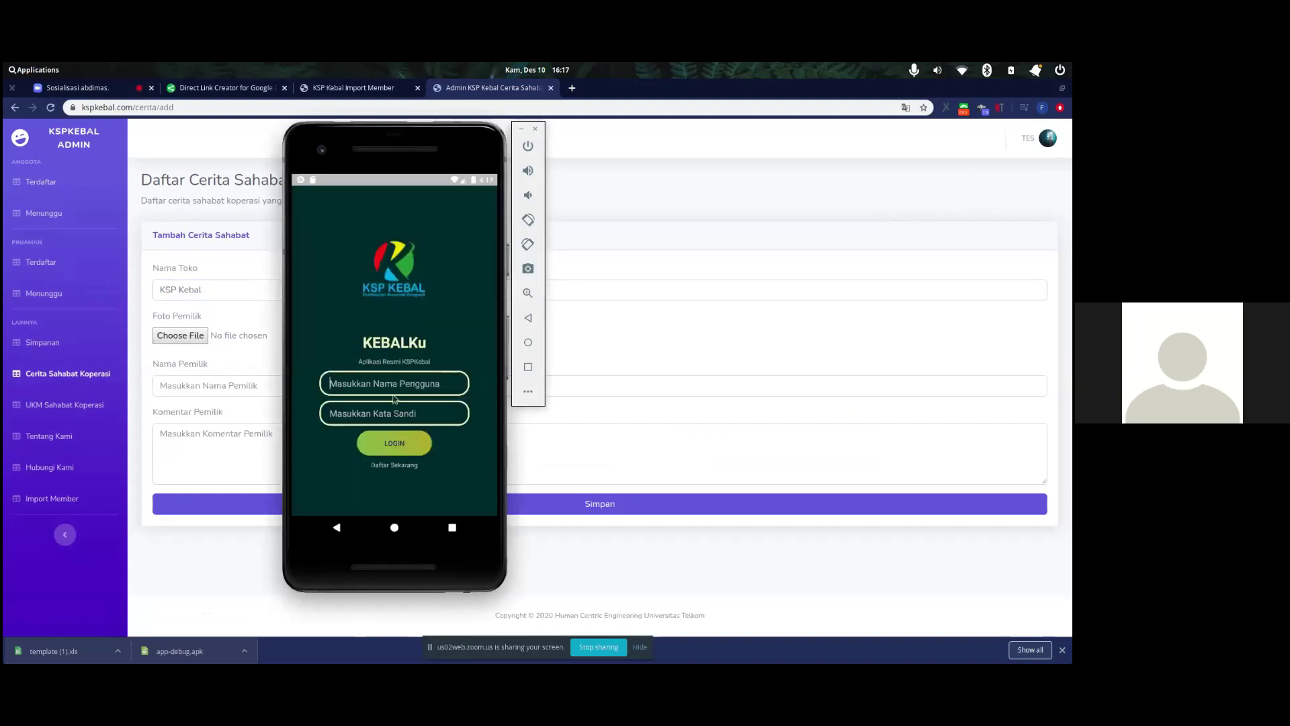
- Log in to the KEBALKu app with the account e-mail and password
click(365, 386)
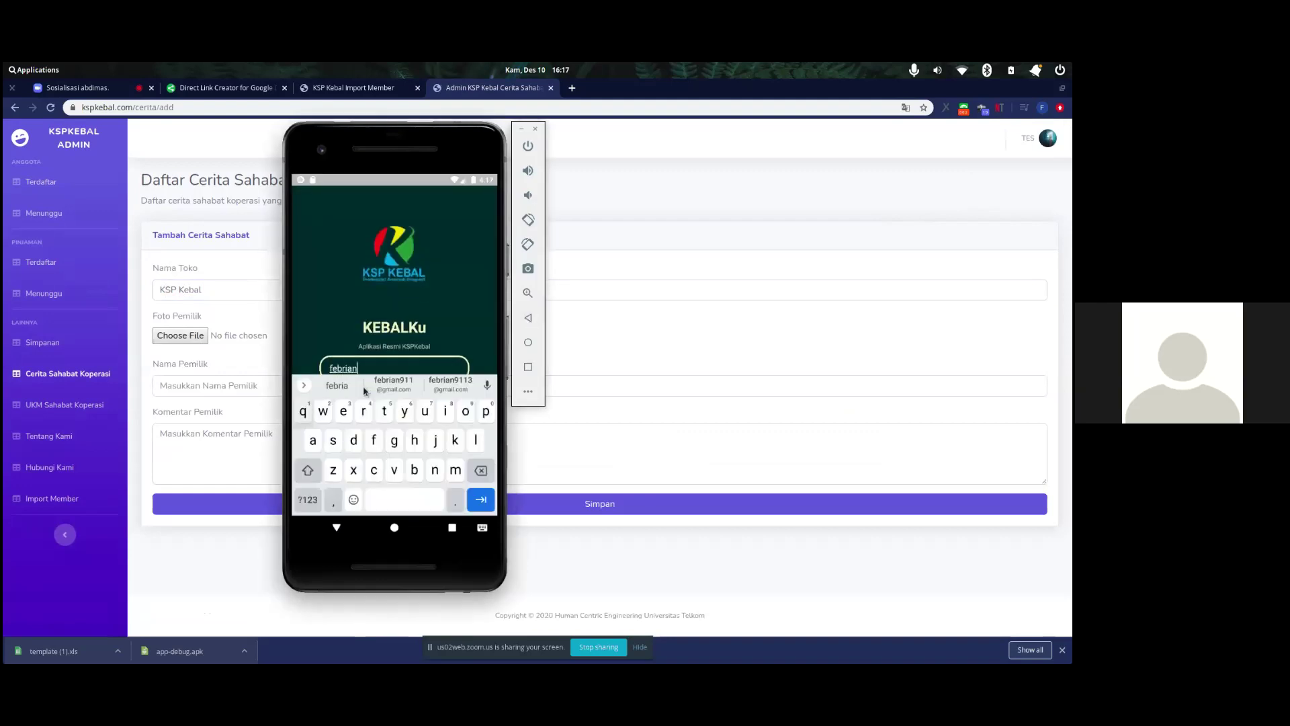
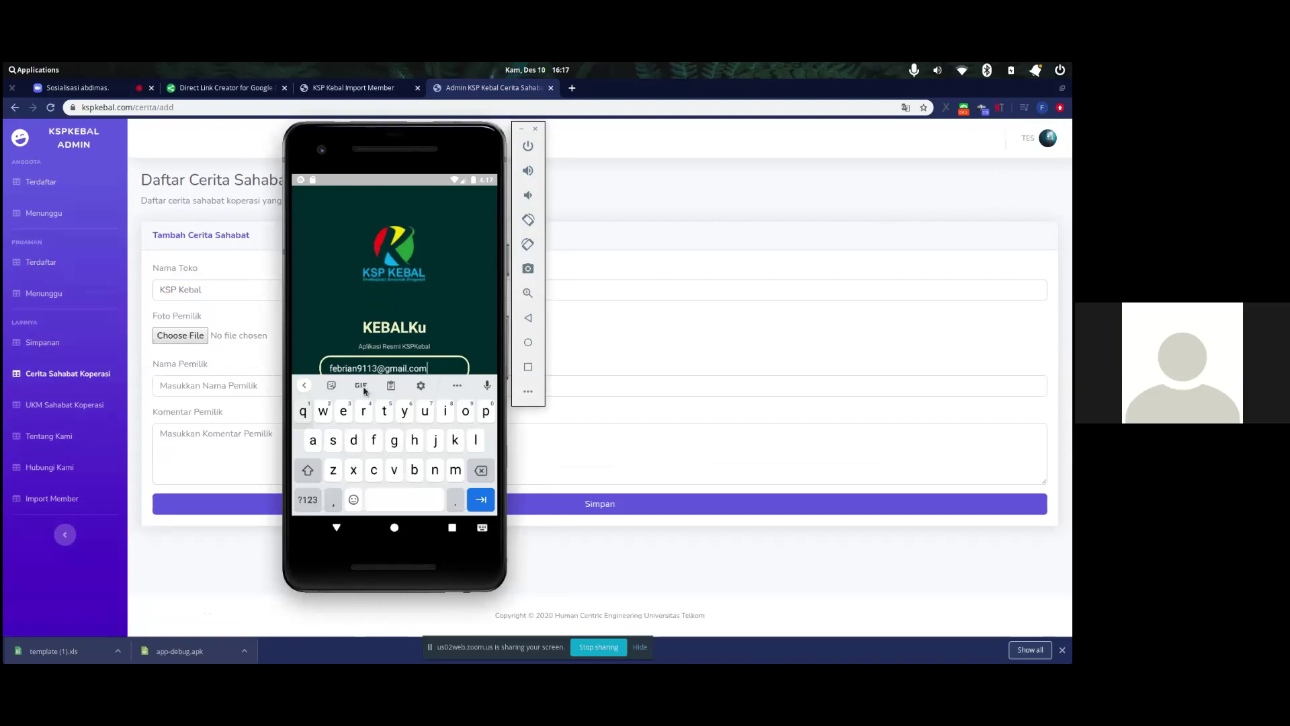
key(Tab)
text(********)
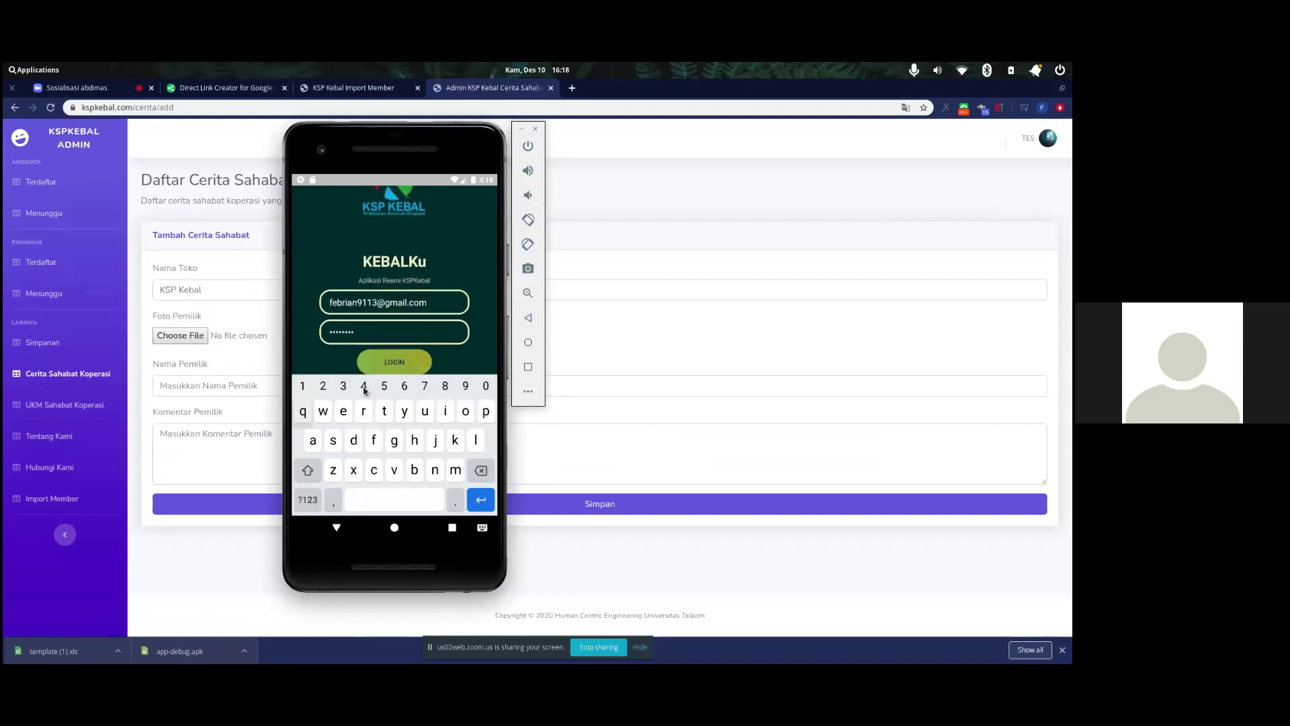
click(395, 360)
- Start a new story in KEBALKu with shop name 'KSP Kebal' and text 'Kalimat Sample'
click(456, 442)
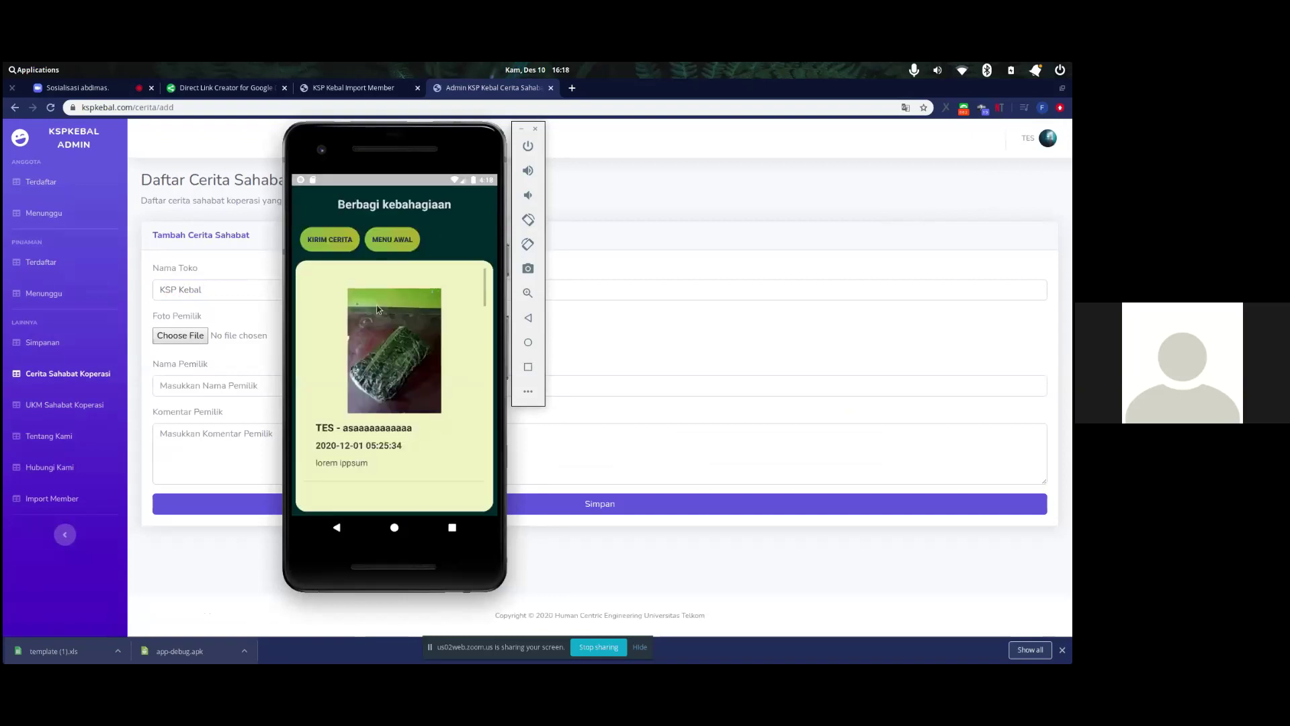
click(340, 246)
click(381, 279)
text(KSP Kebal)
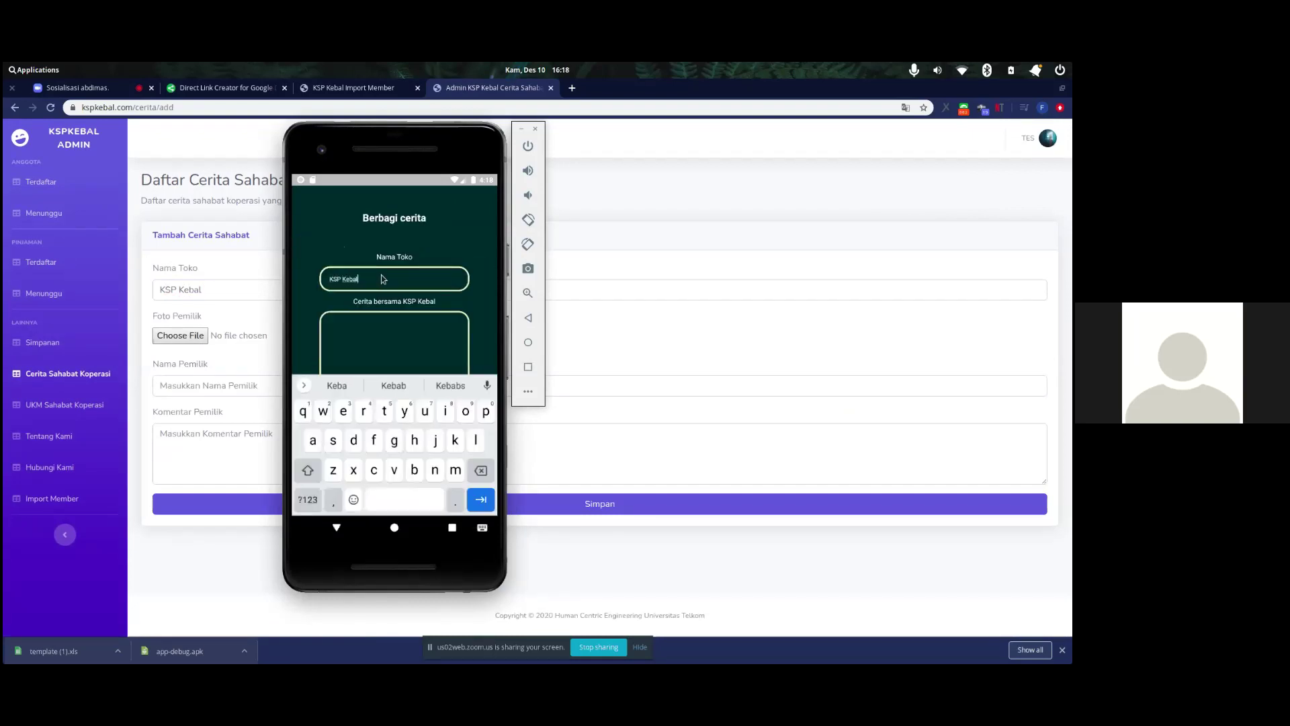
key(Tab)
text(T)
key(BackSpace)
text(Kalimat Sample)
- Attach images.jpeg as the story photo, then return to the browser and dismiss its file chooser
click(525, 320)
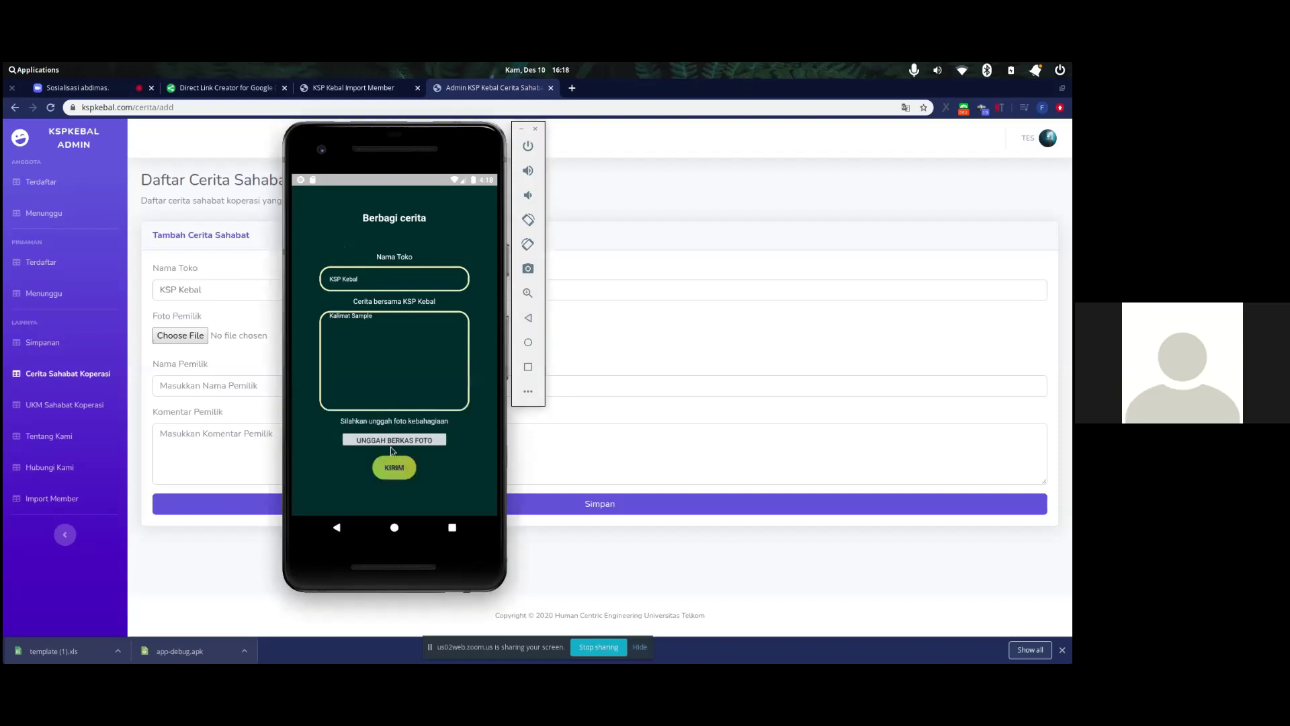
click(391, 445)
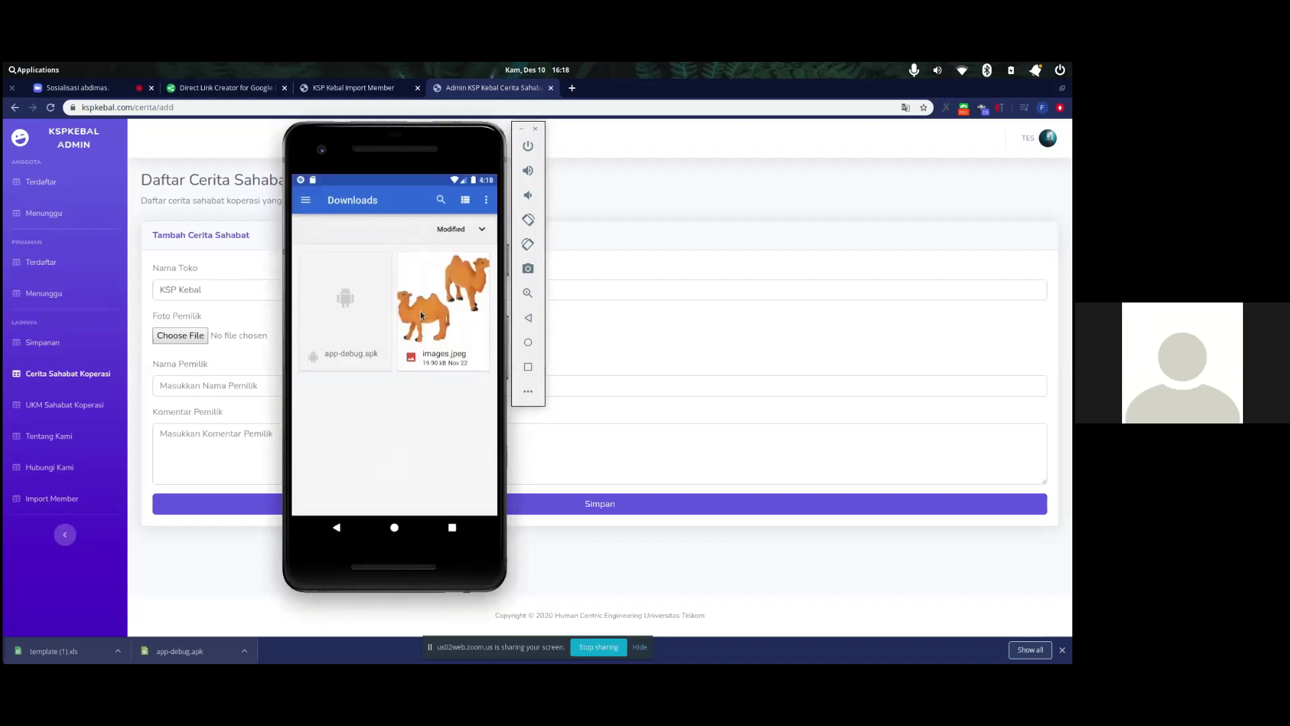
click(421, 312)
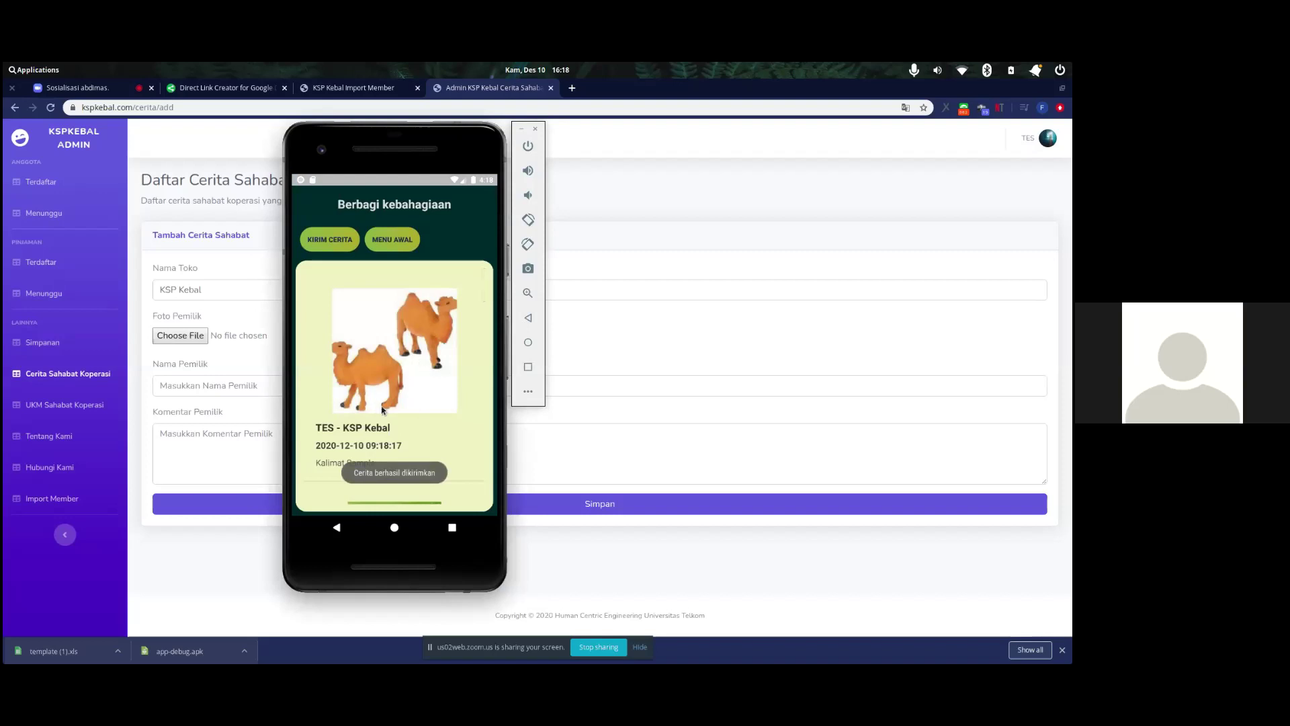
scroll(435, 375, down, 1)
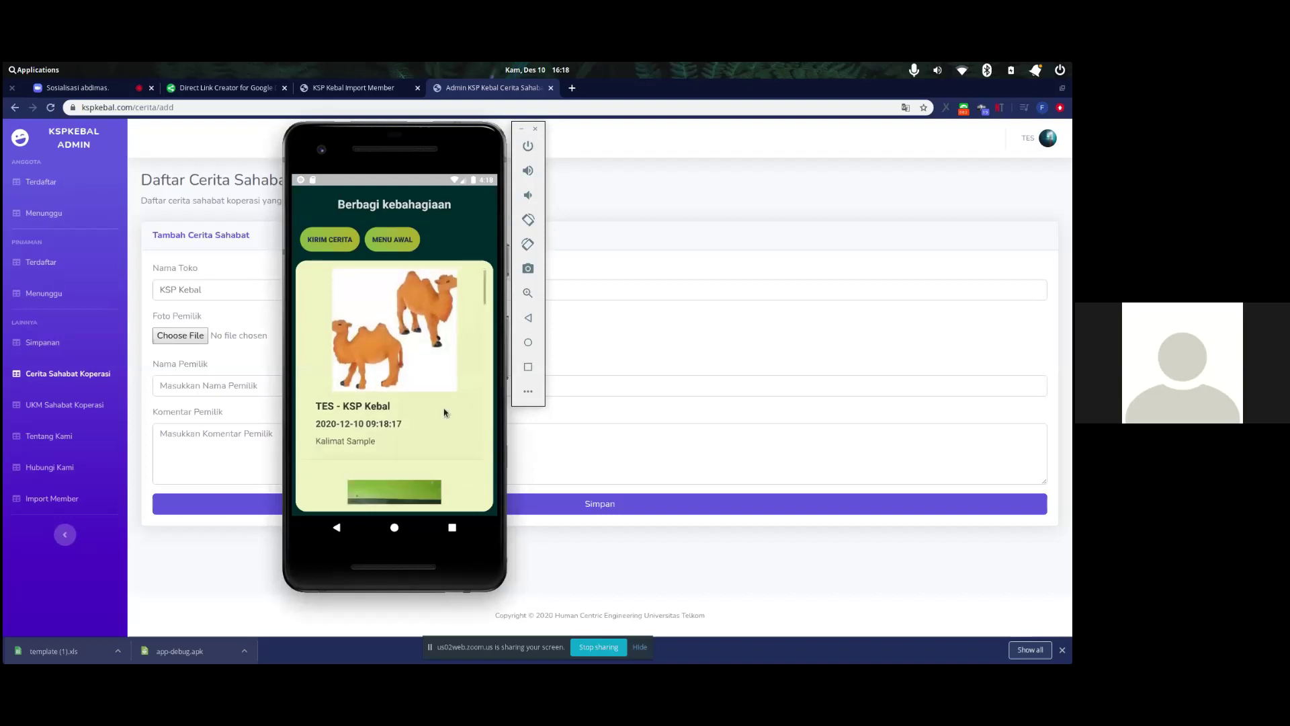
click(632, 333)
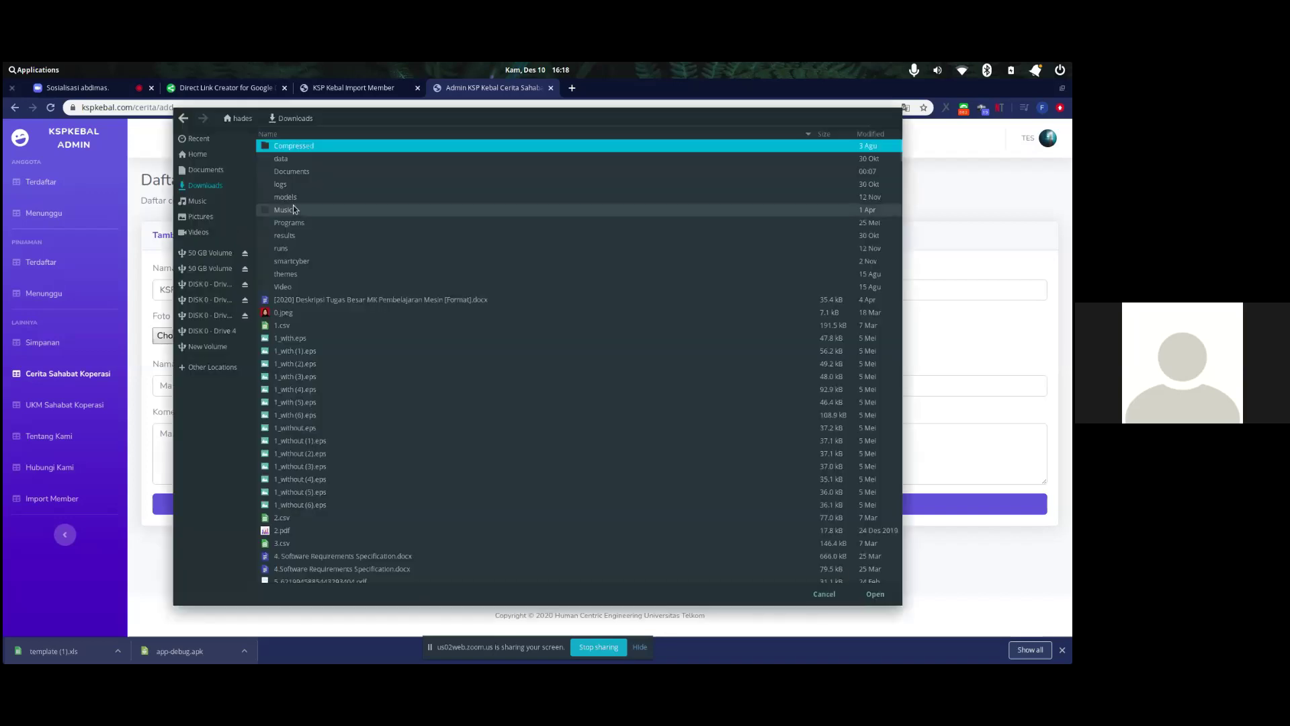
key(Escape)
- Go back to the /cerita story list and reload it to show the eighth entry
click(14, 108)
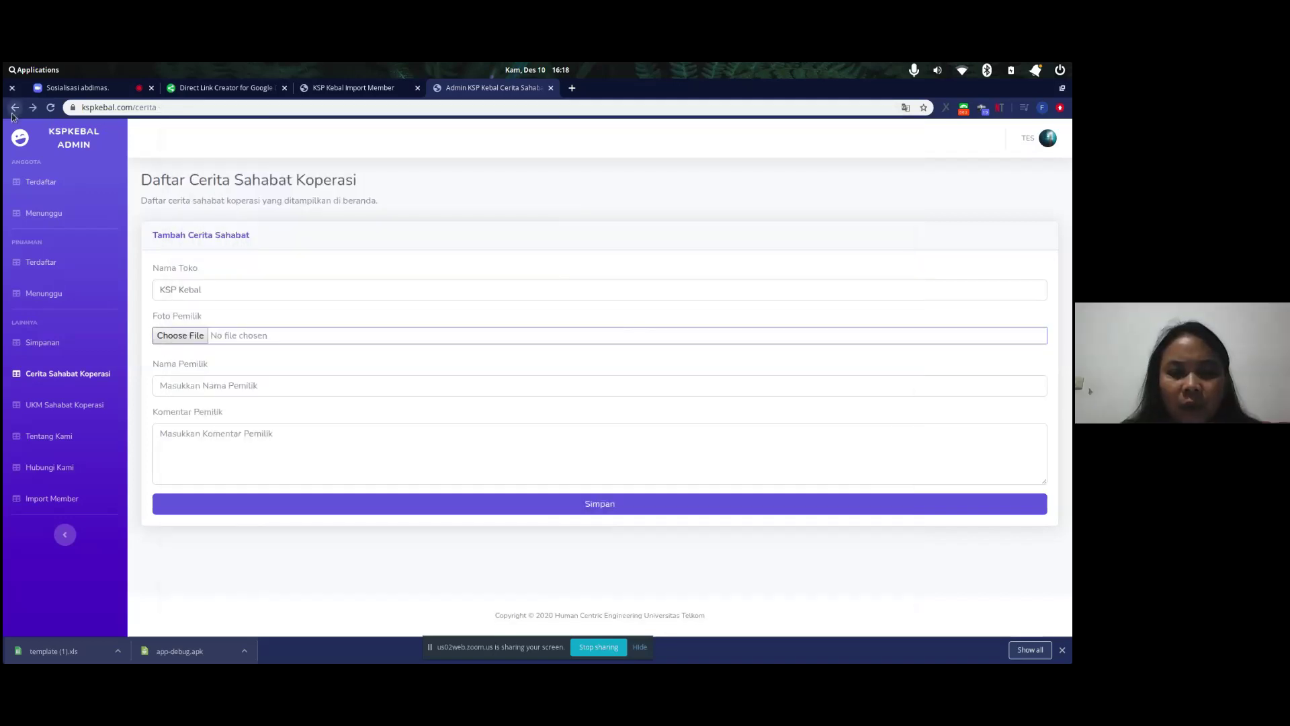
scroll(459, 355, down, 1)
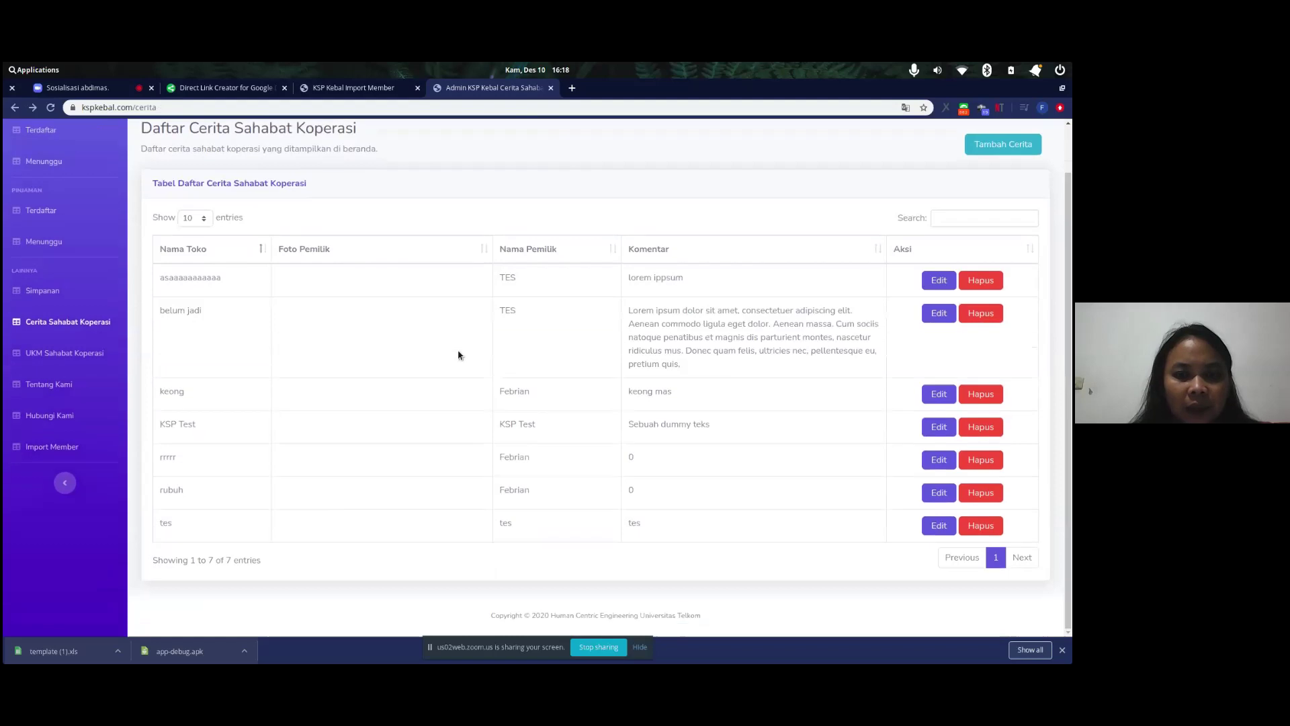
click(261, 111)
key(Return)
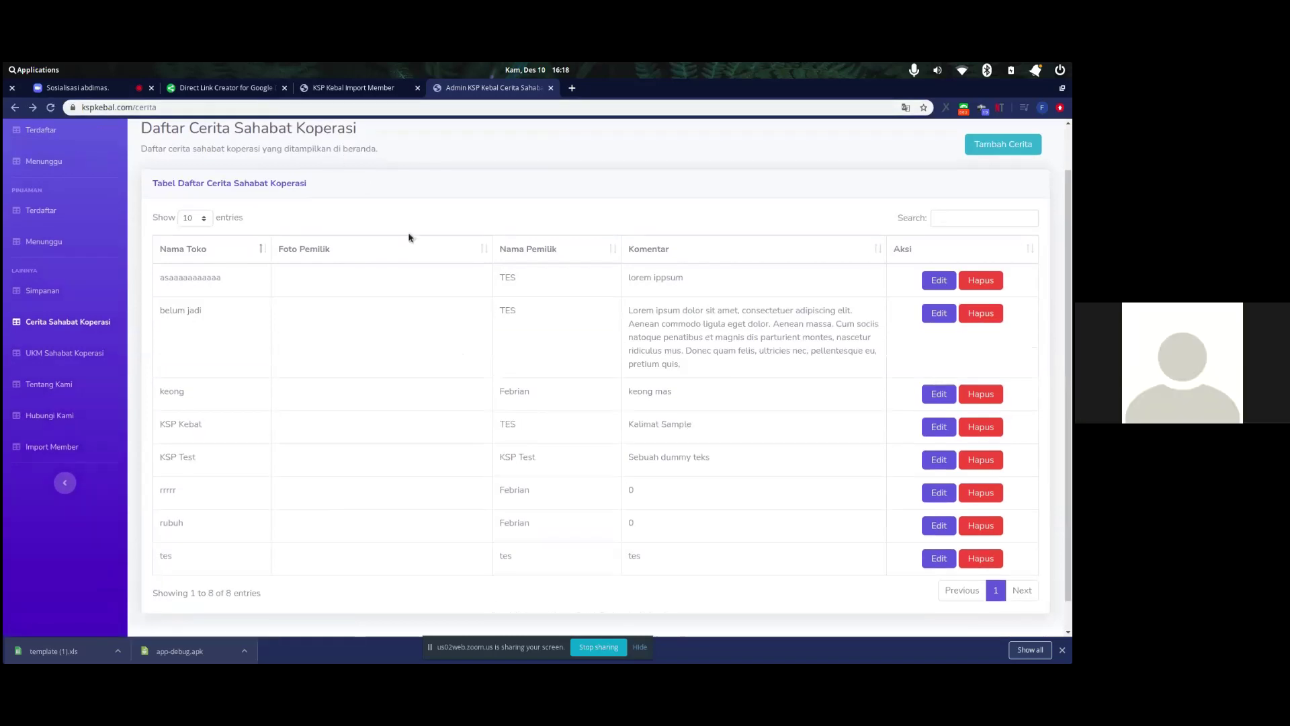
key(alt+Tab)
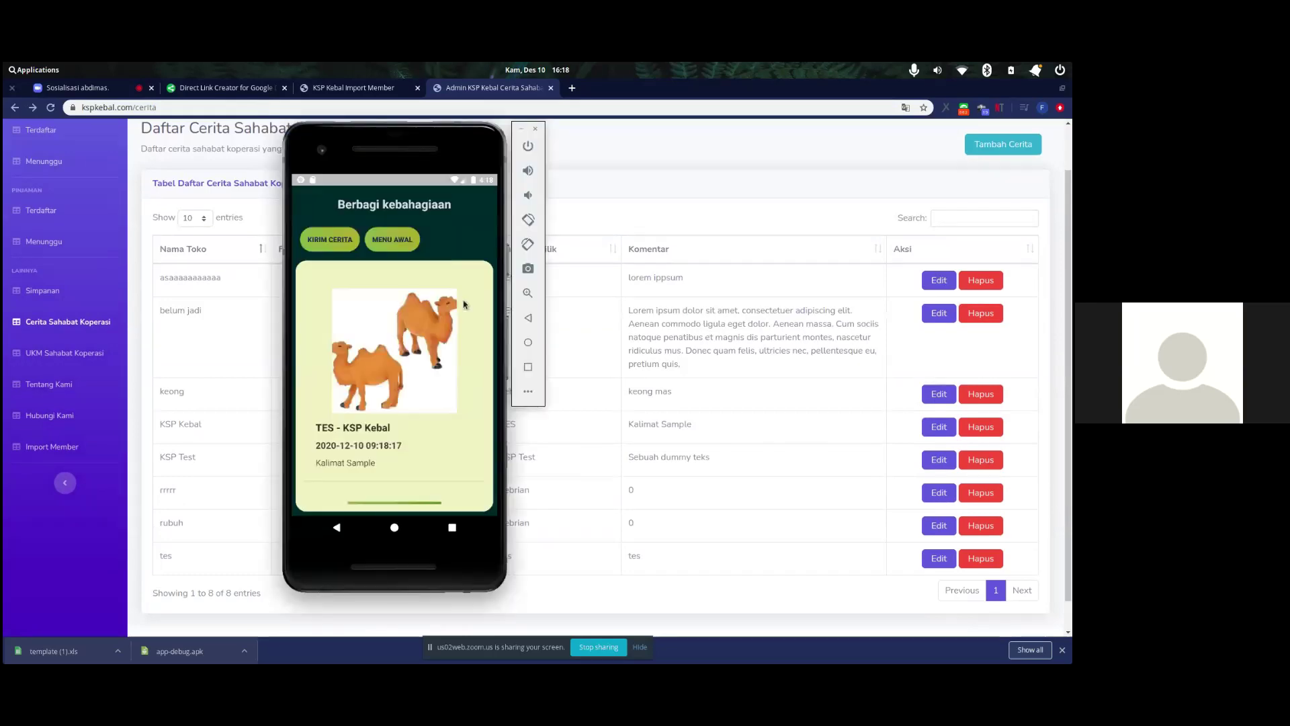
- Write a new 'KSP Kebal' story: 'Hari ini kami 10 Desember 2020, telah dilaksanakan sosialisasi KebalKu'
click(343, 240)
click(397, 272)
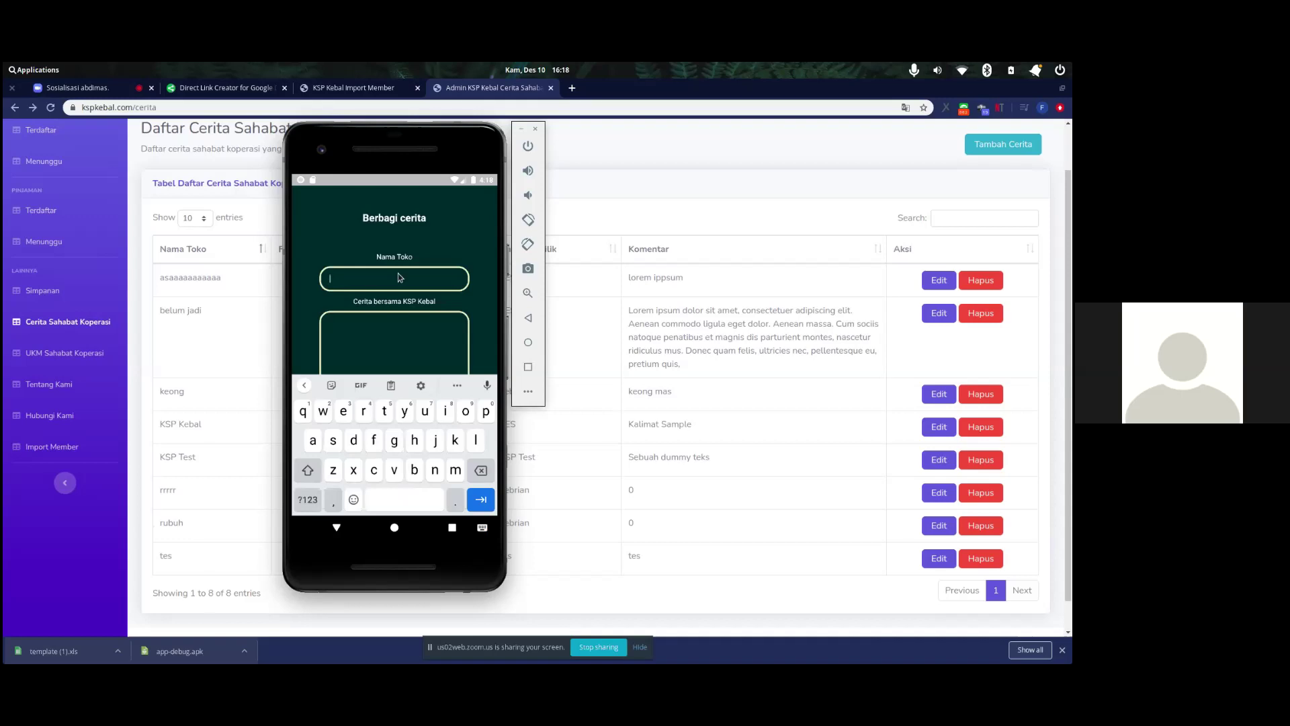
text(KSP Kebal)
click(423, 342)
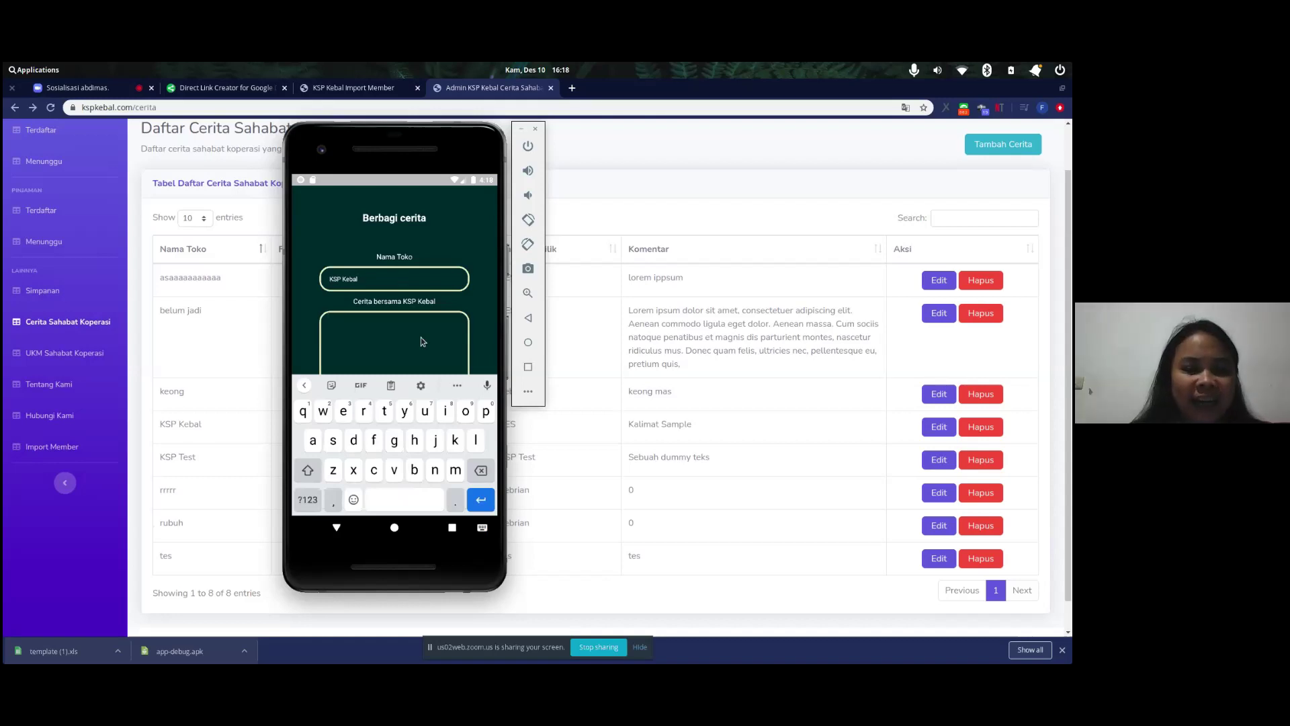
text(Hari)
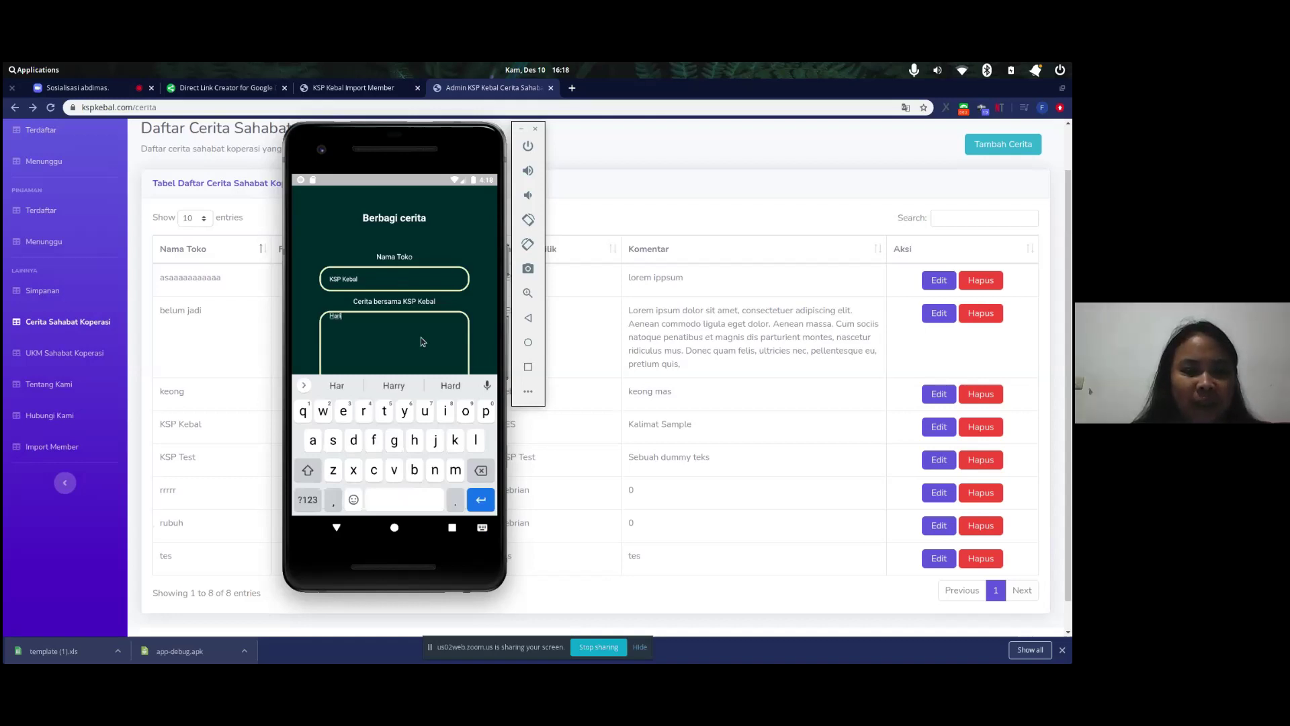
text( ini kami )
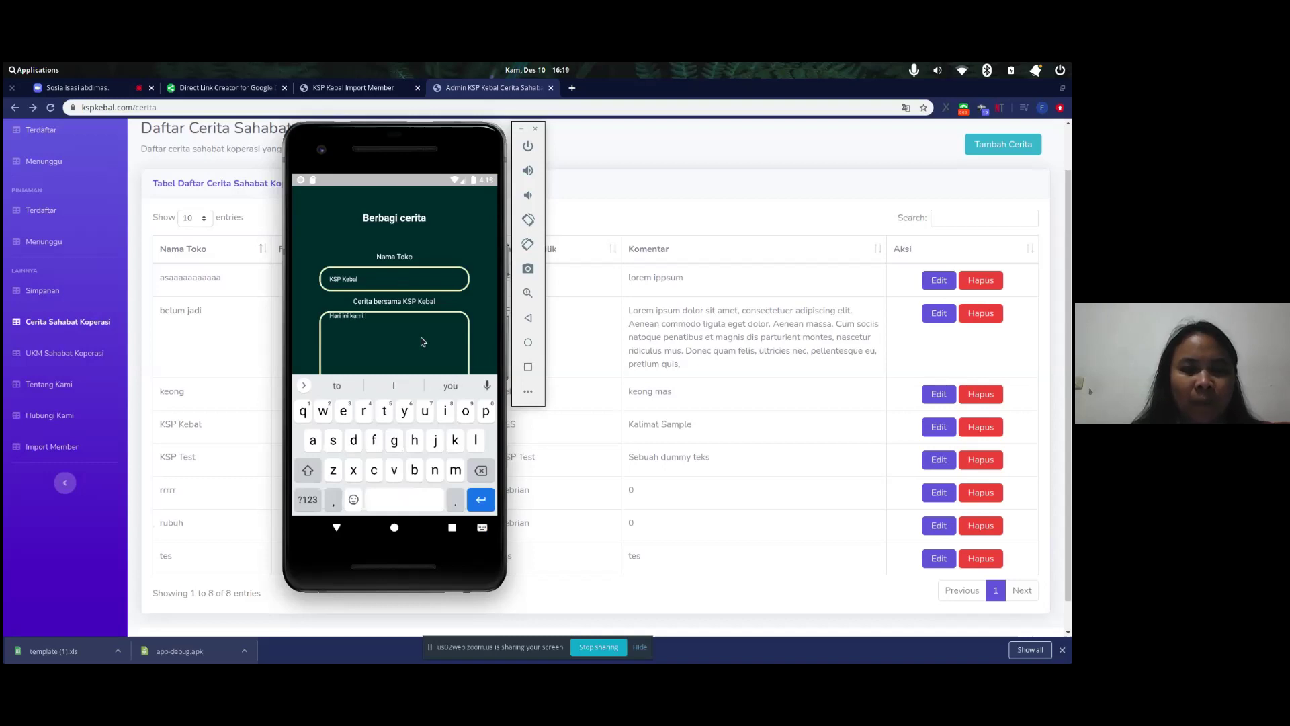
text(10 Des)
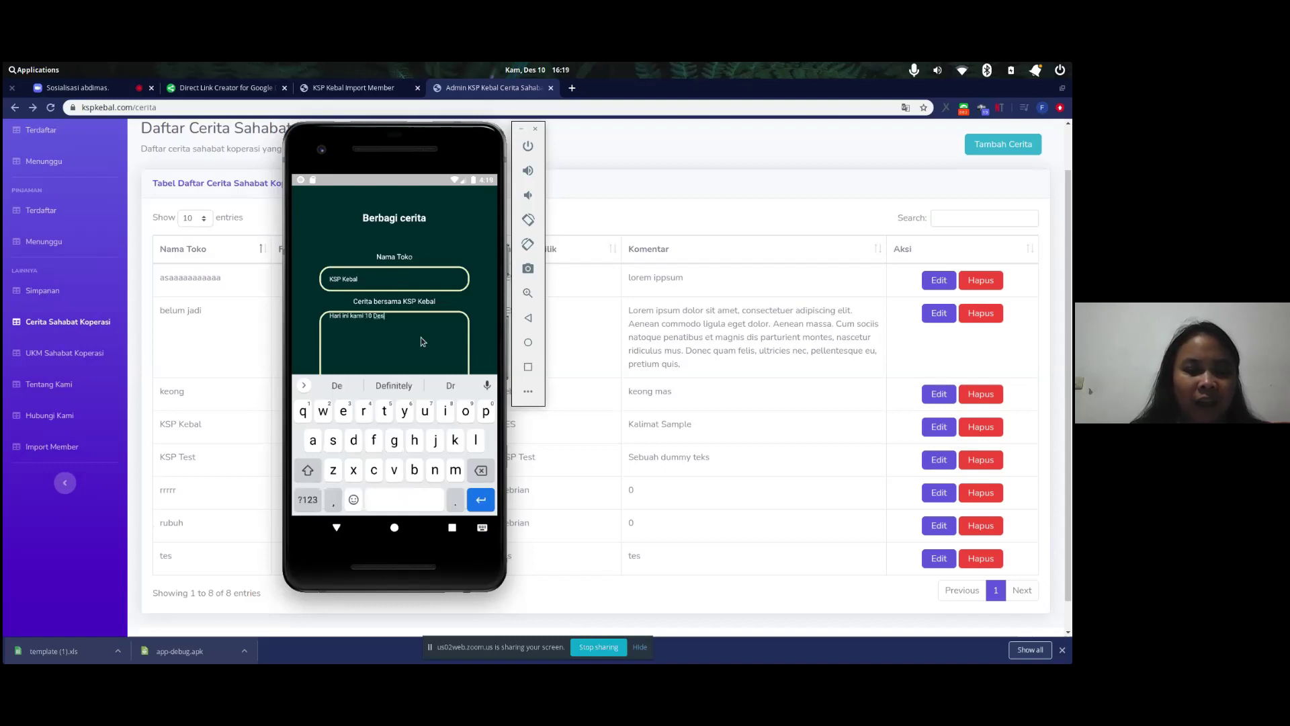
text(ember 2020,)
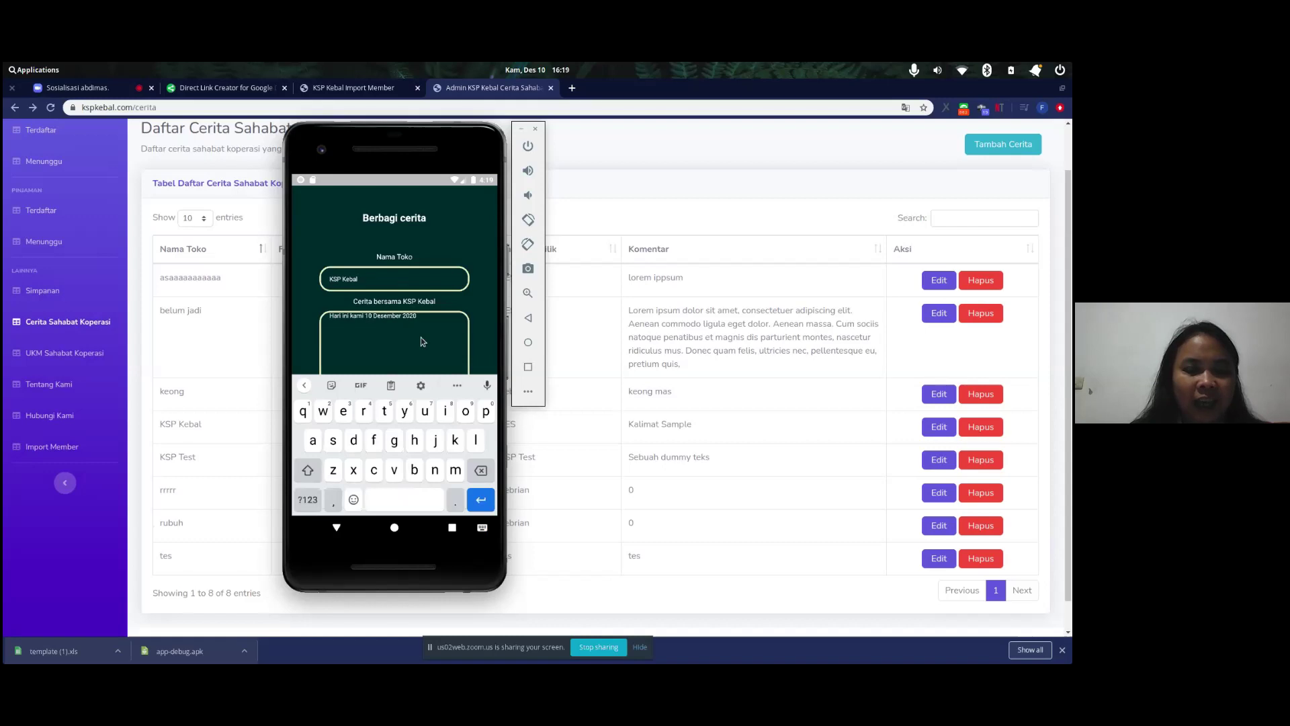
text( telah dilak)
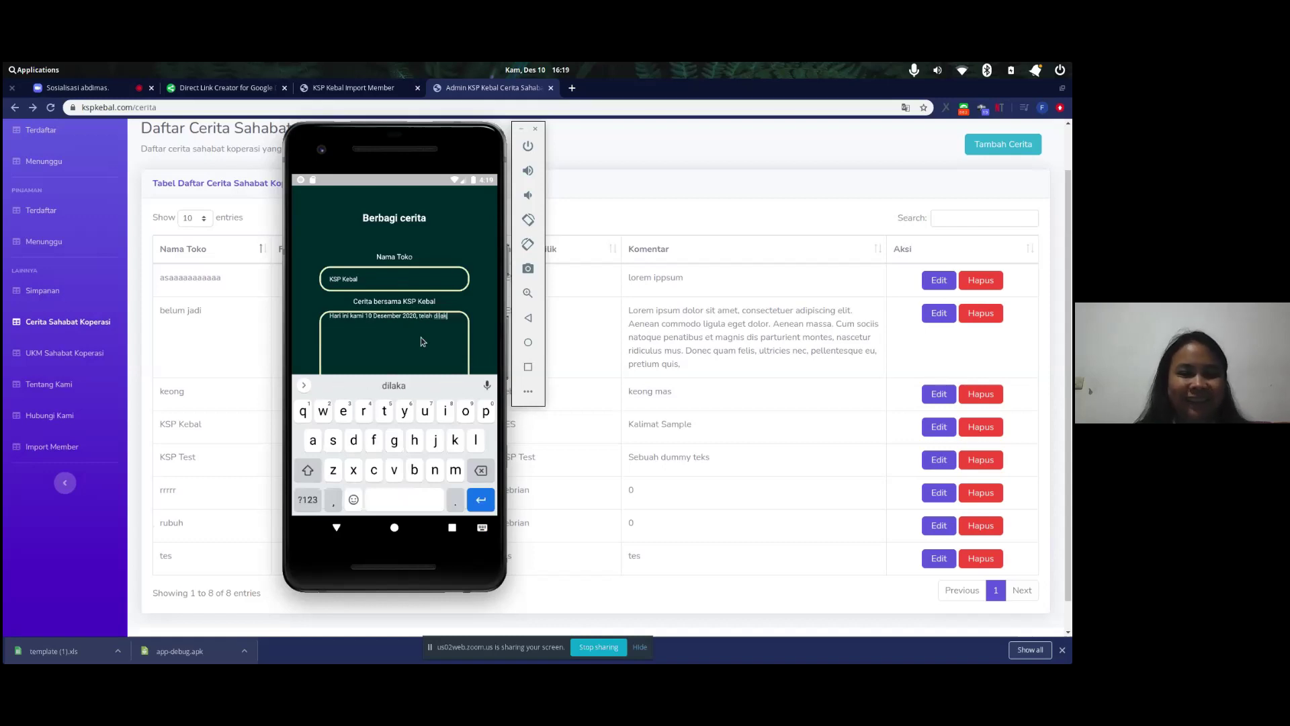
text(sanakan sosi)
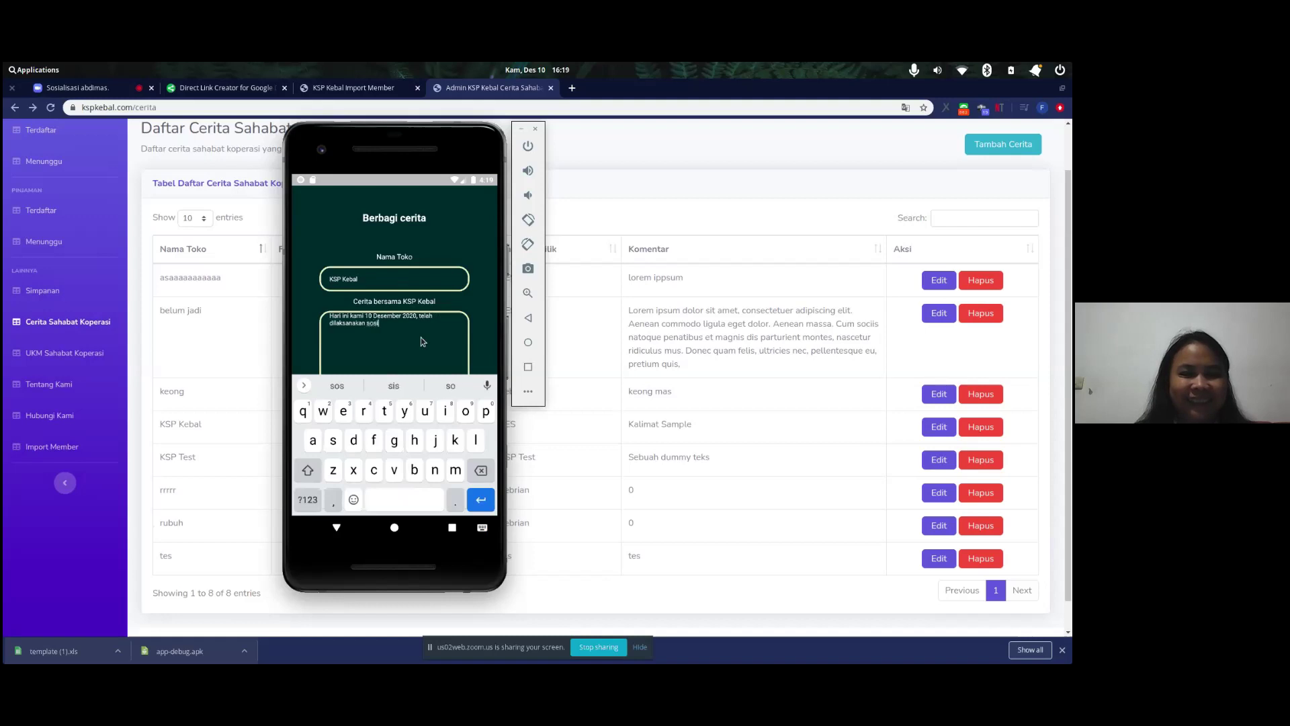
text(alisasi KebalKu)
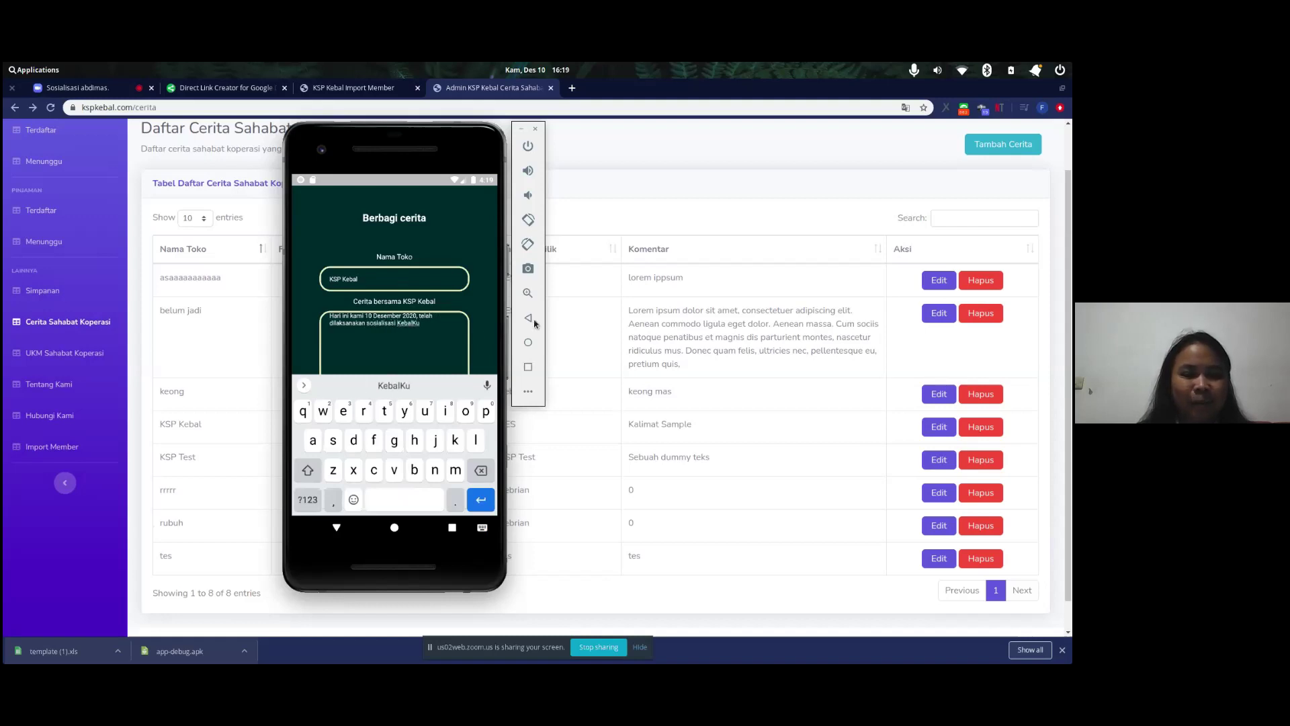
- Attach the camel photo images.jpeg and send the story
click(528, 318)
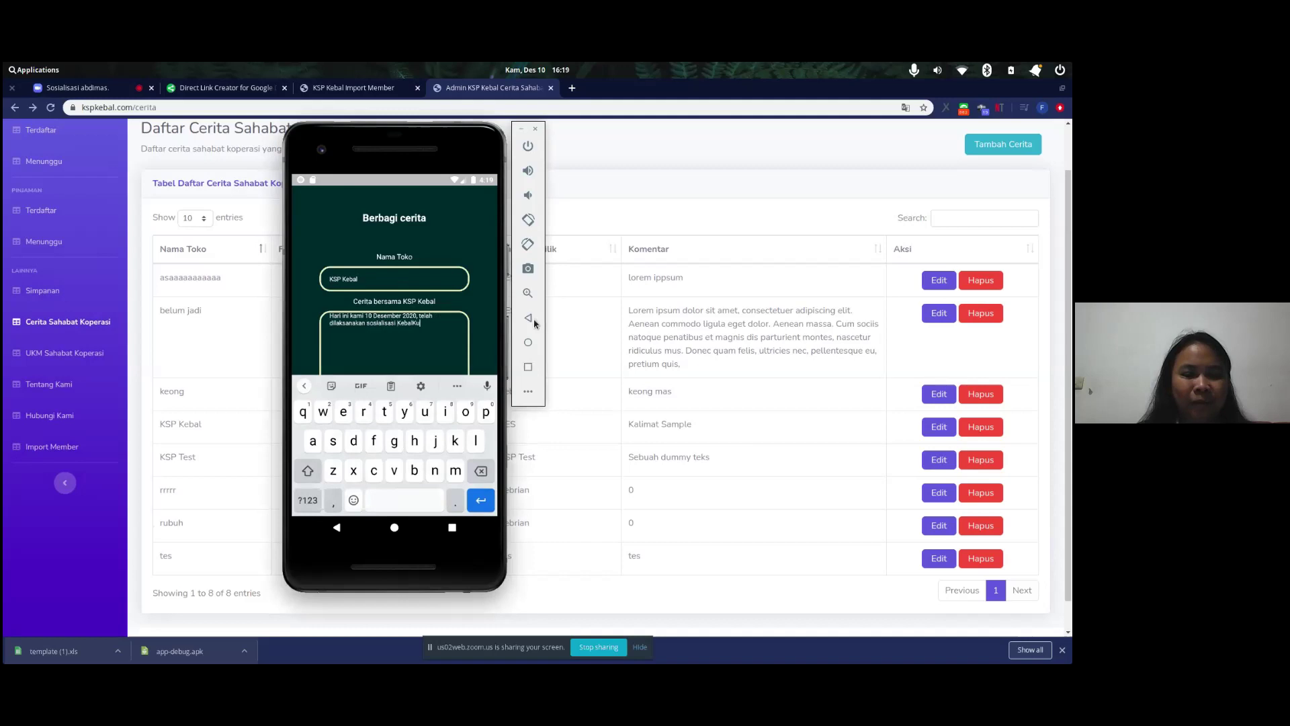
click(394, 442)
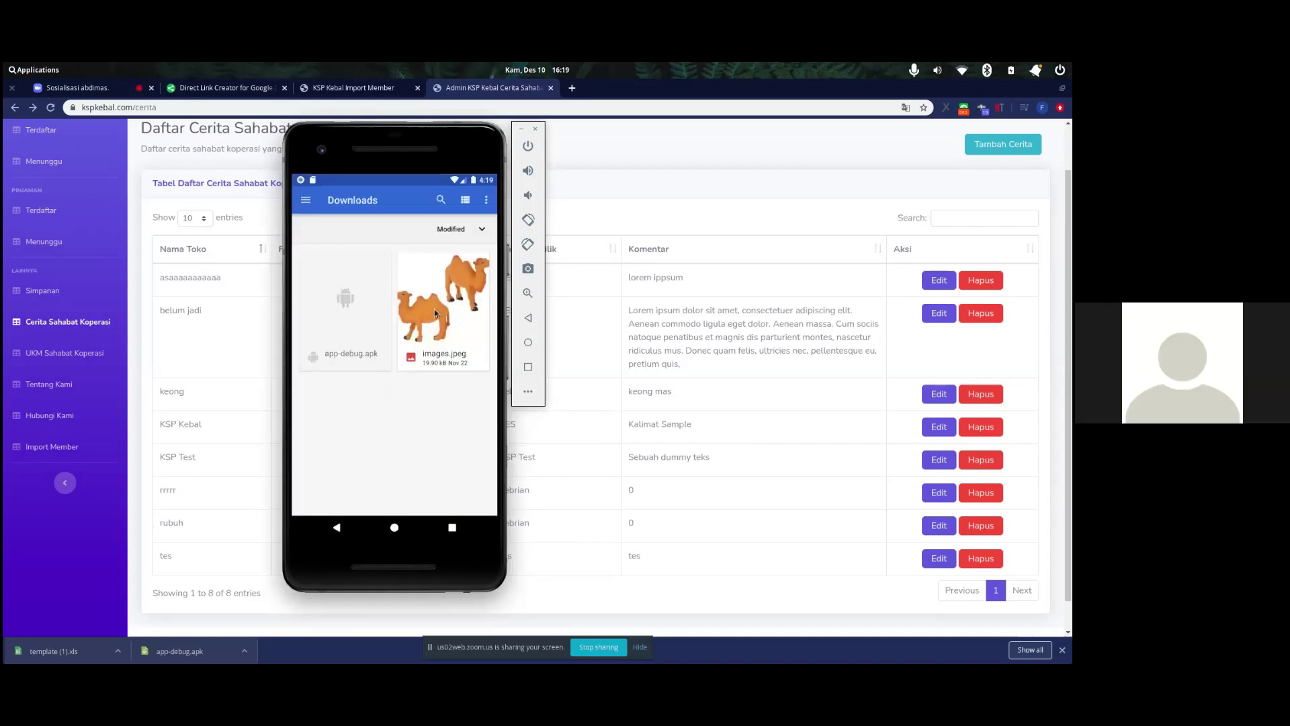
click(442, 332)
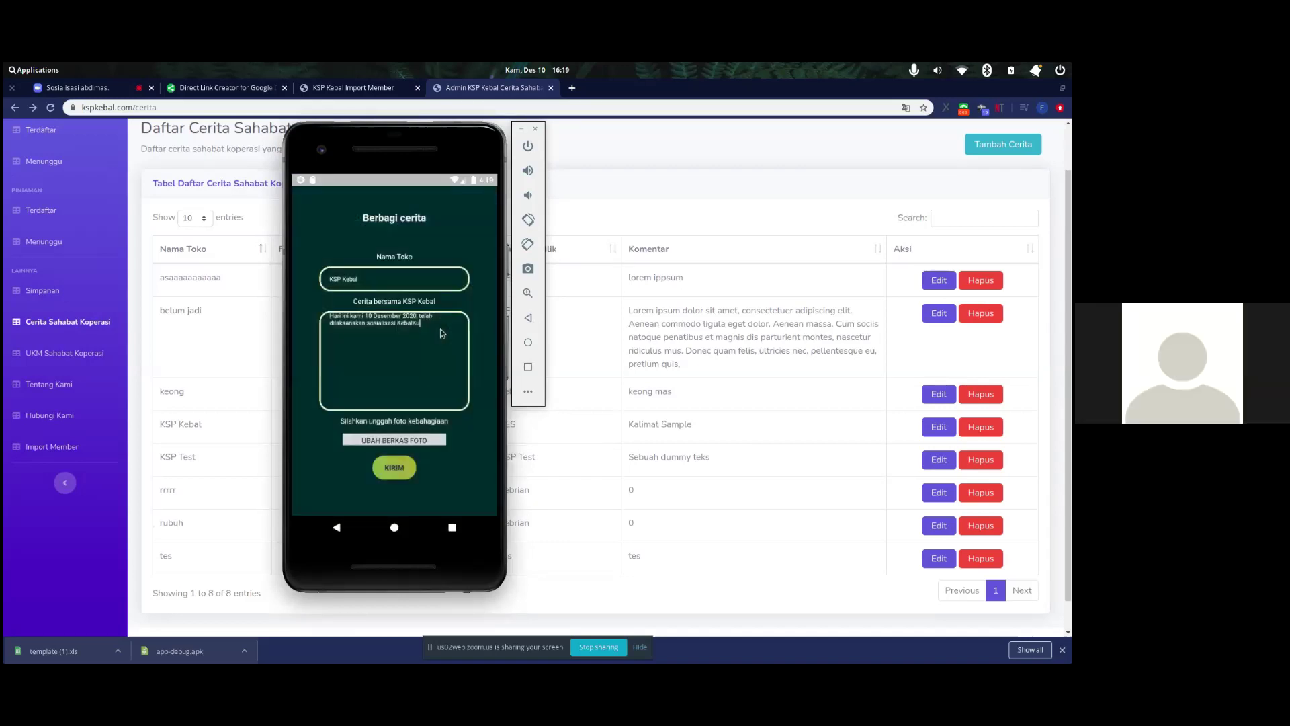
click(395, 471)
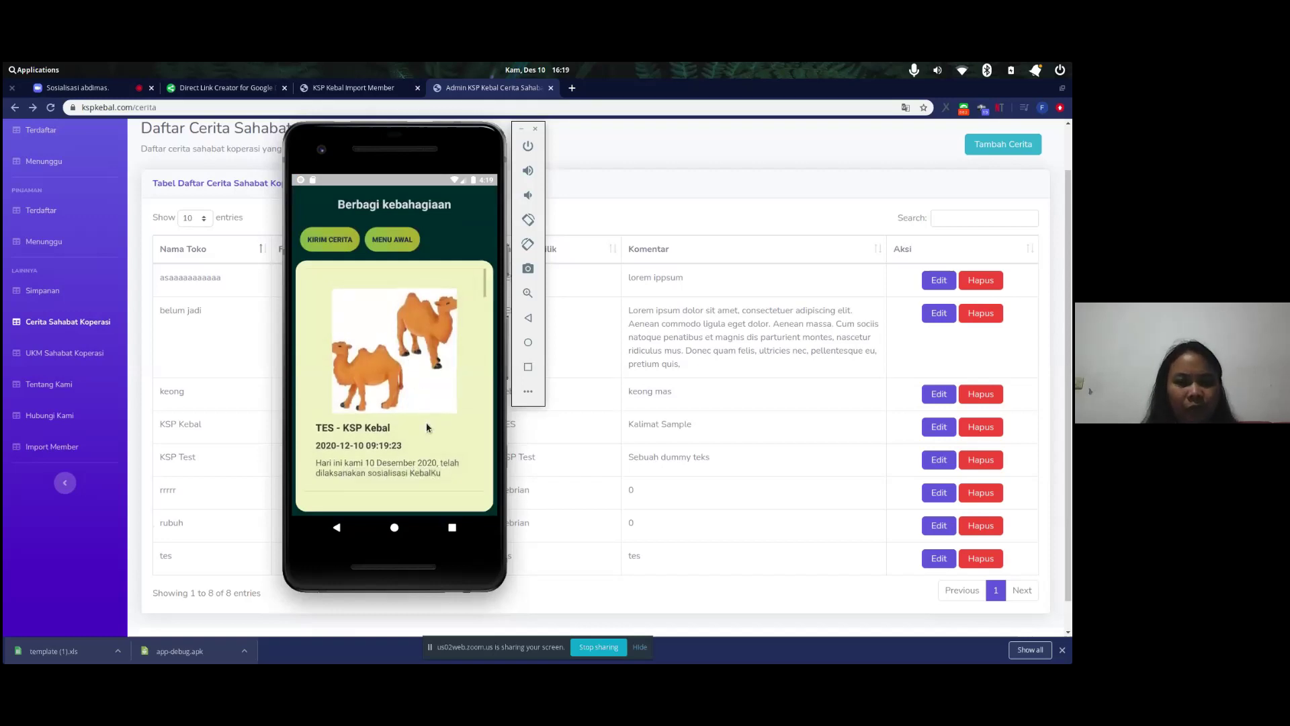
- Reload the kspkebal.com/cerita admin page in the browser
click(659, 200)
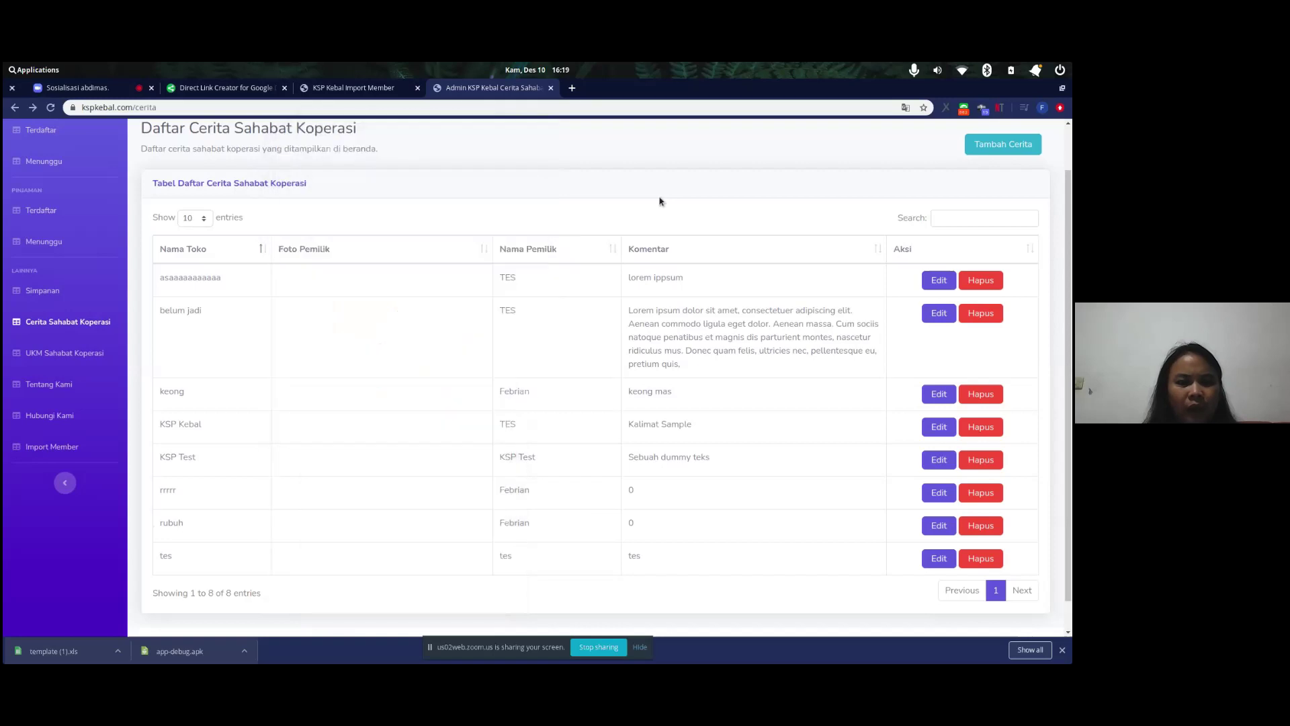
click(493, 107)
click(493, 106)
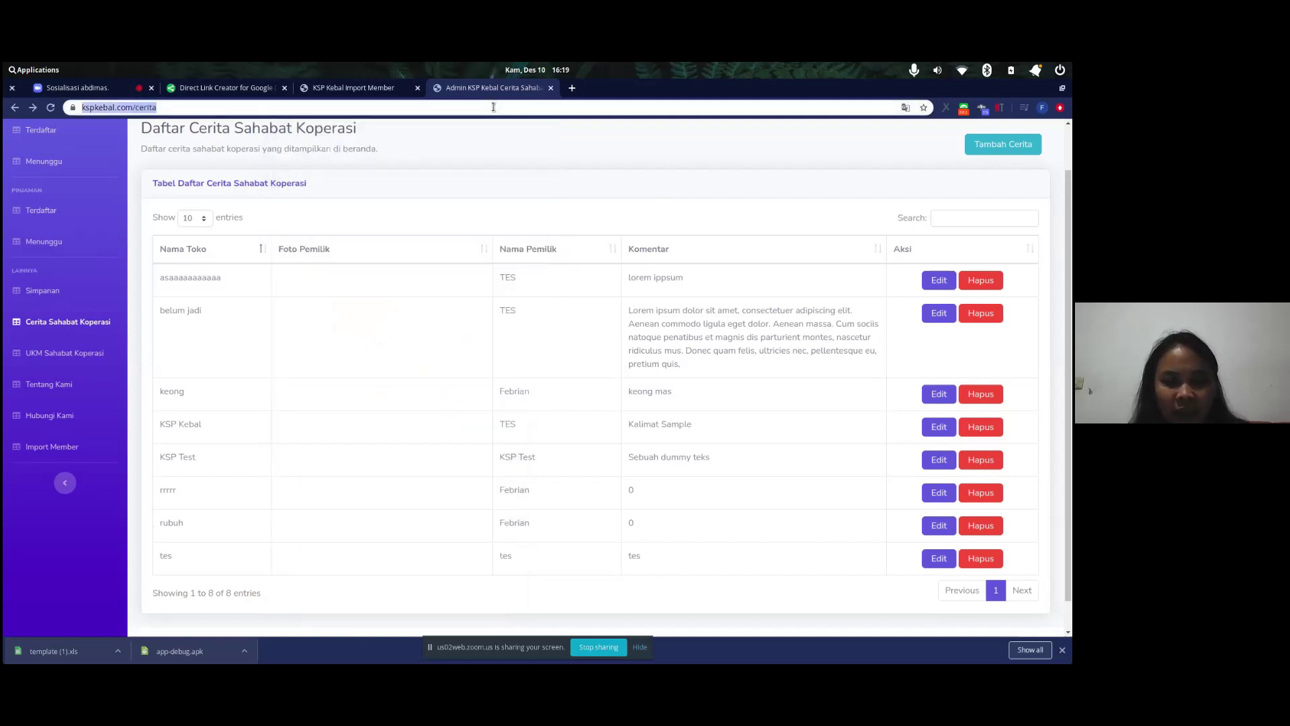
key(alt+Tab)
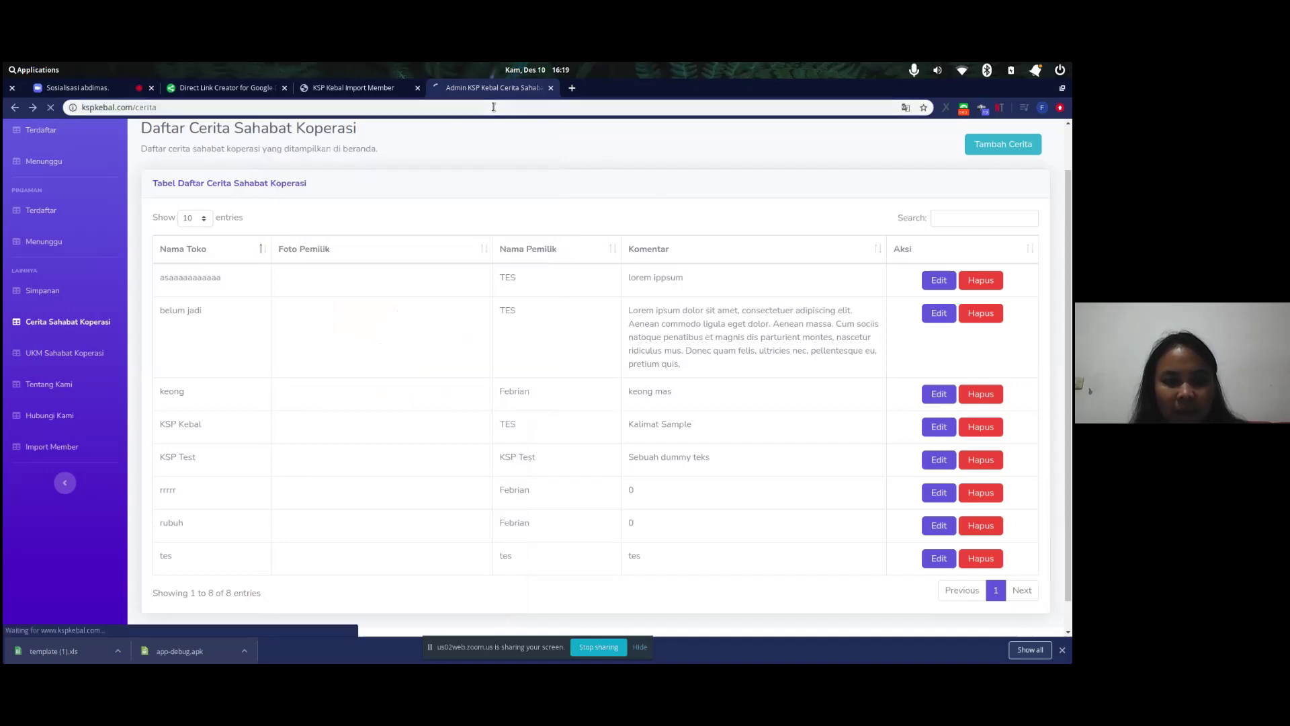
- Check the new story in the emulator feed, then review the nine-entry admin table
key(alt+Tab)
scroll(455, 274, down, 5)
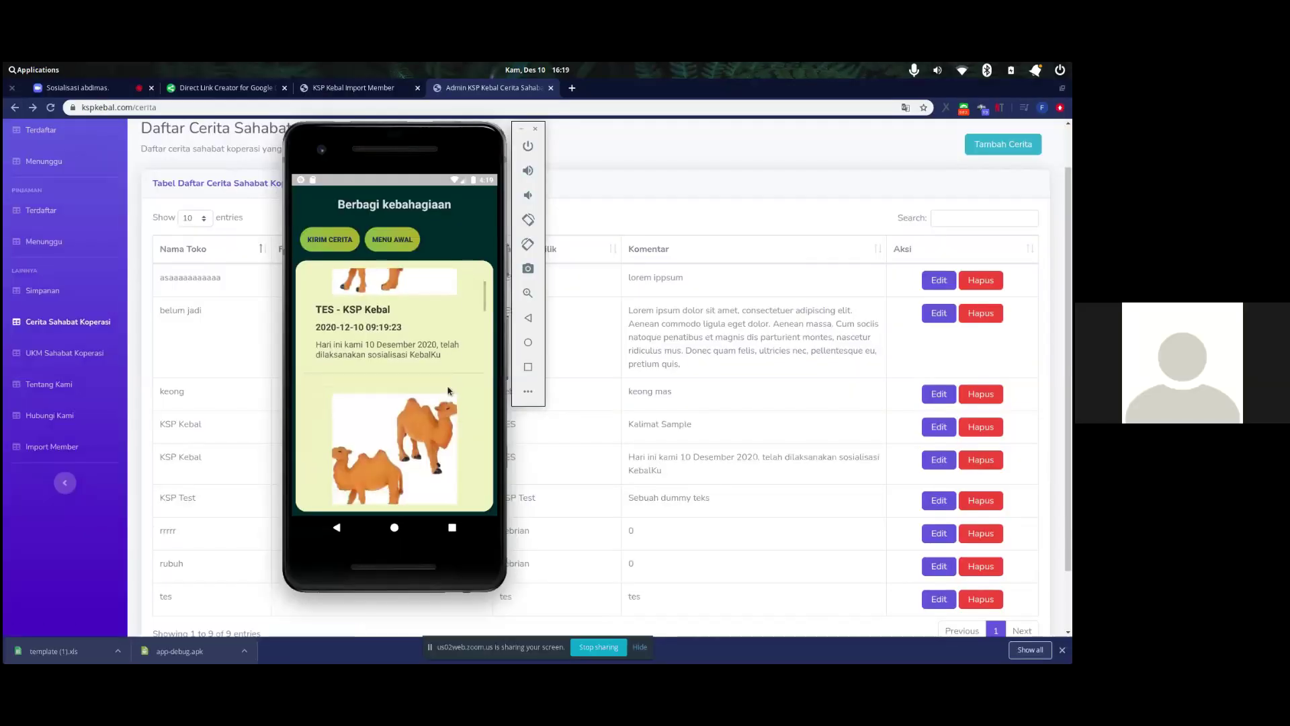
scroll(454, 276, down, 5)
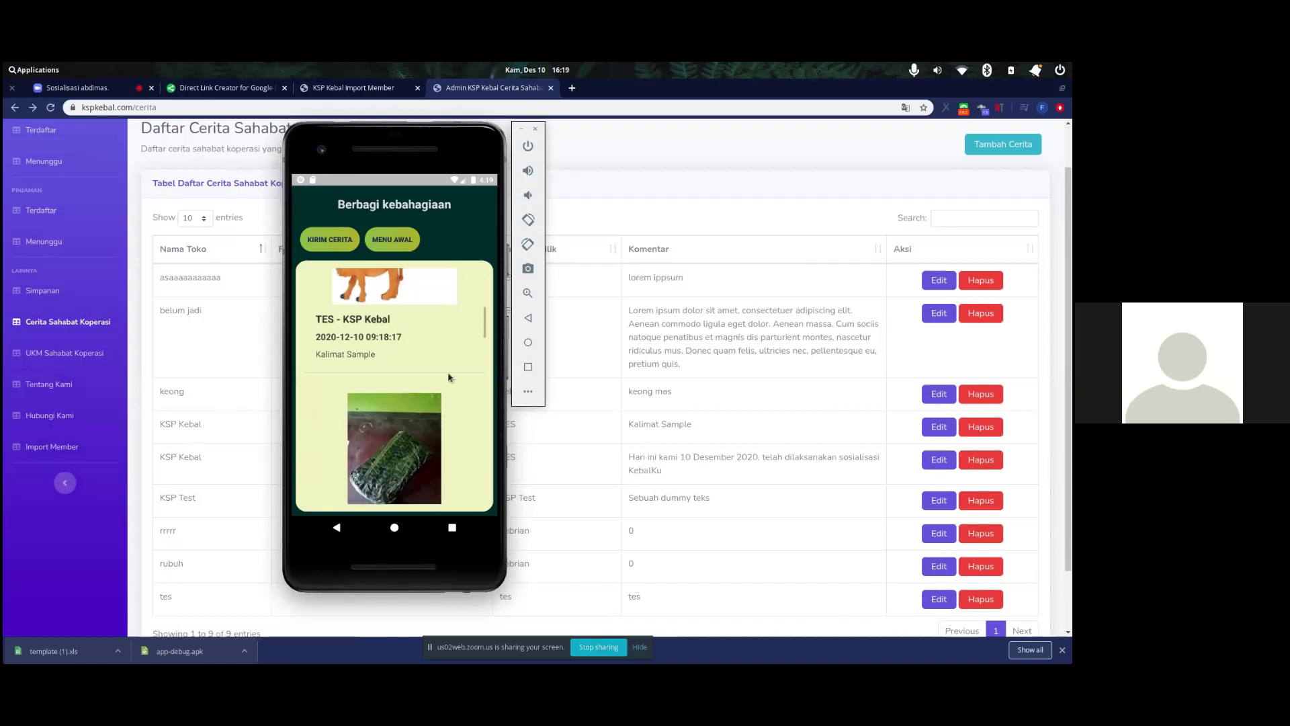
scroll(451, 336, up, 5)
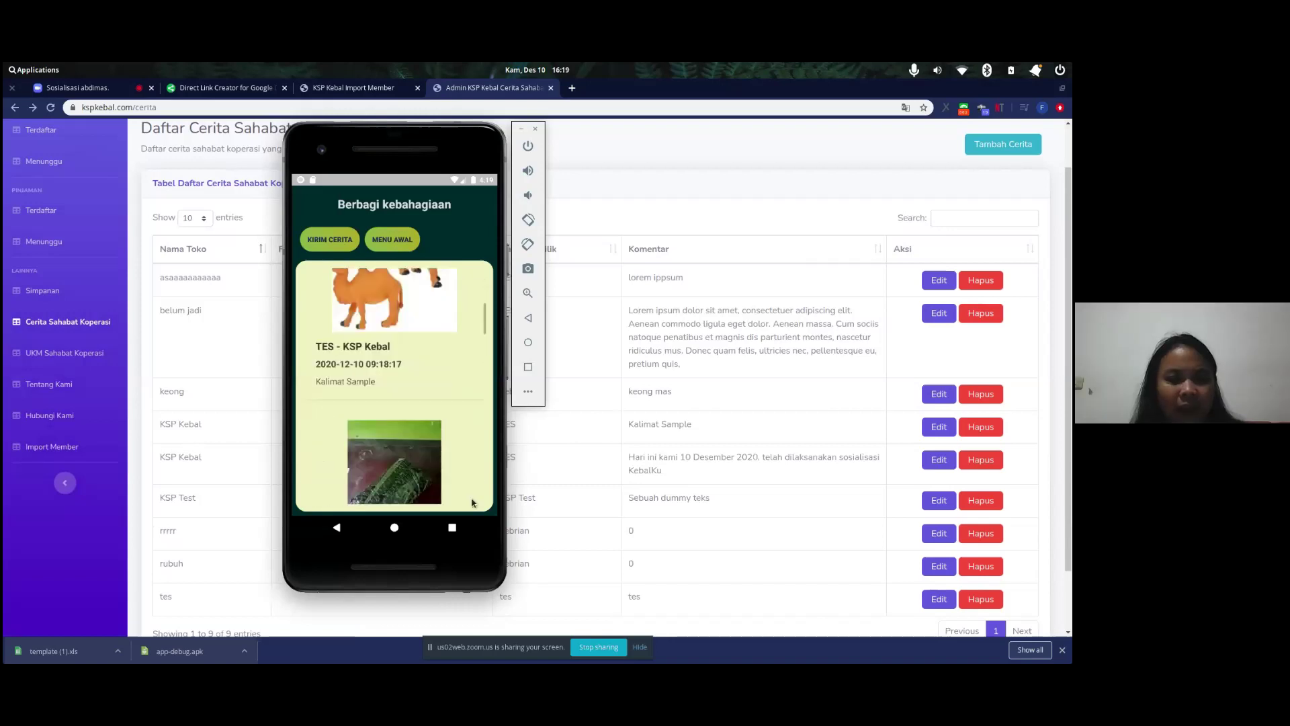
click(576, 186)
scroll(599, 296, down, 1)
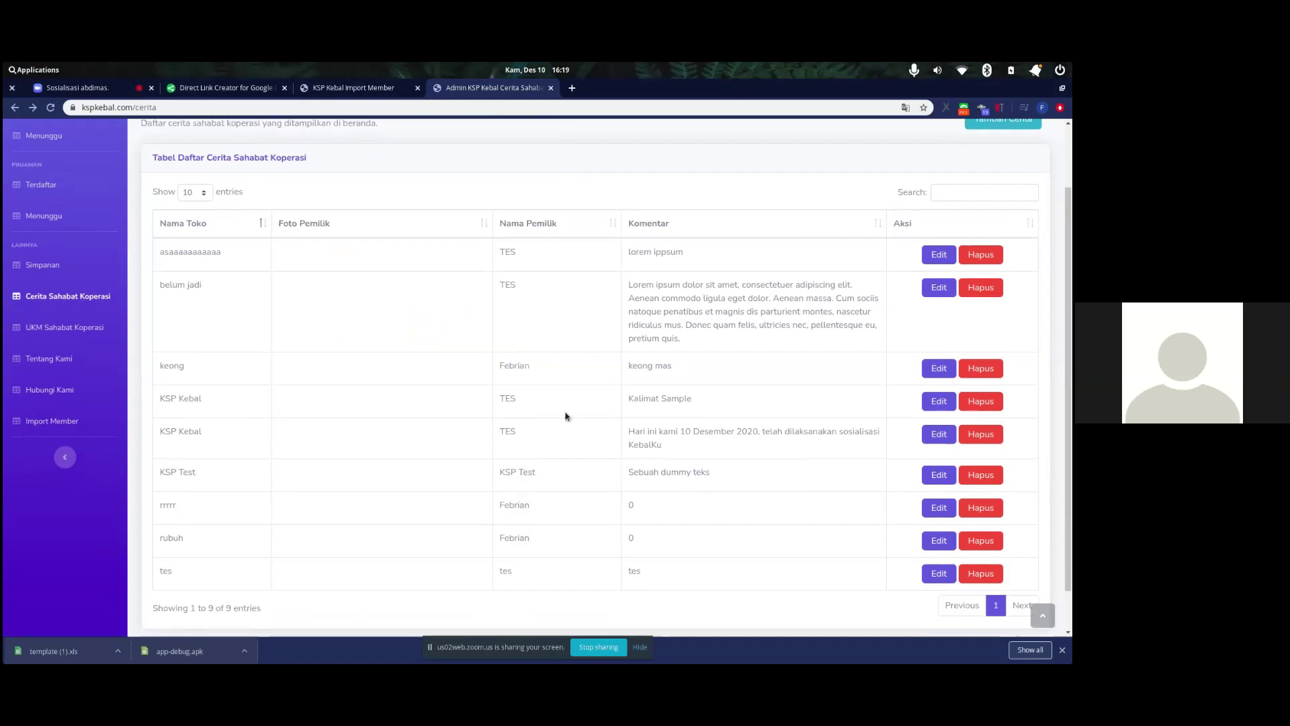
drag(161, 433, 701, 460)
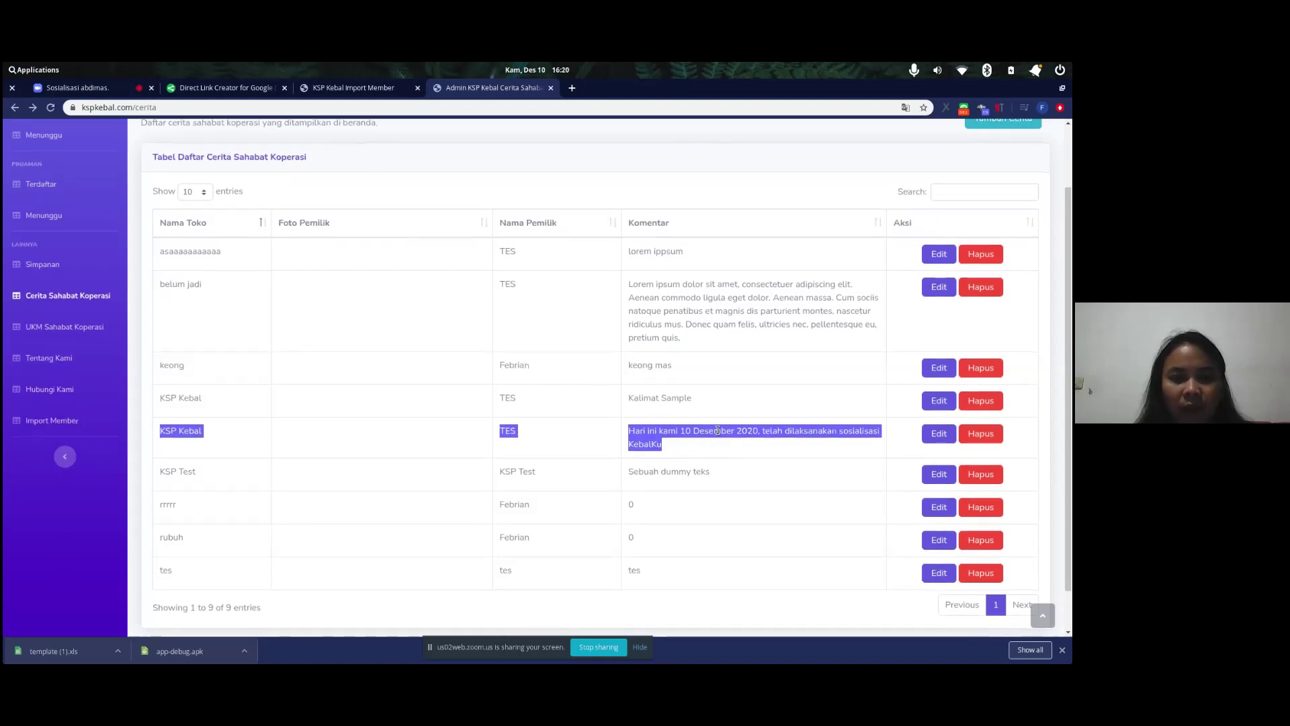
scroll(717, 430, up, 2)
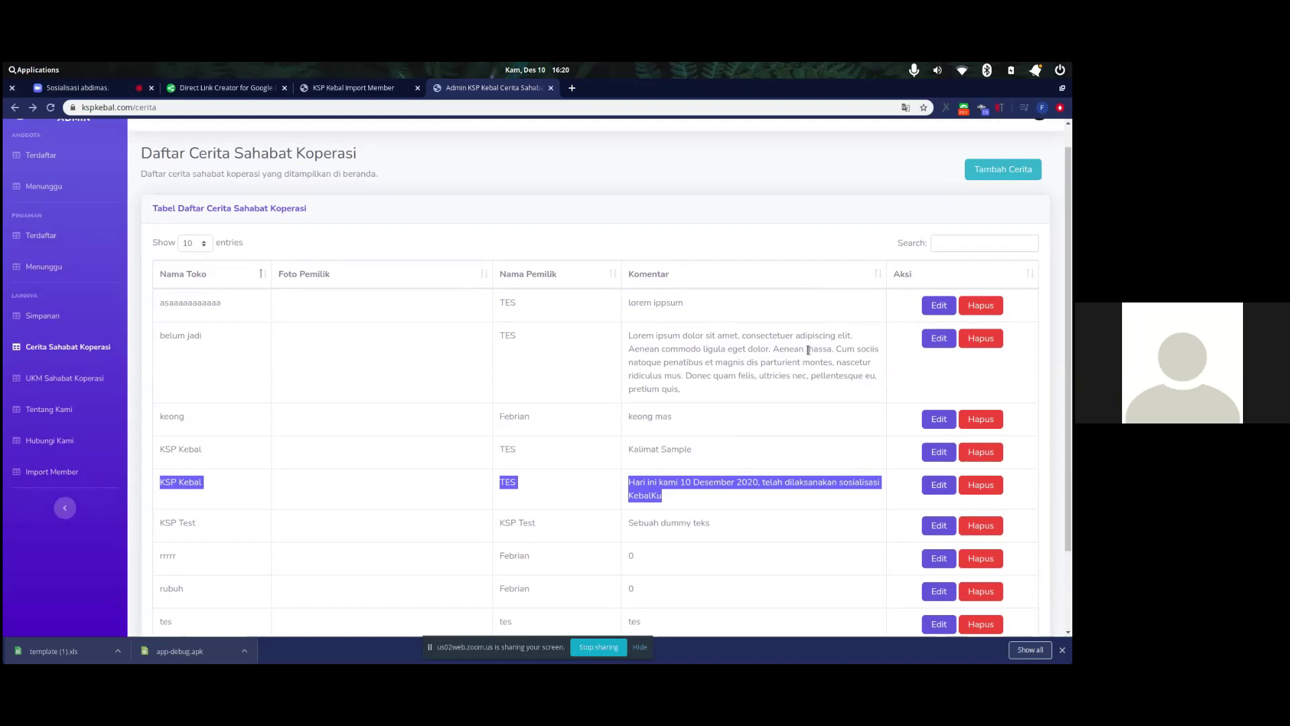
scroll(773, 403, down, 1)
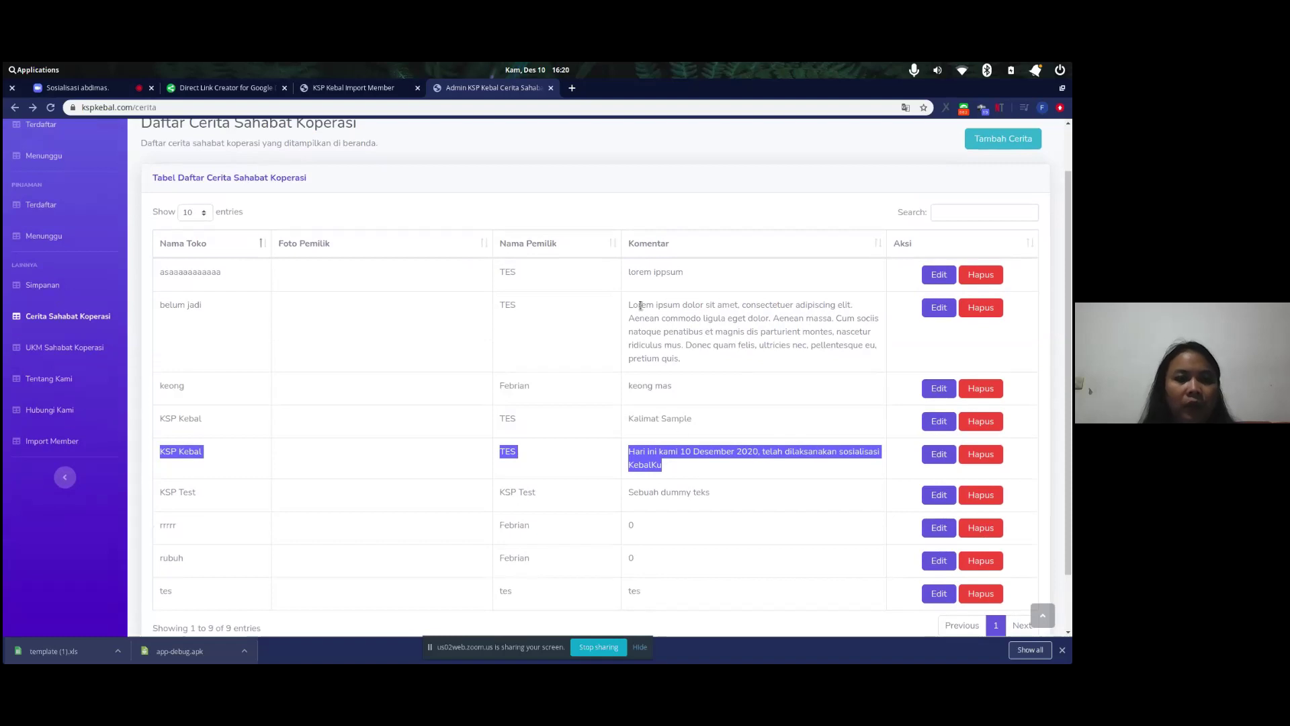
click(652, 209)
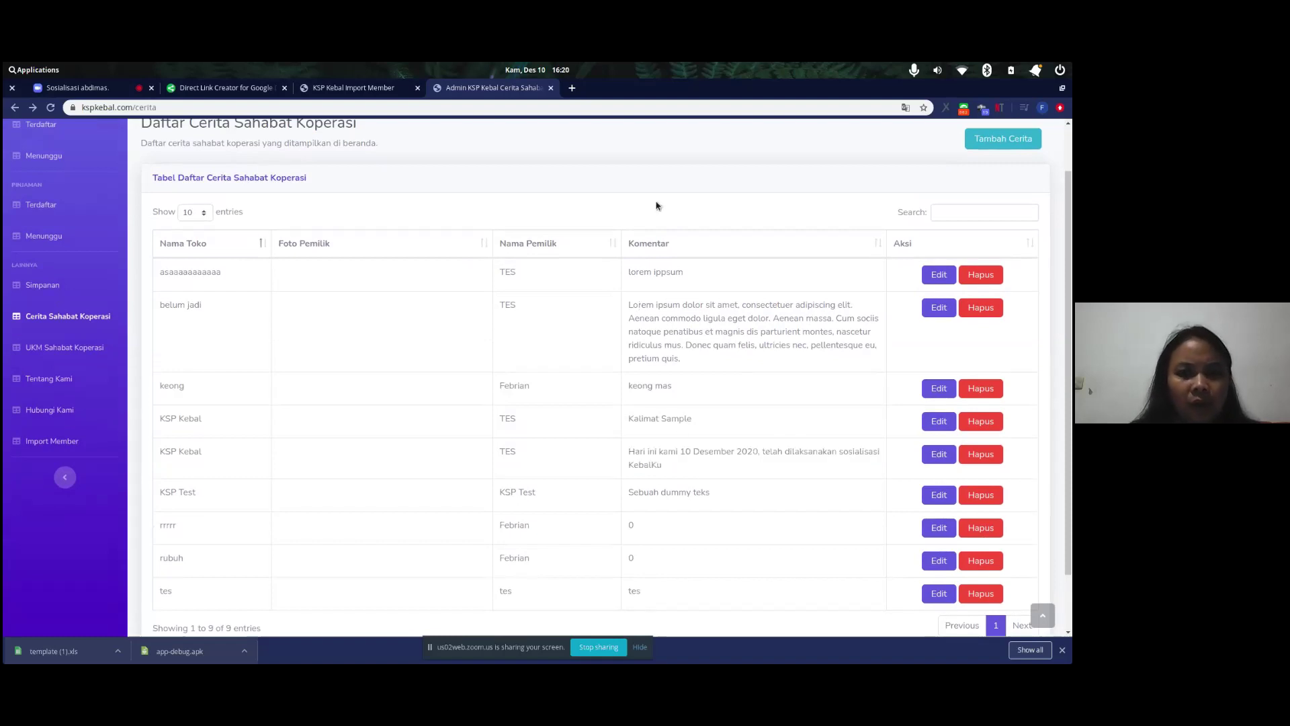
scroll(657, 206, up, 1)
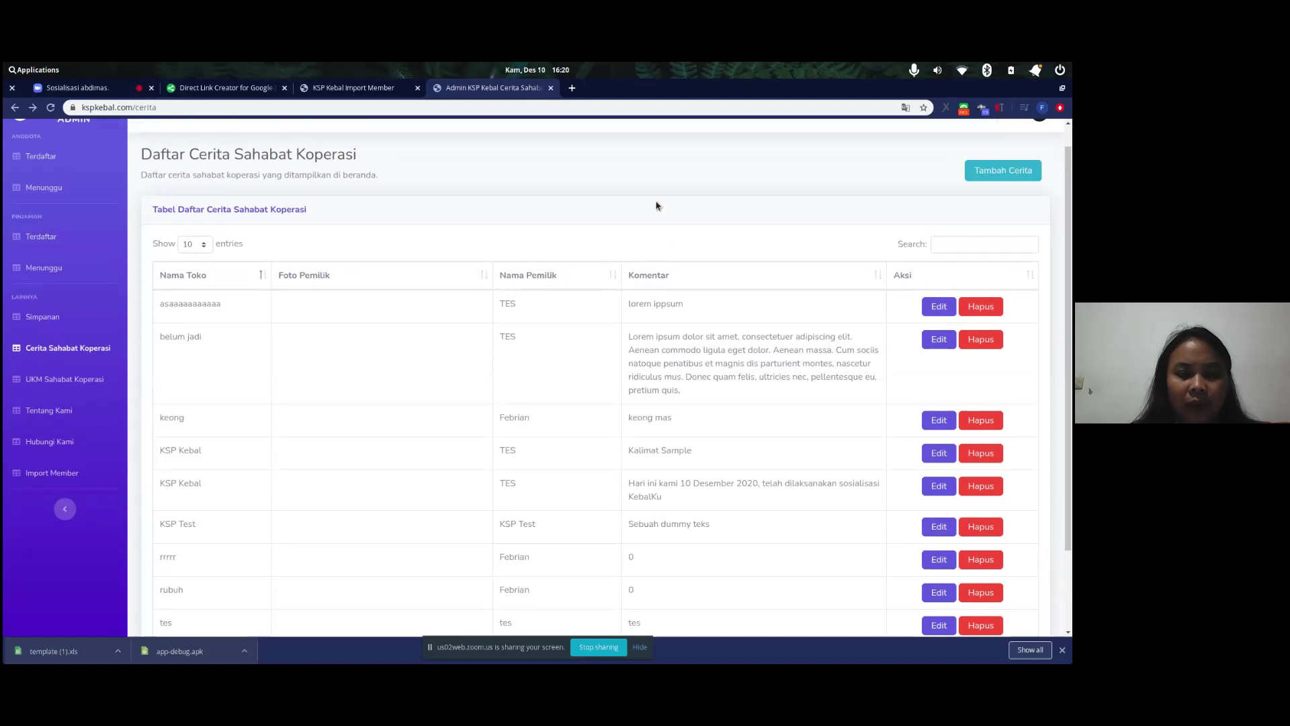
scroll(656, 205, up, 1)
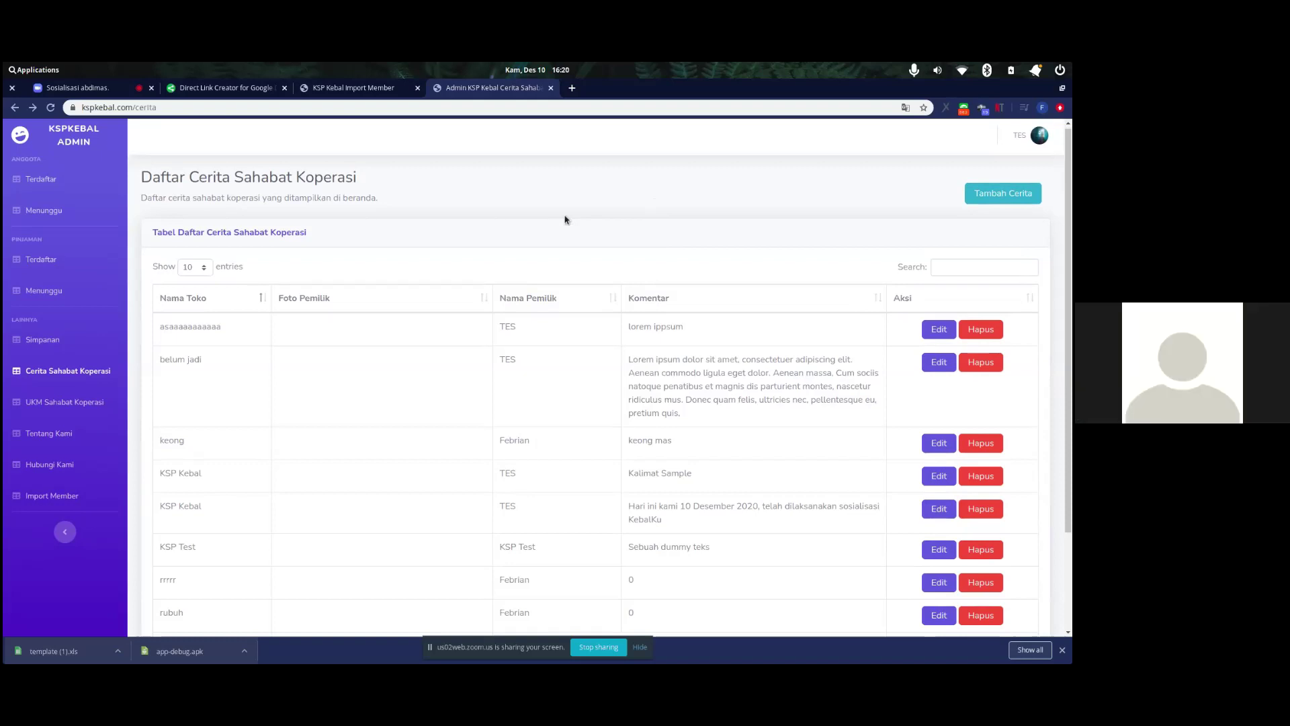
scroll(564, 220, up, 1)
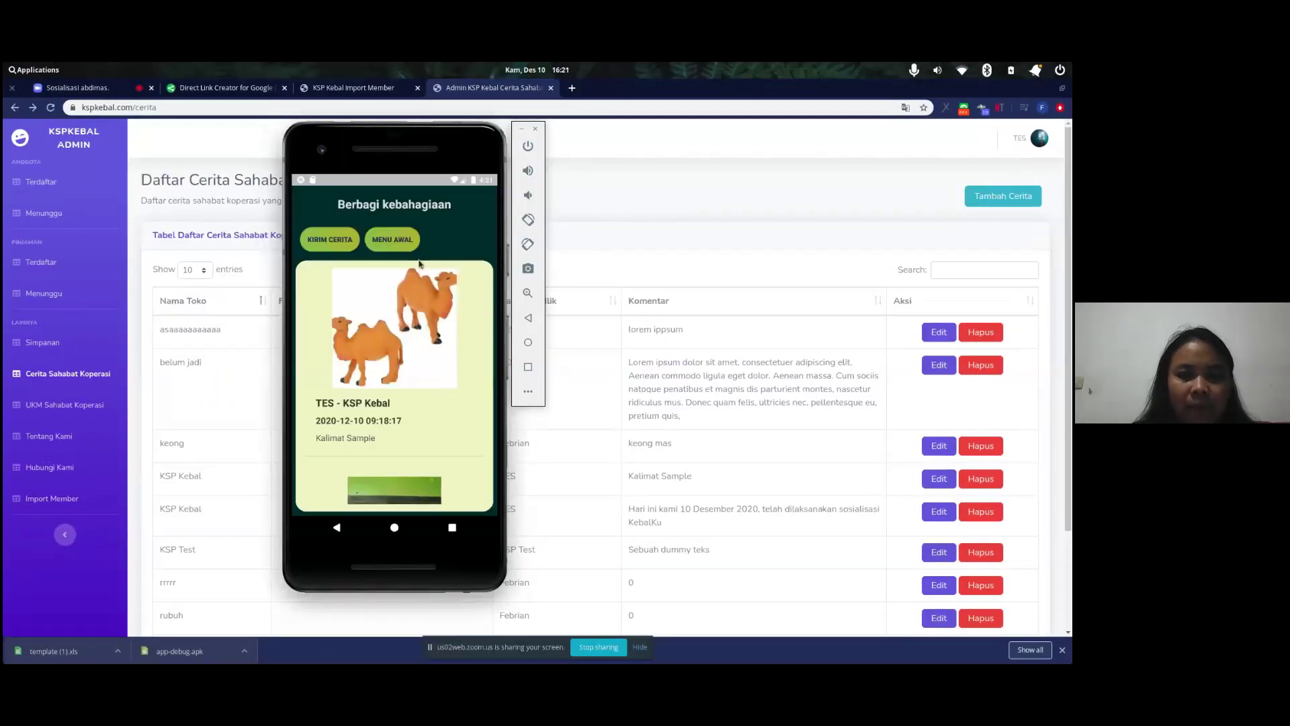
- Log out of KEBALKu via MENU AWAL and Keluar, then bring the admin browser page forward
click(394, 242)
click(394, 492)
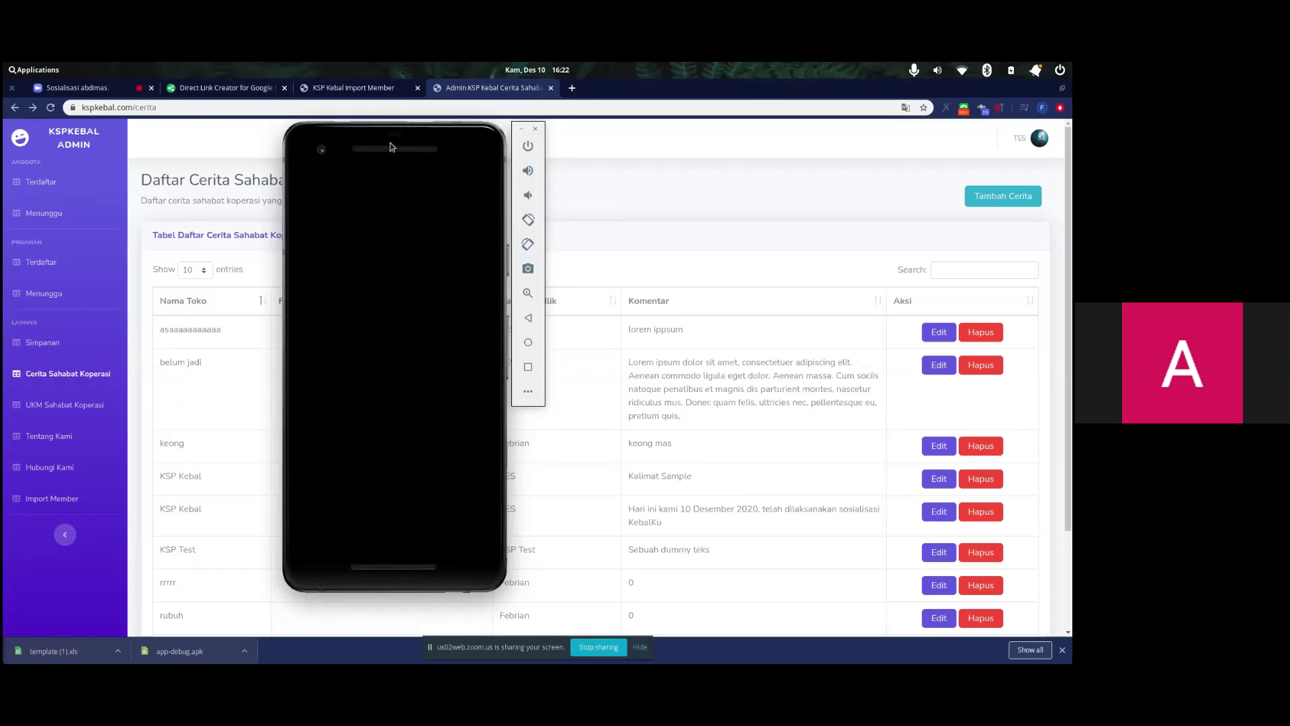
drag(391, 147, 430, 156)
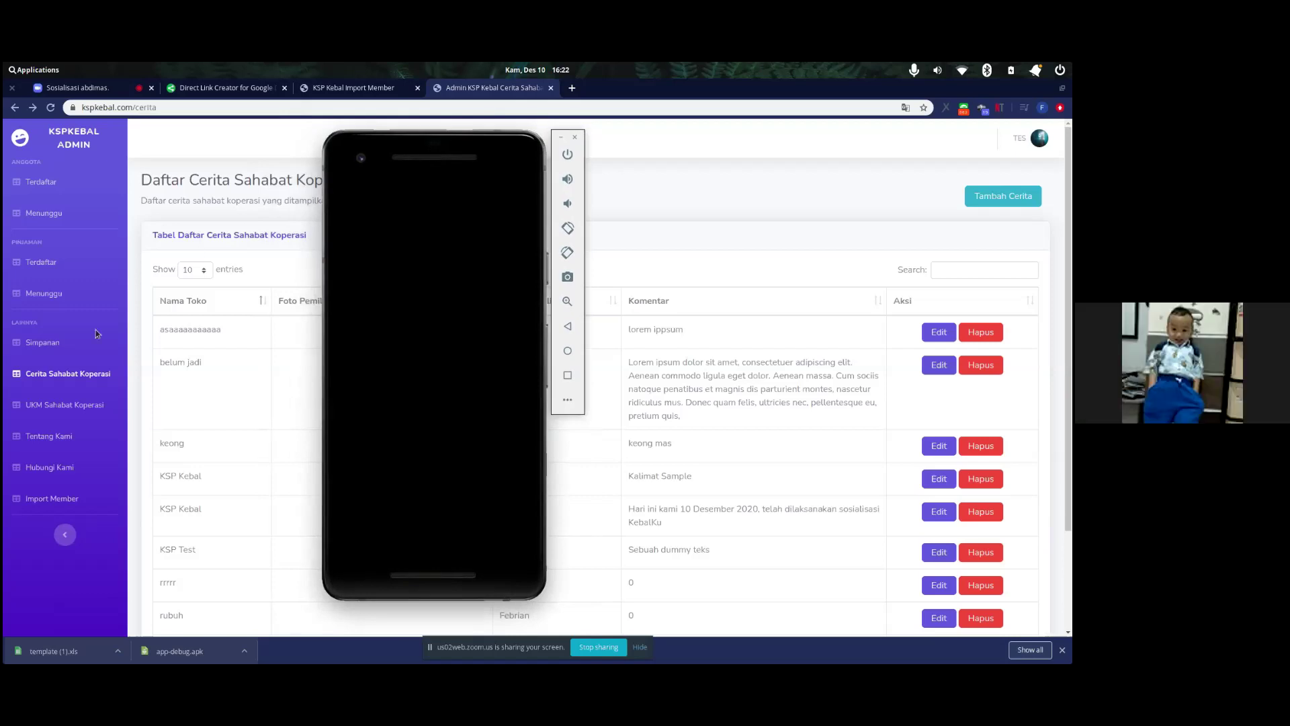
click(68, 344)
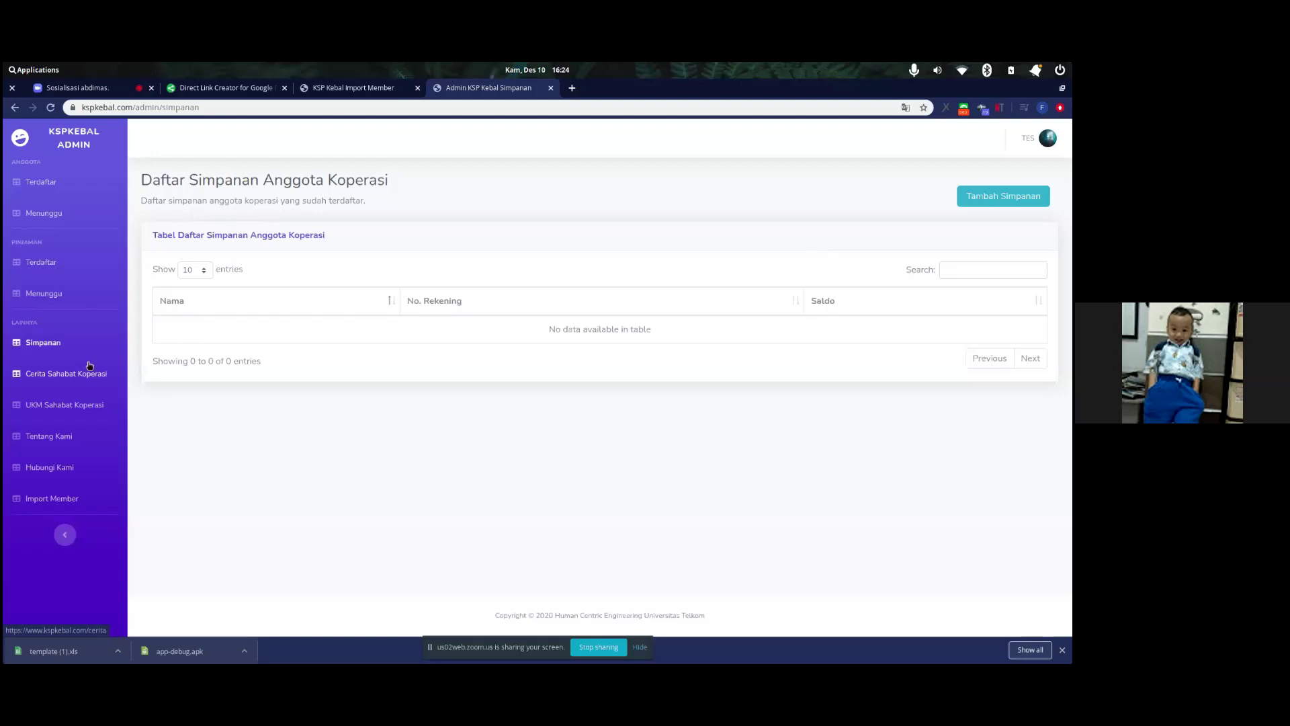
- Open the Cerita Sahabat Koperasi stories list, then select and deselect its table title
click(90, 365)
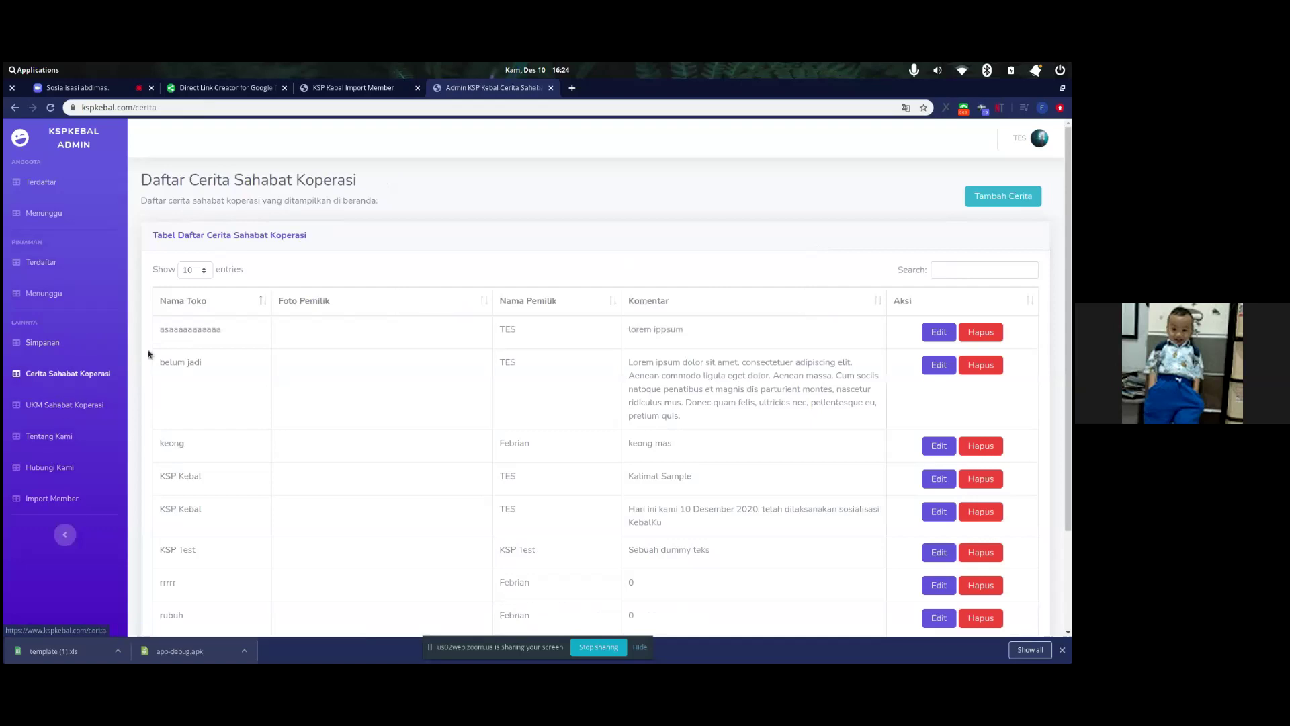
triple_click(261, 237)
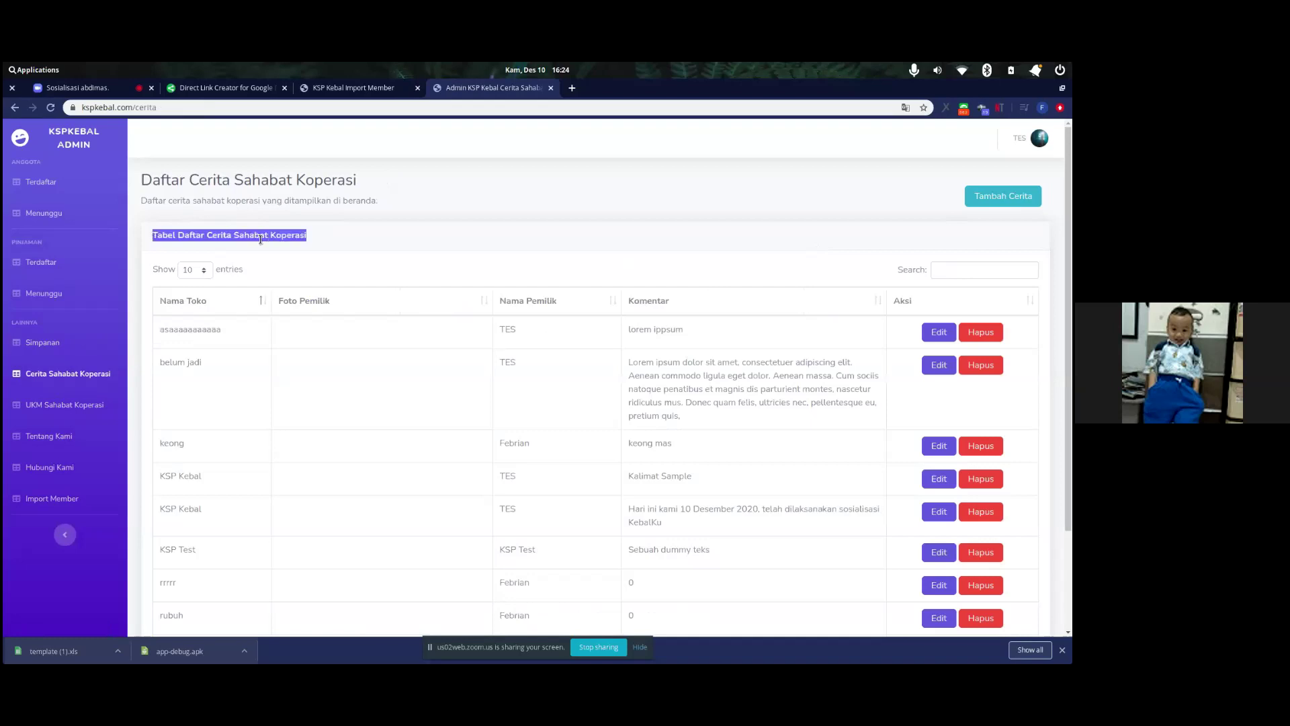
triple_click(261, 237)
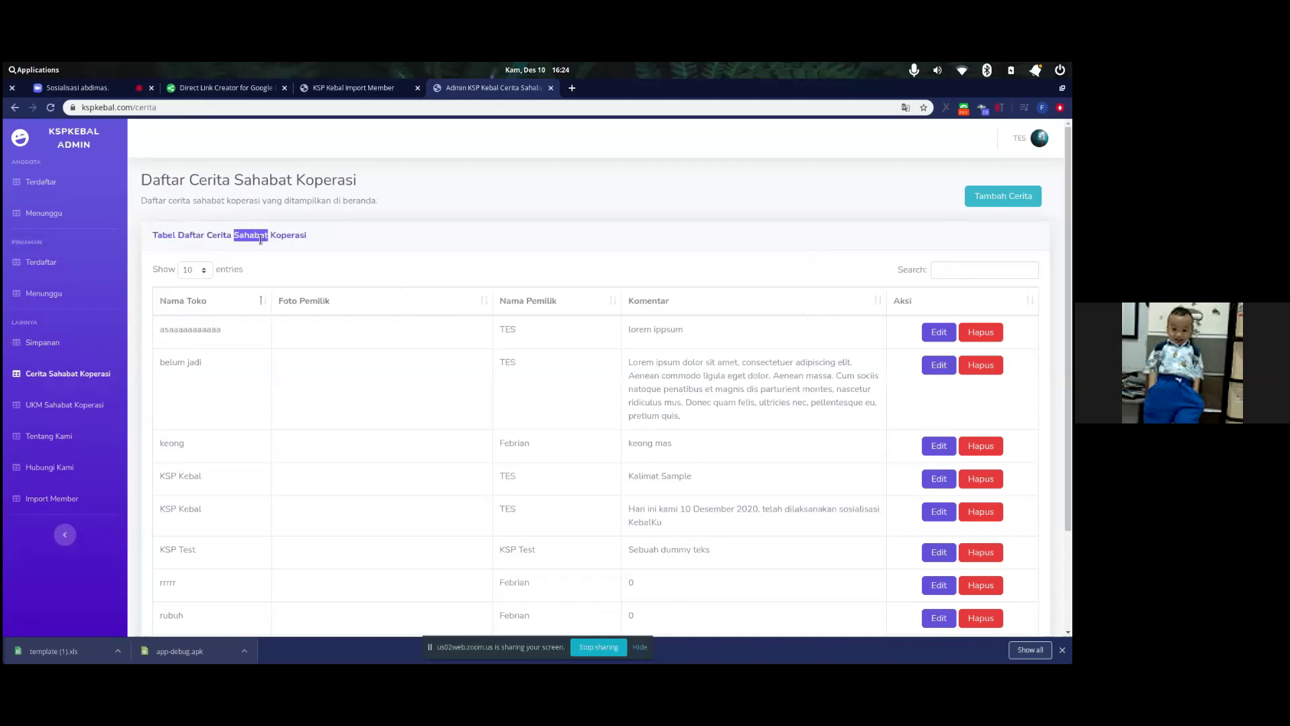
triple_click(261, 237)
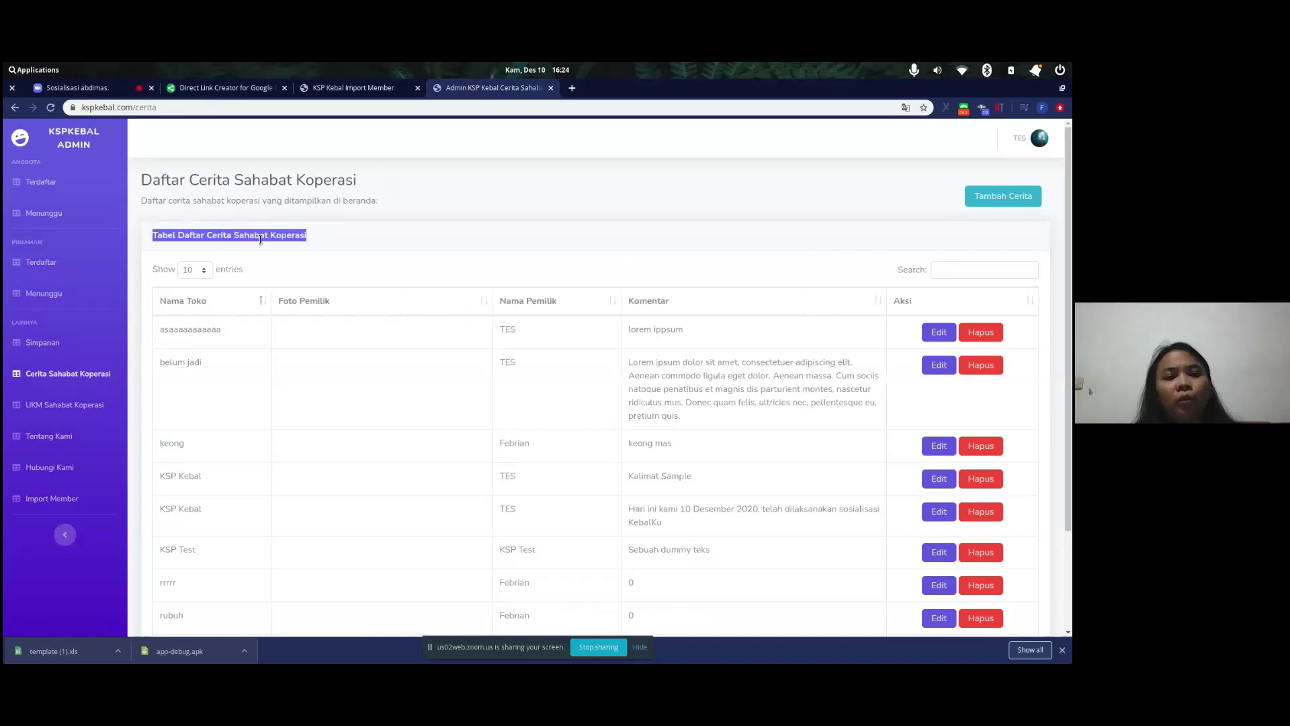
click(328, 235)
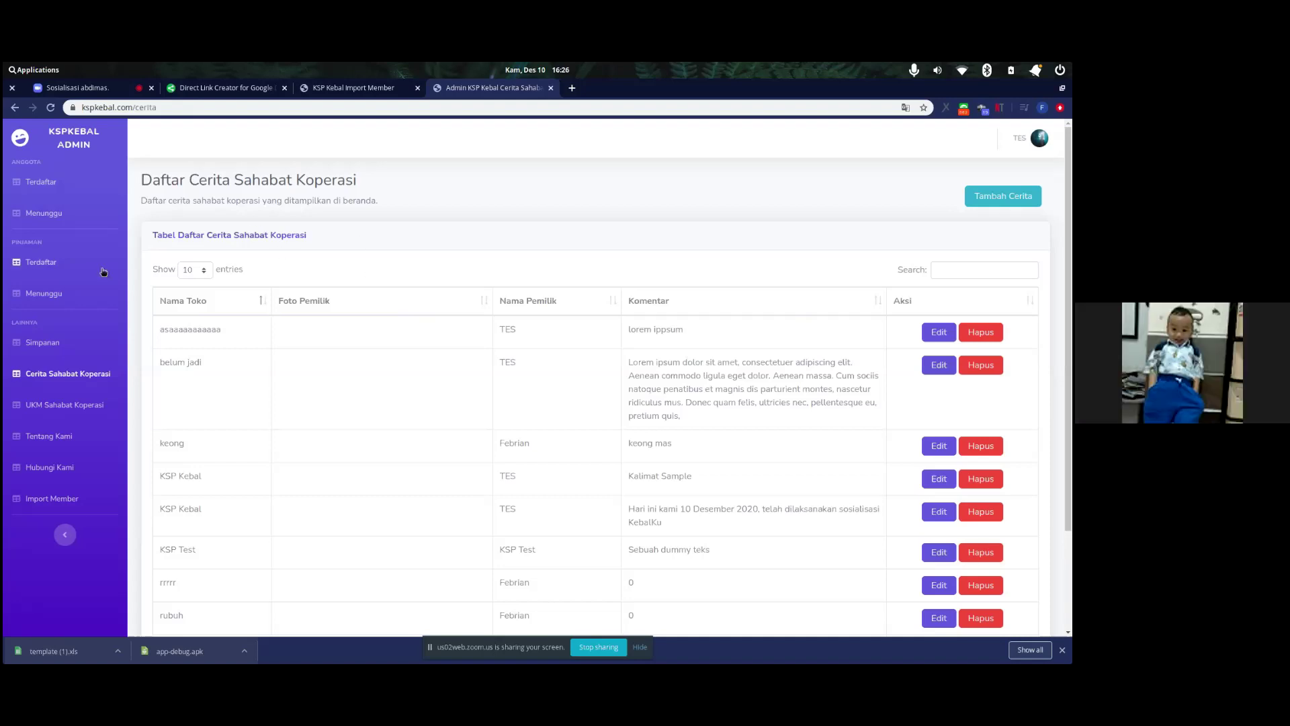
- Go back to the Simpanan members' savings list from the admin sidebar
click(84, 342)
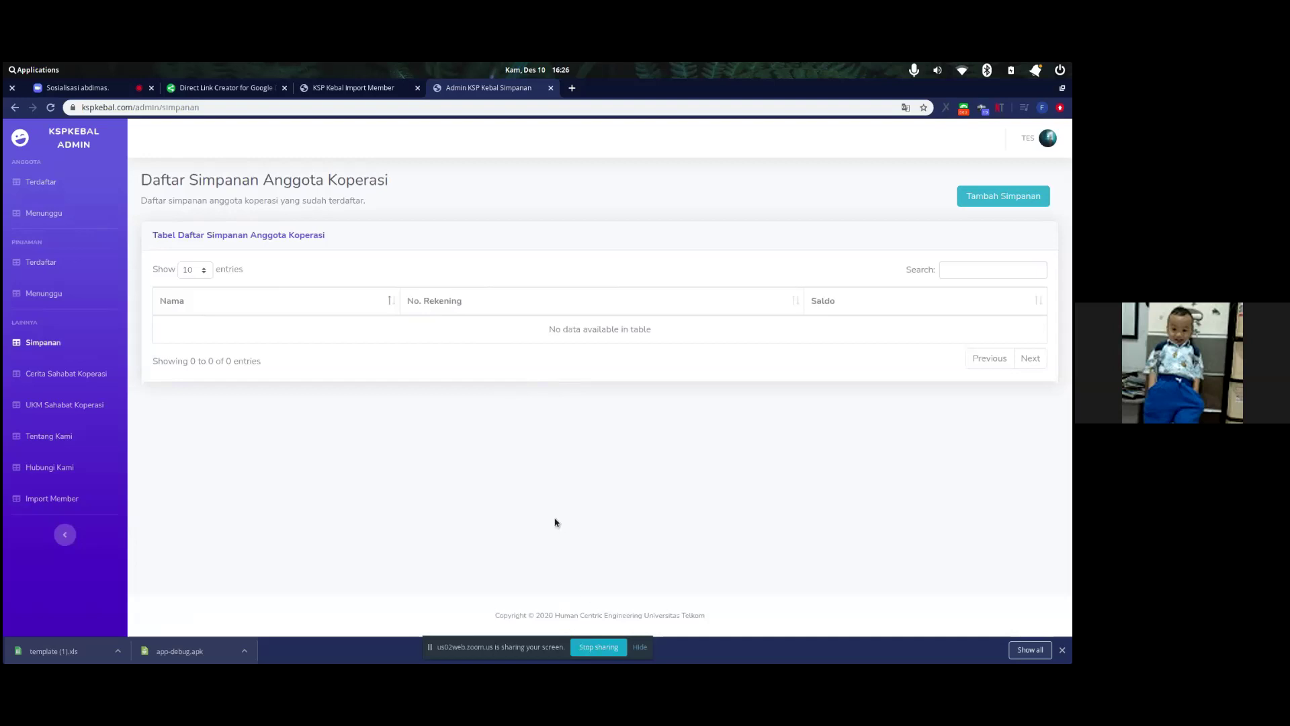
- Launch LibreOffice Calc by searching 'calc' in the Applications menu
key(super)
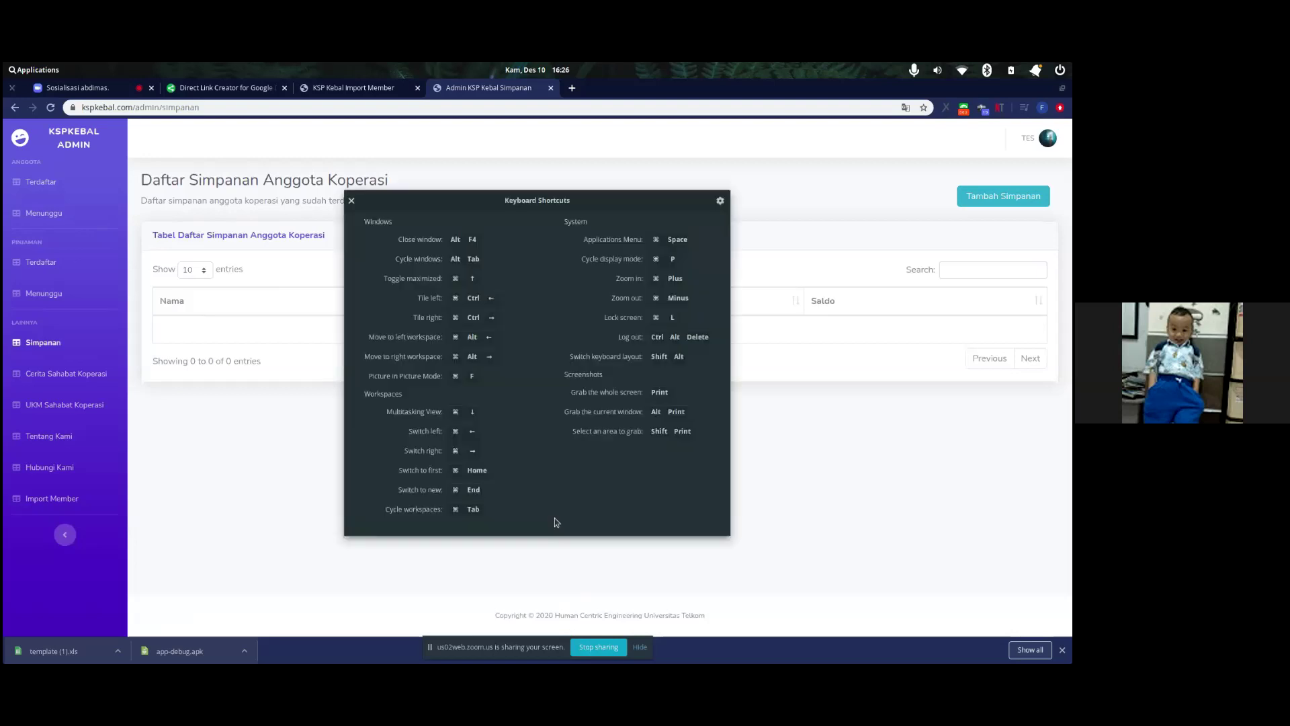
text(c)
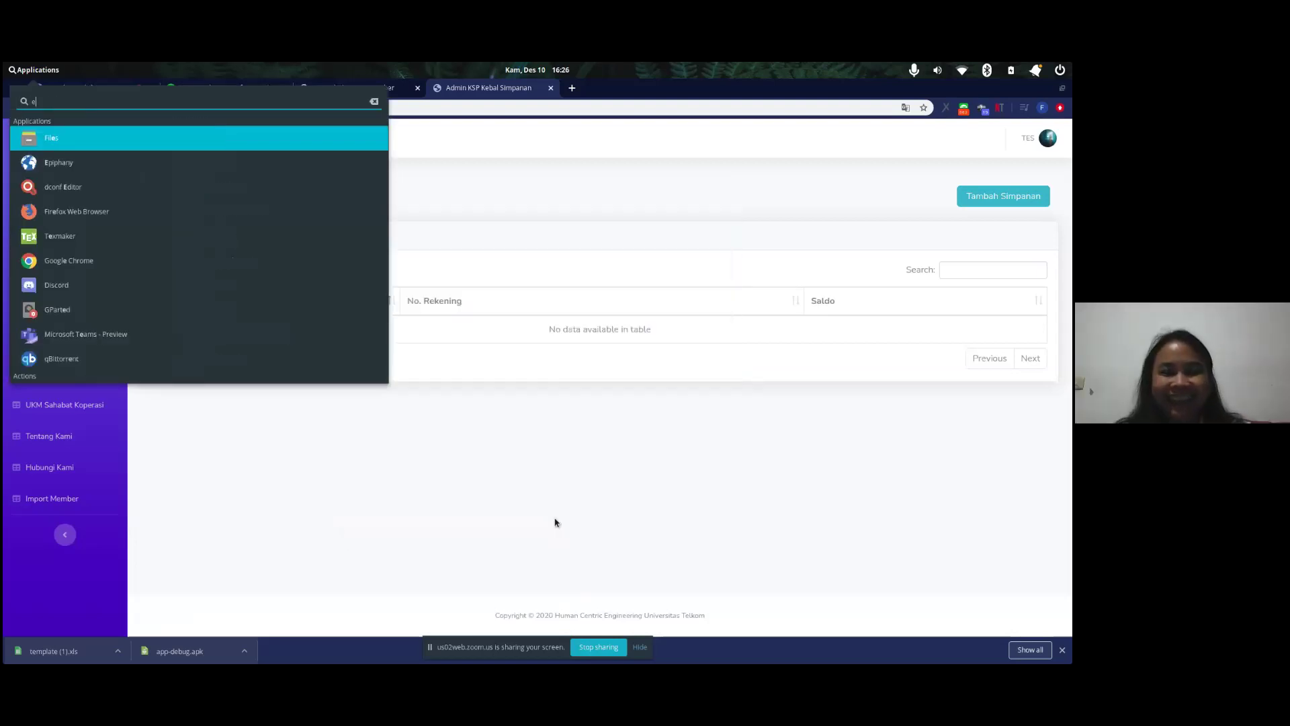
key(BackSpace)
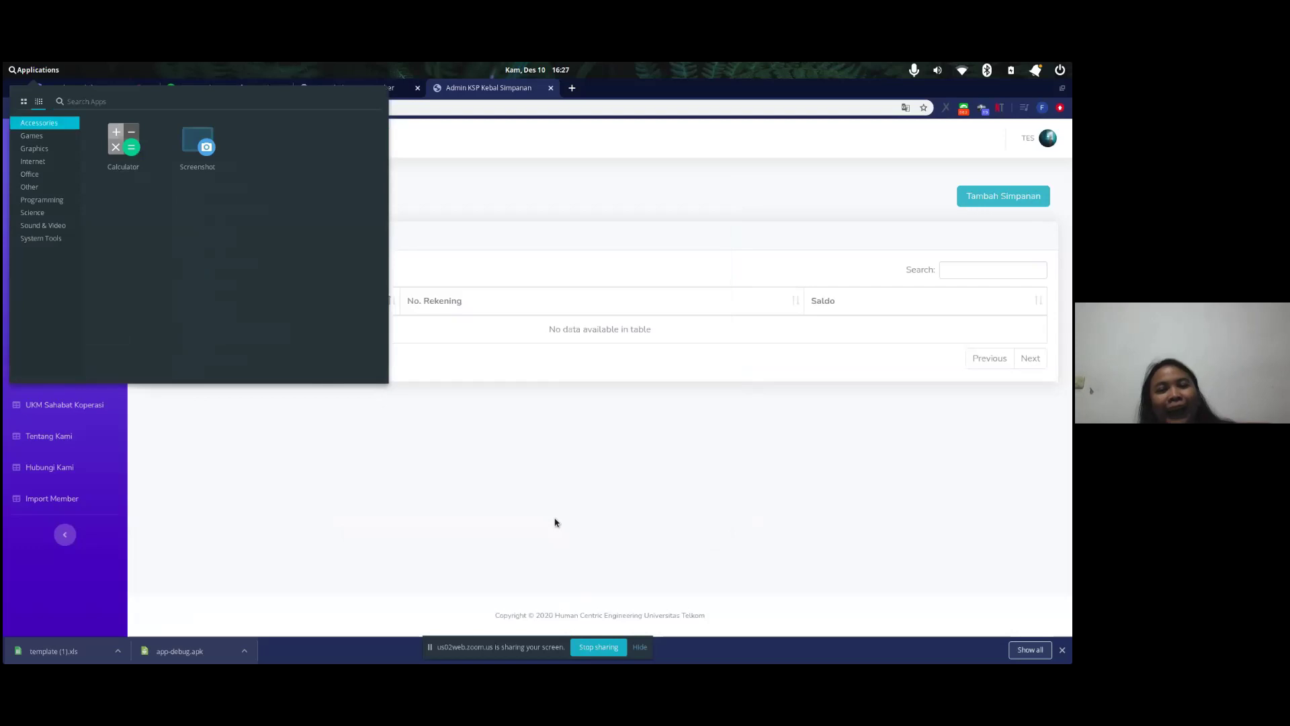
key(Escape)
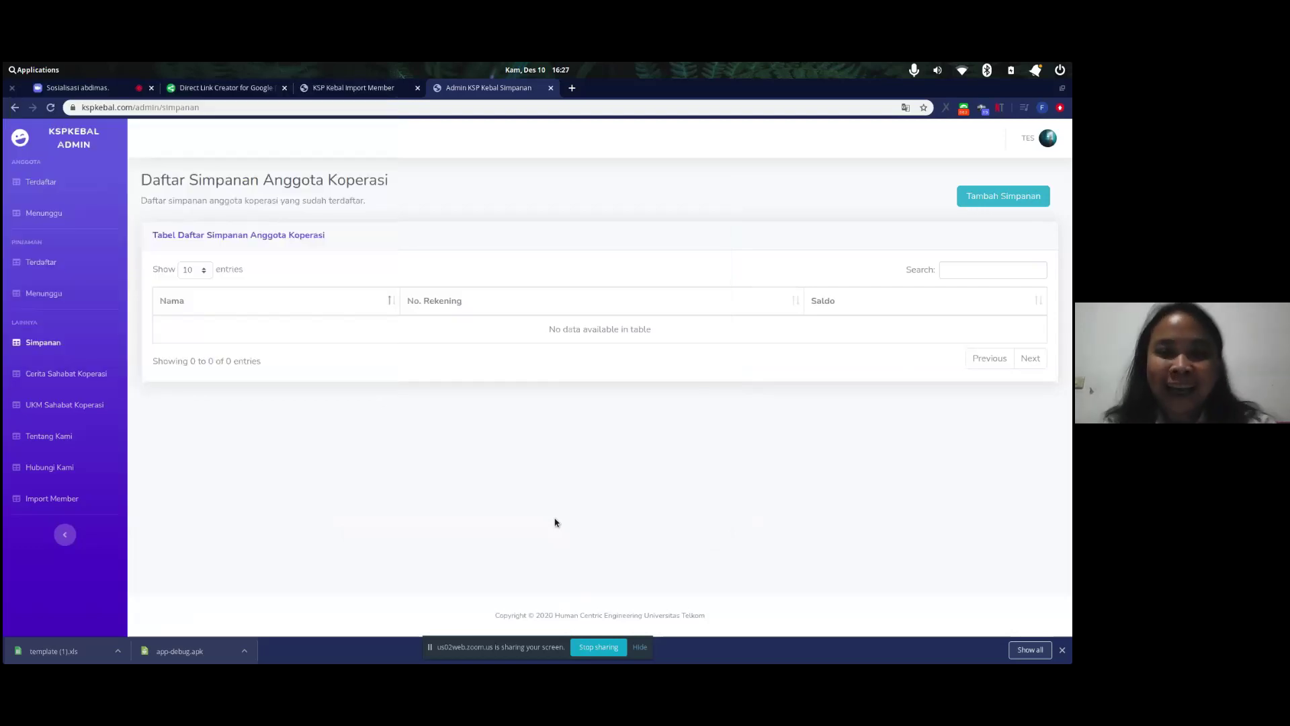
key(super)
text(c)
key(BackSpace)
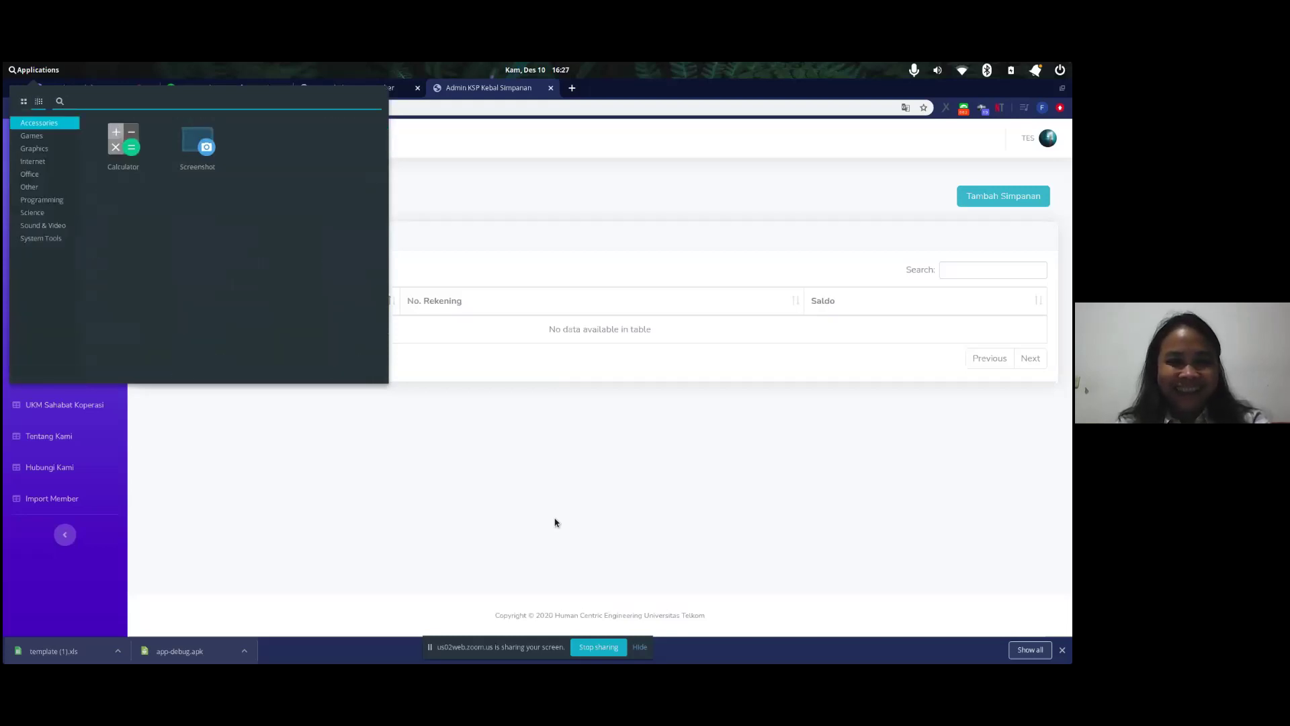
text(c)
key(BackSpace)
text(calc)
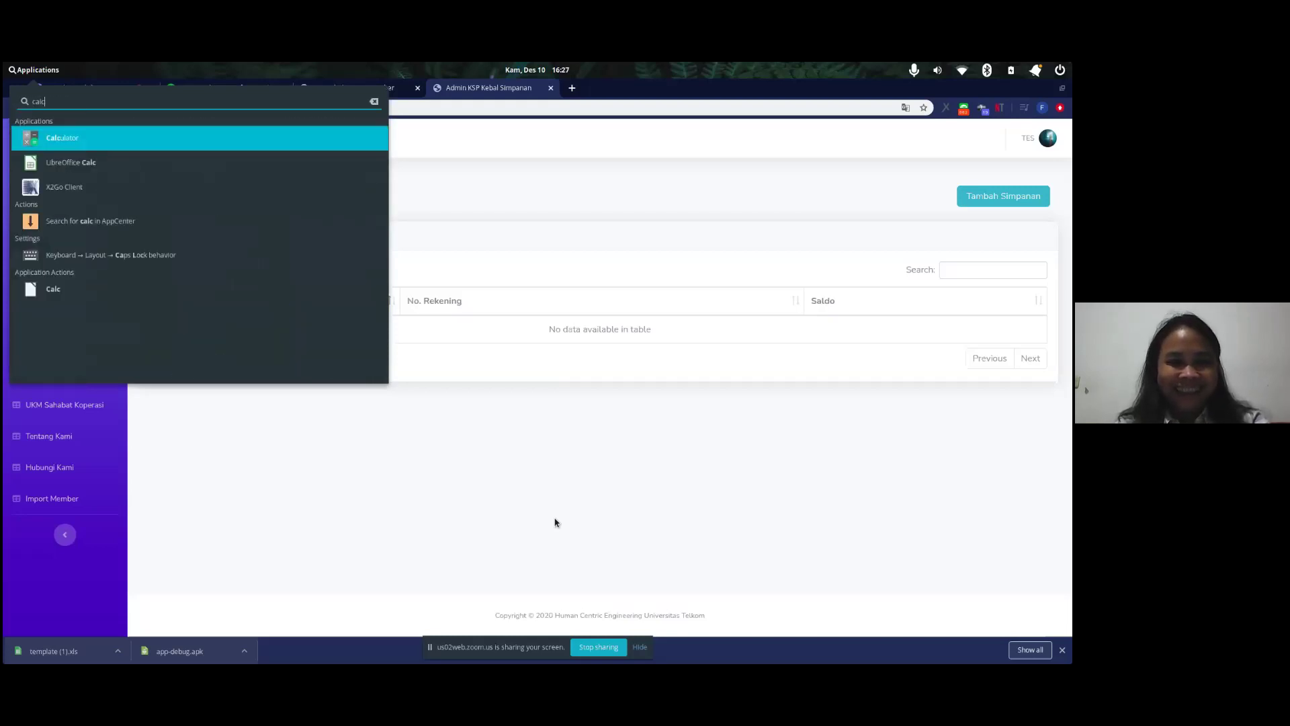
key(Down)
key(Return)
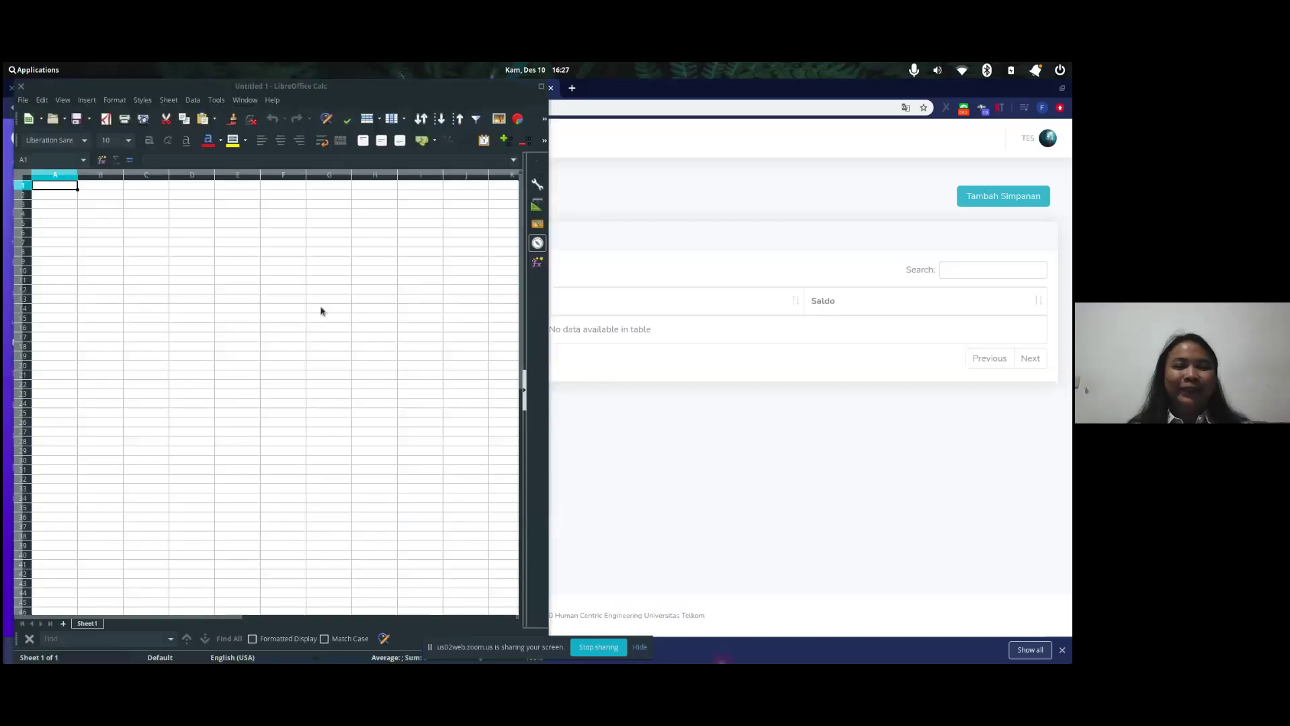
- Reopen the recent 10 - OKTOBER.xlsx workbook without updating links to other files
click(23, 101)
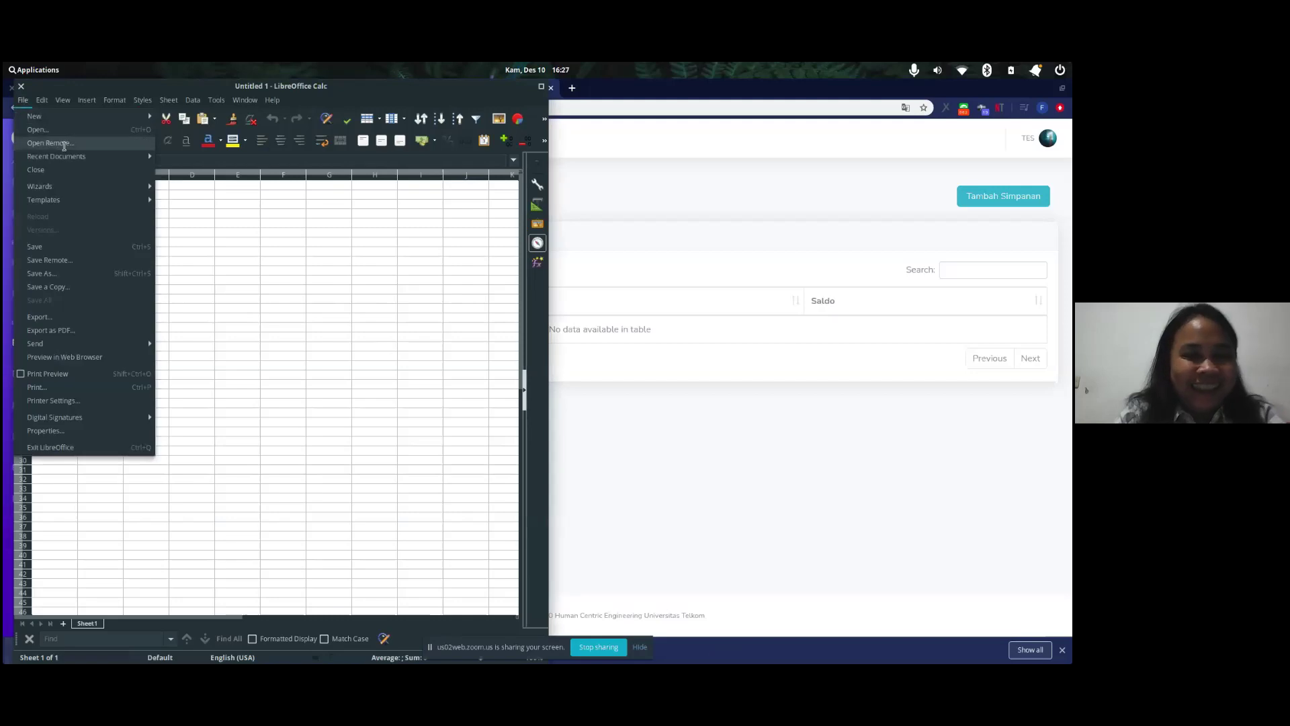
mouse_move(118, 152)
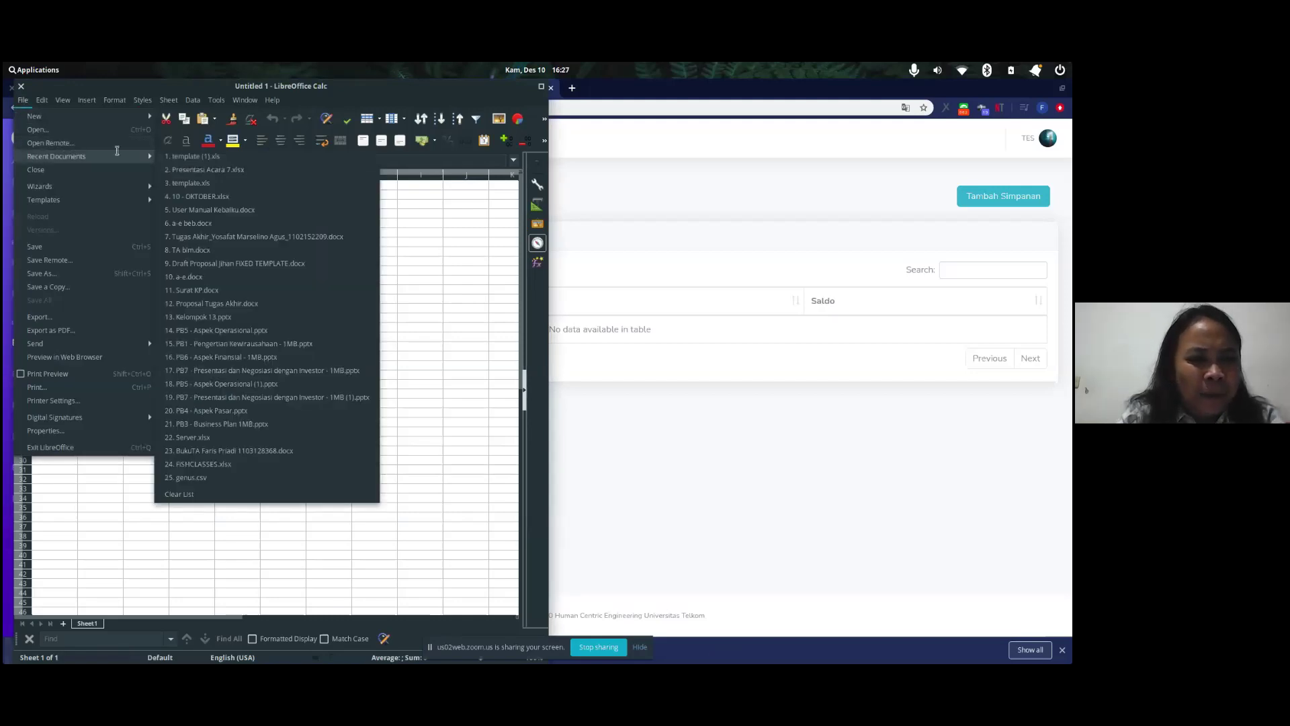
click(191, 203)
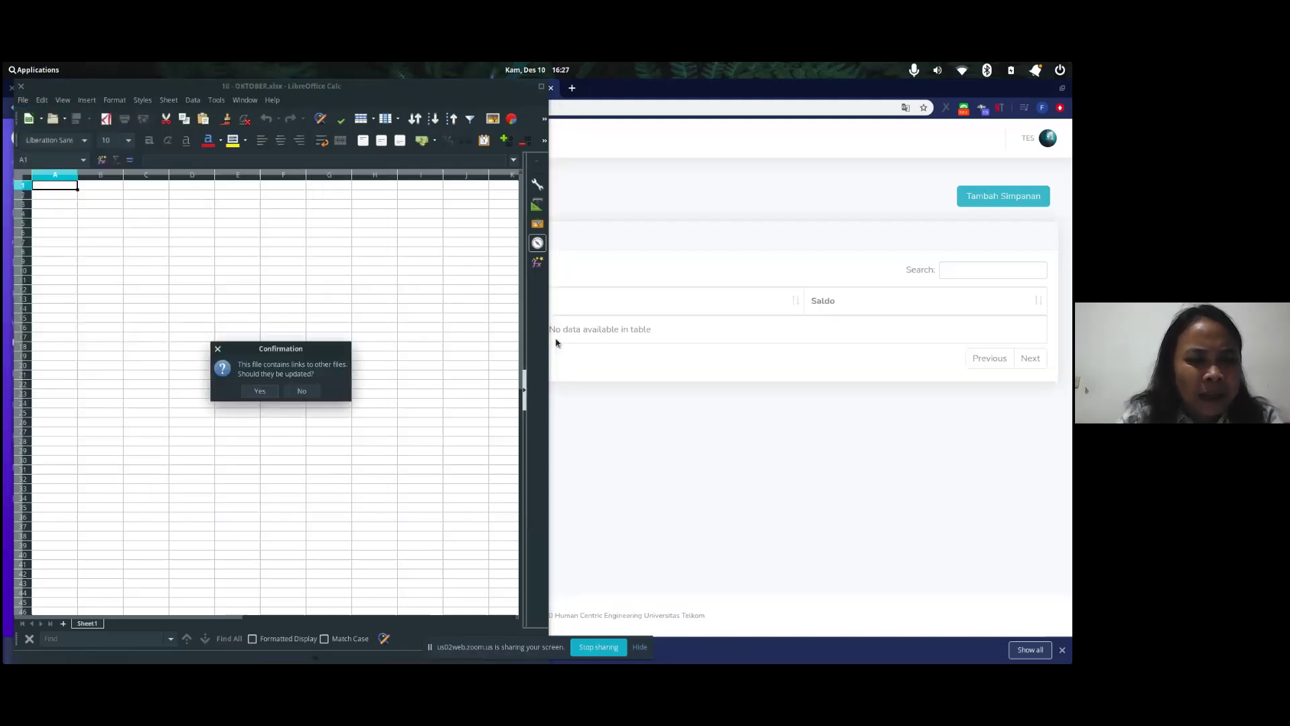
click(304, 392)
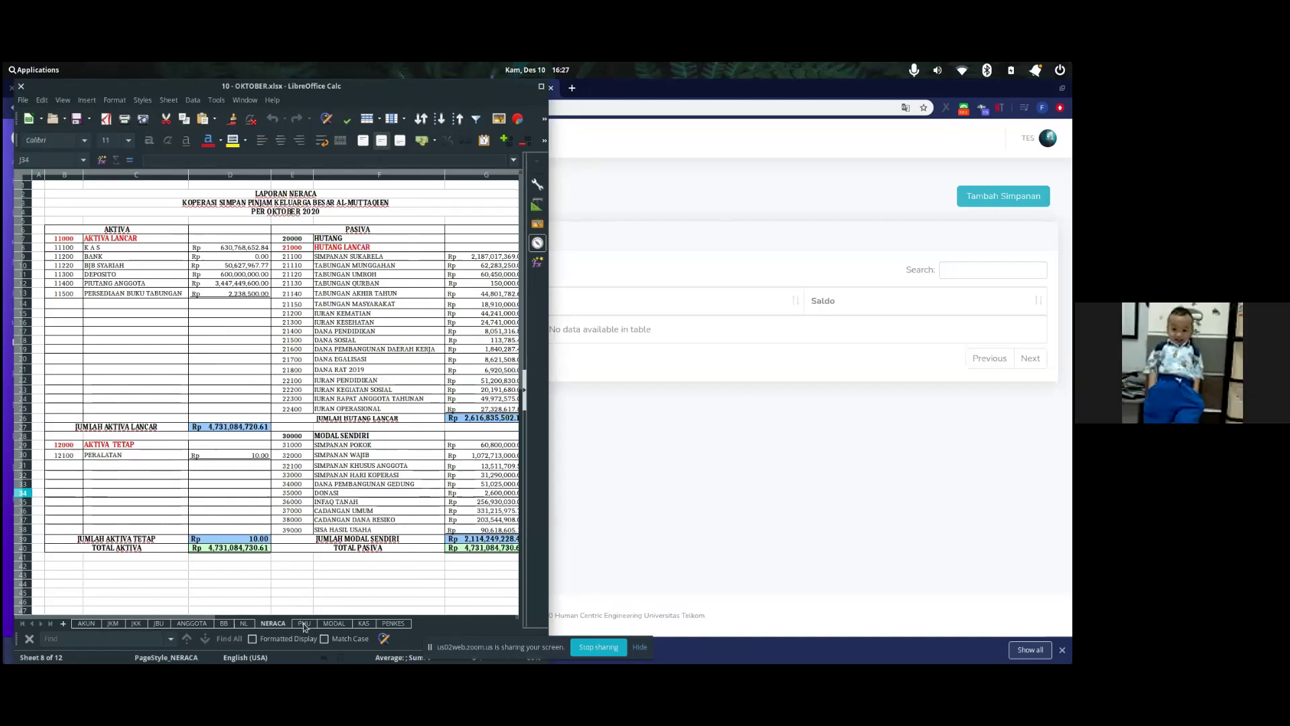
- Browse the PHU, NERACA, BB, JKK, JKM, AKUN and JBU sheets, ending on ANGGOTA
click(304, 624)
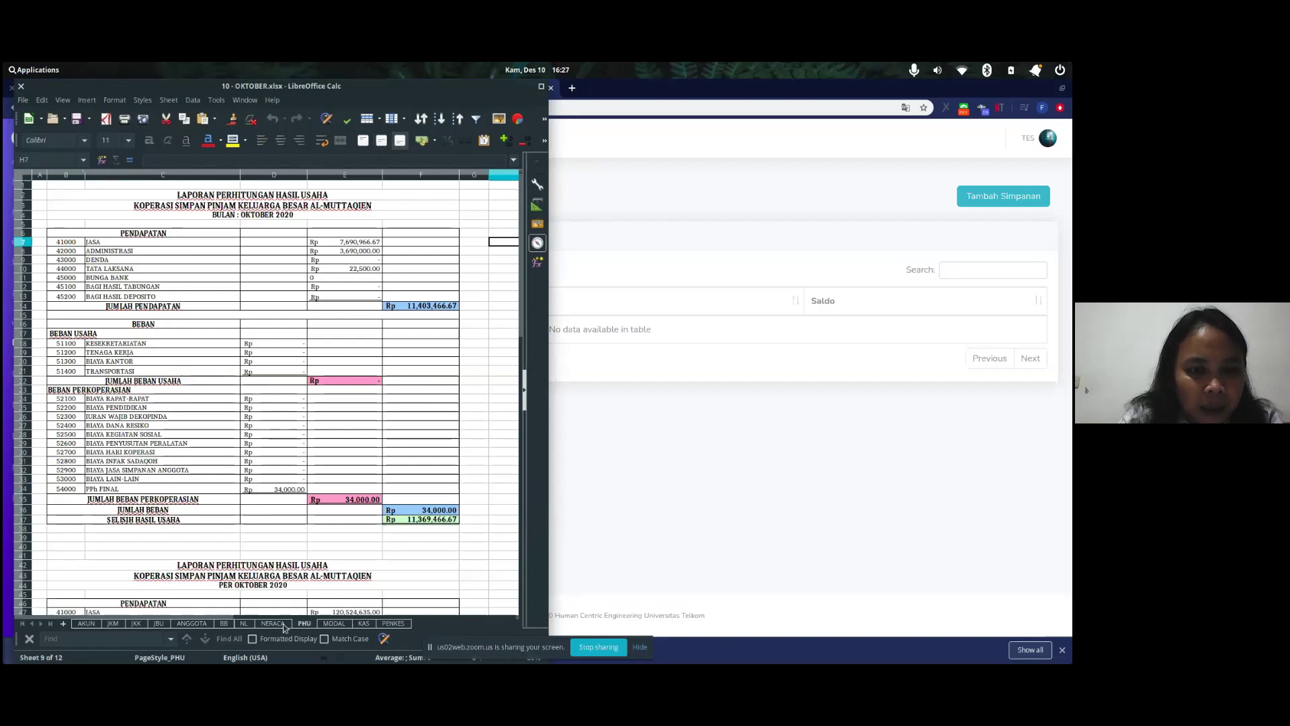
click(279, 625)
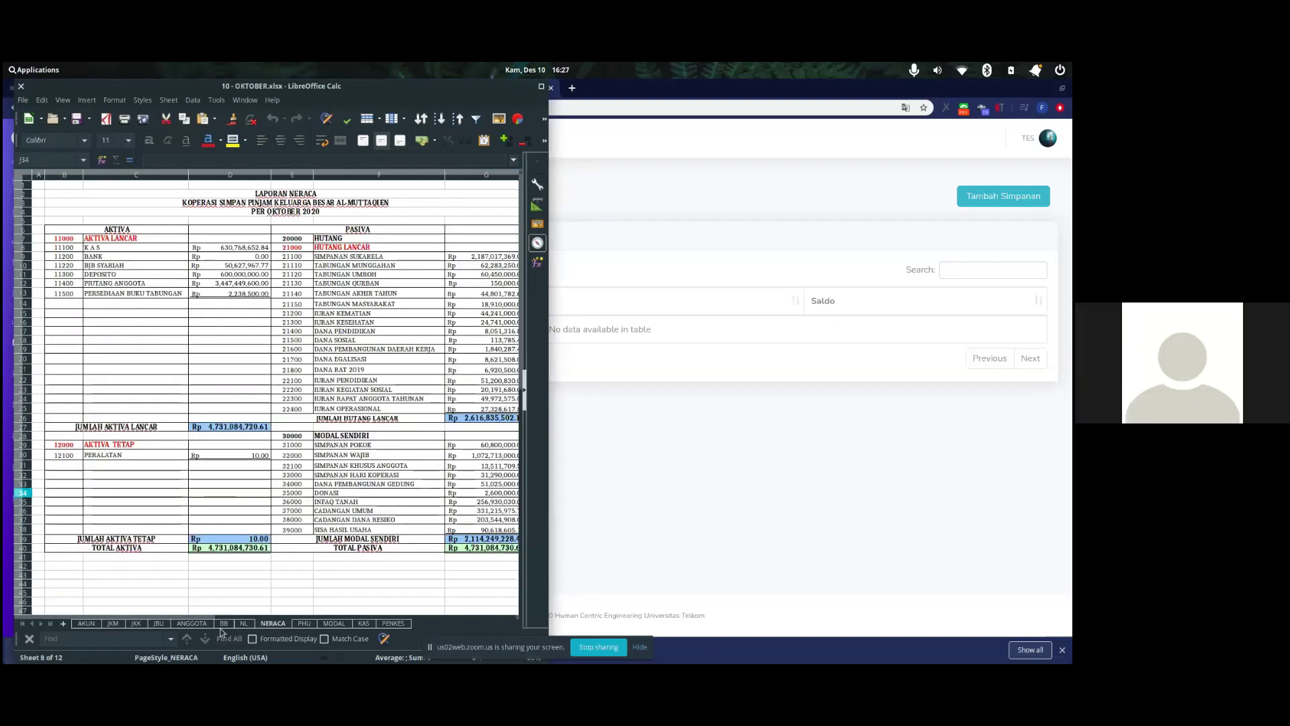
click(224, 623)
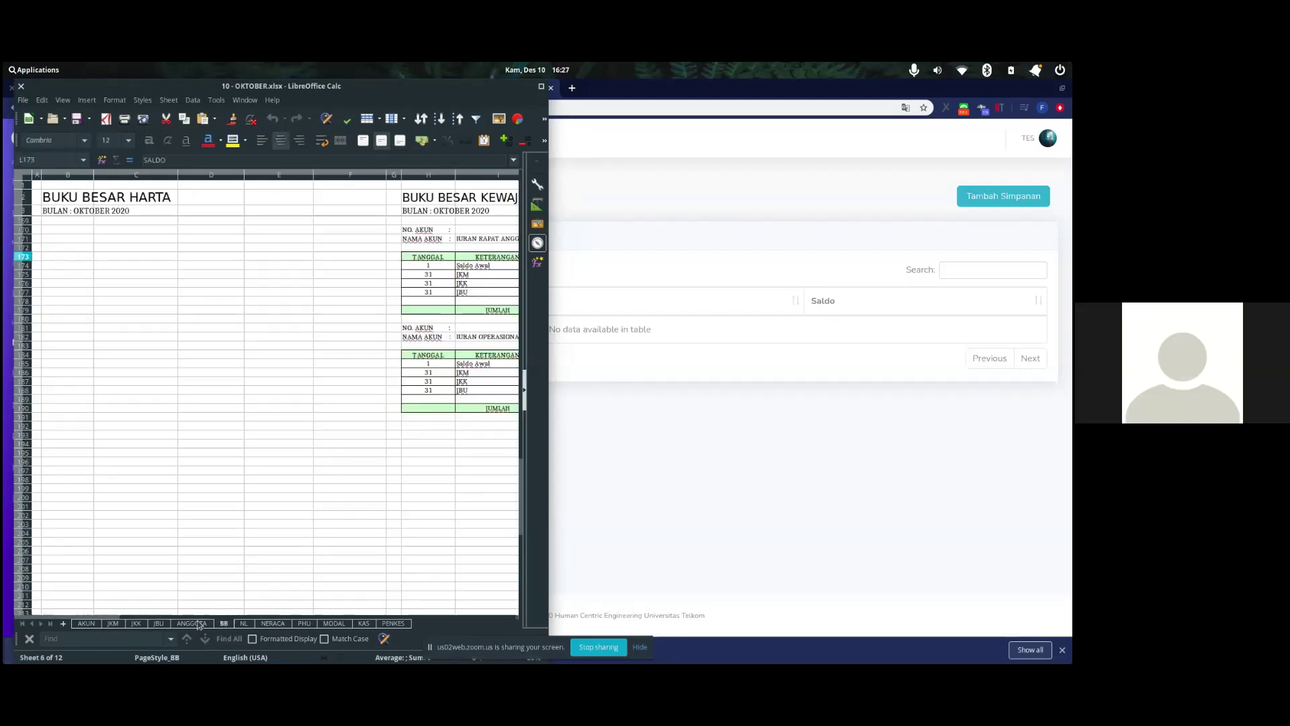
click(197, 624)
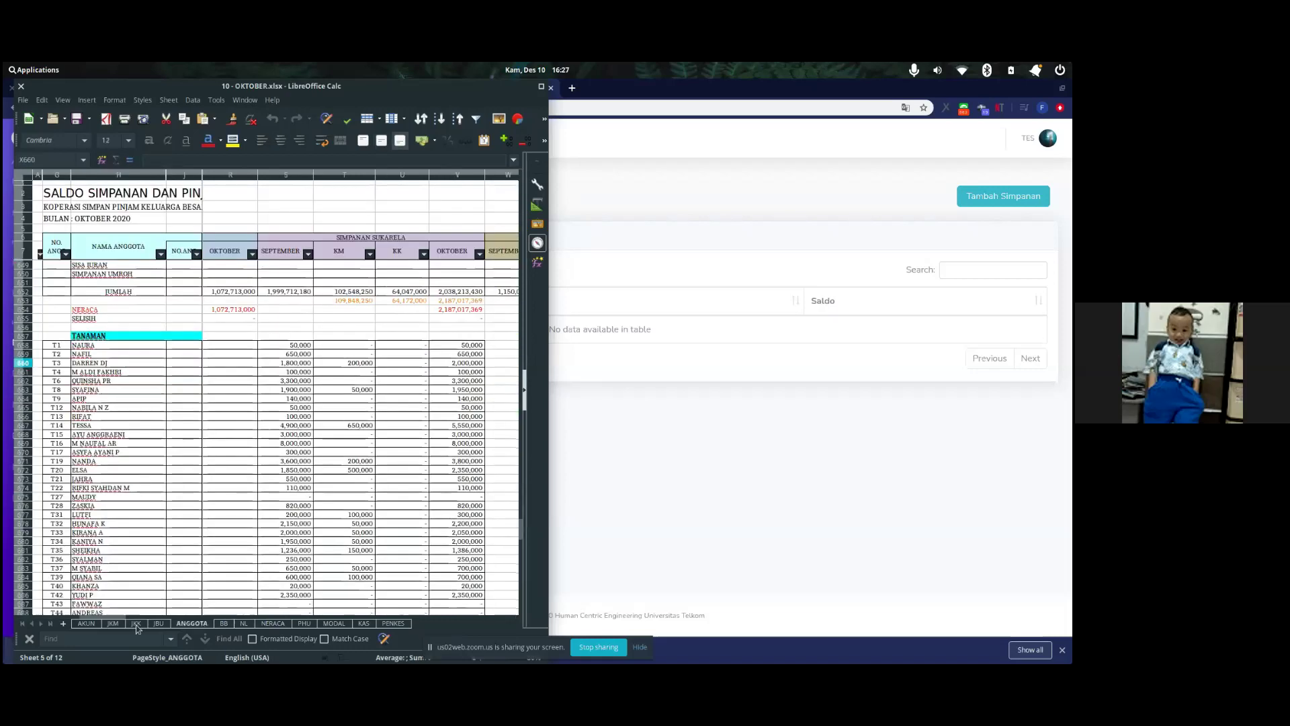
click(137, 625)
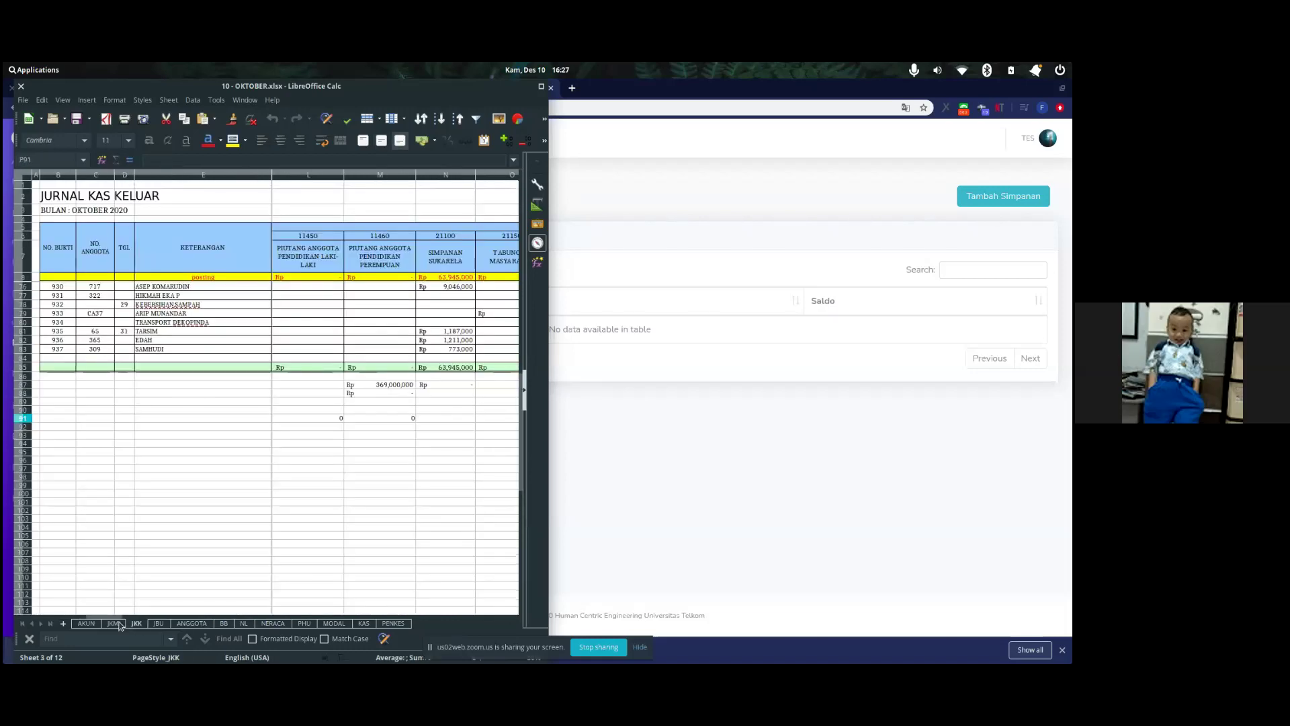
click(116, 624)
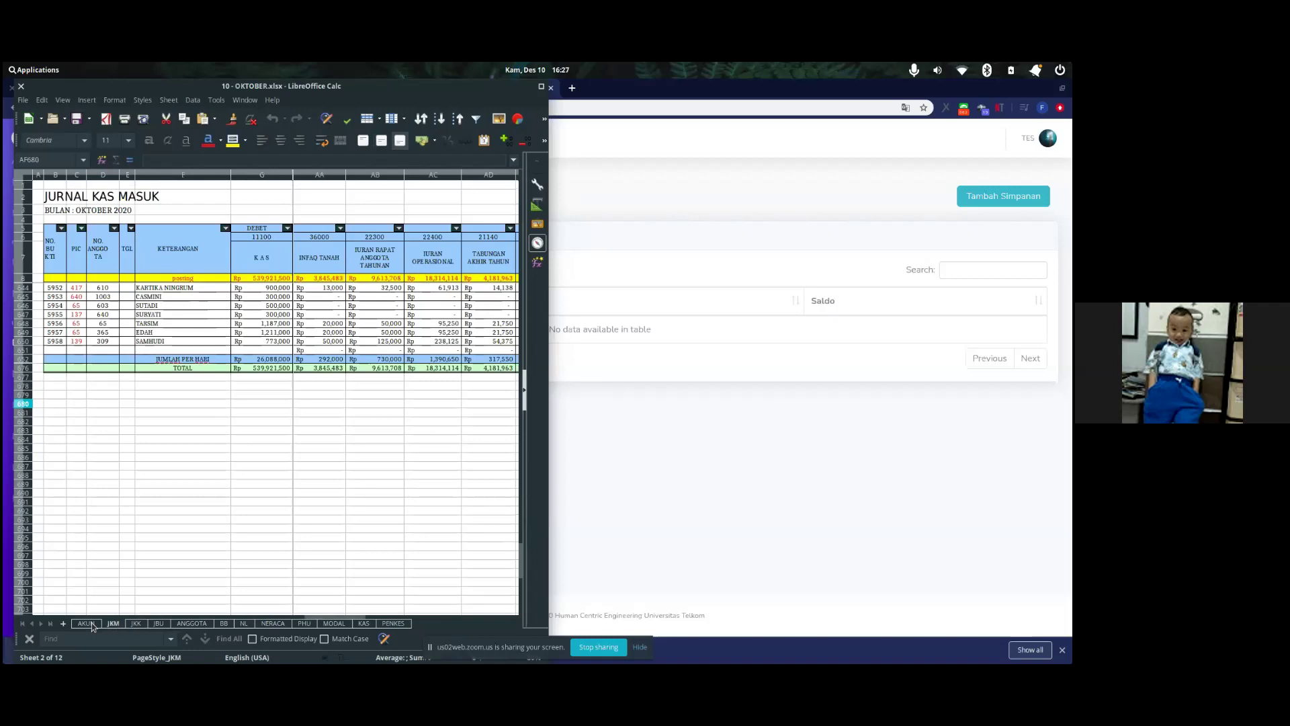
click(88, 624)
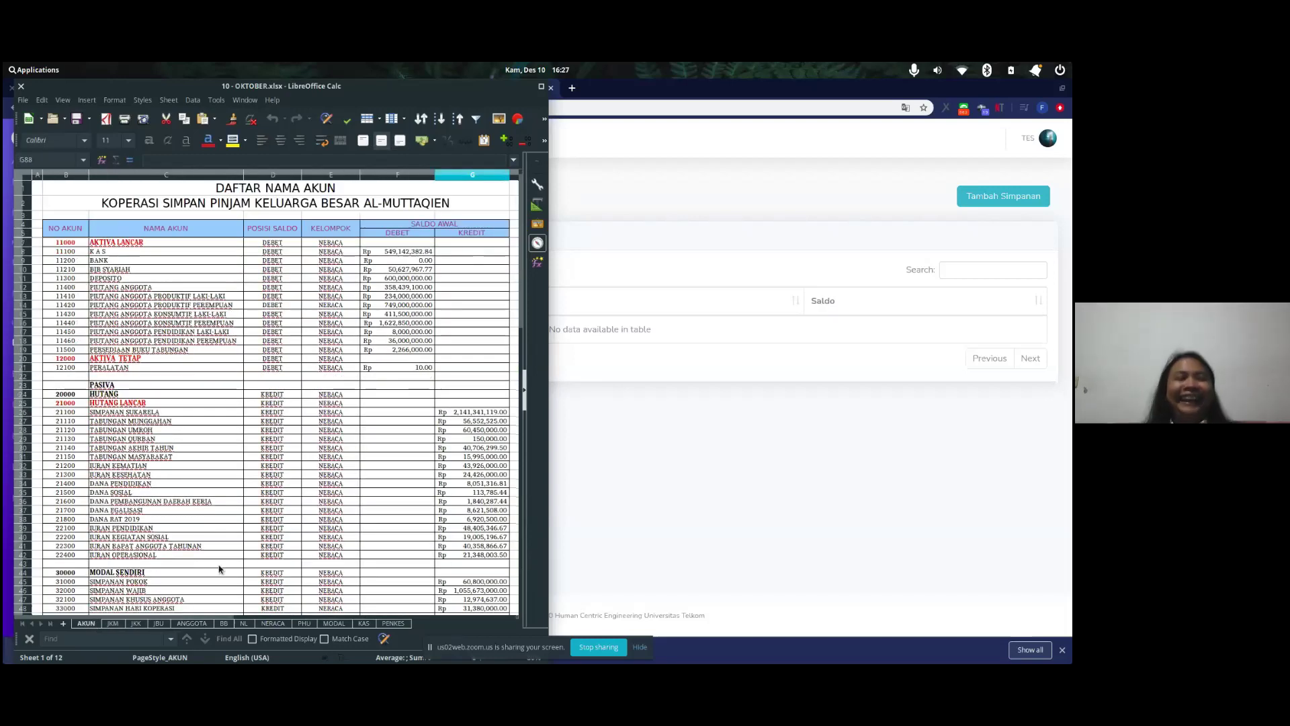
scroll(219, 569, down, 7)
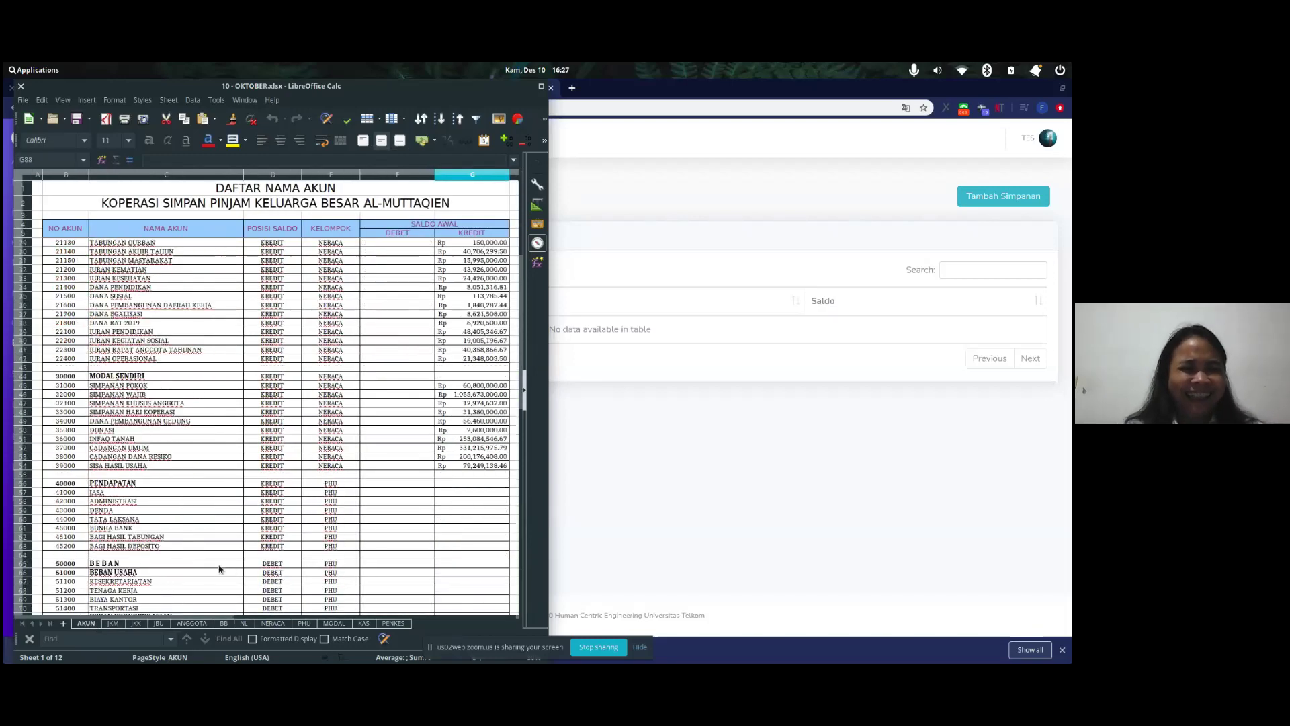
scroll(219, 569, down, 6)
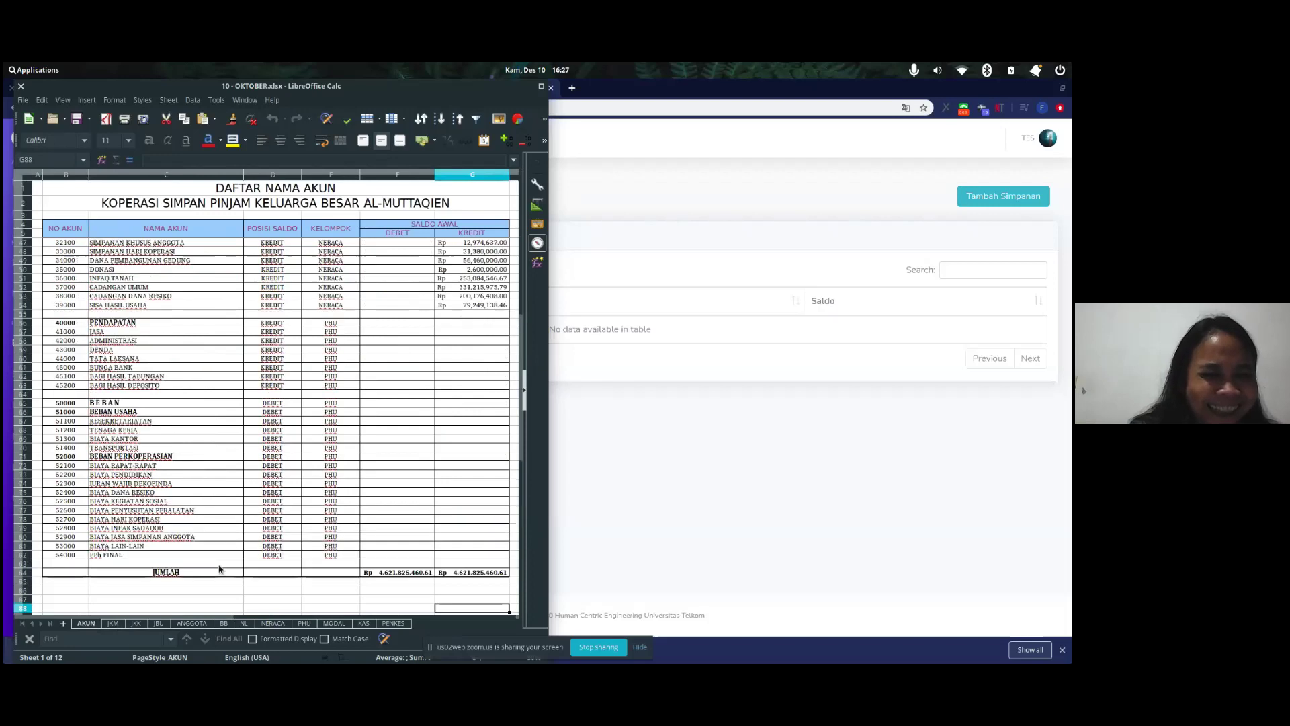
scroll(219, 569, up, 14)
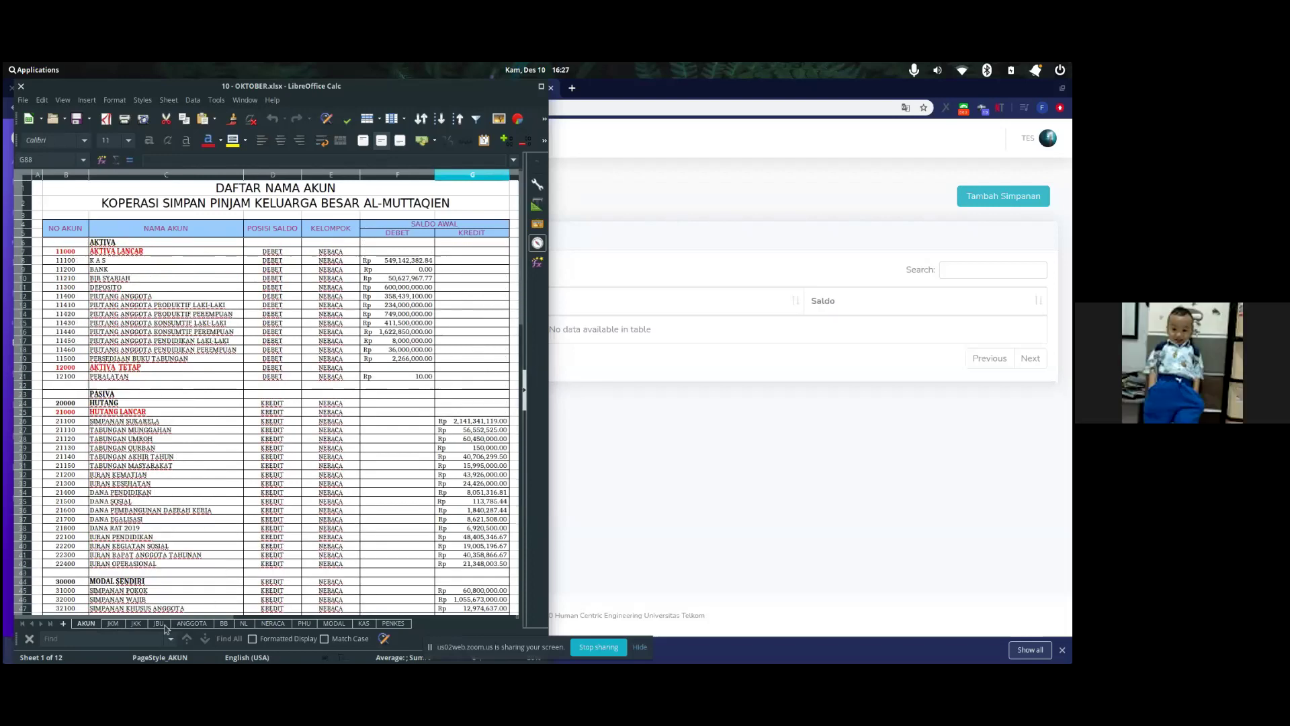
click(160, 623)
click(191, 623)
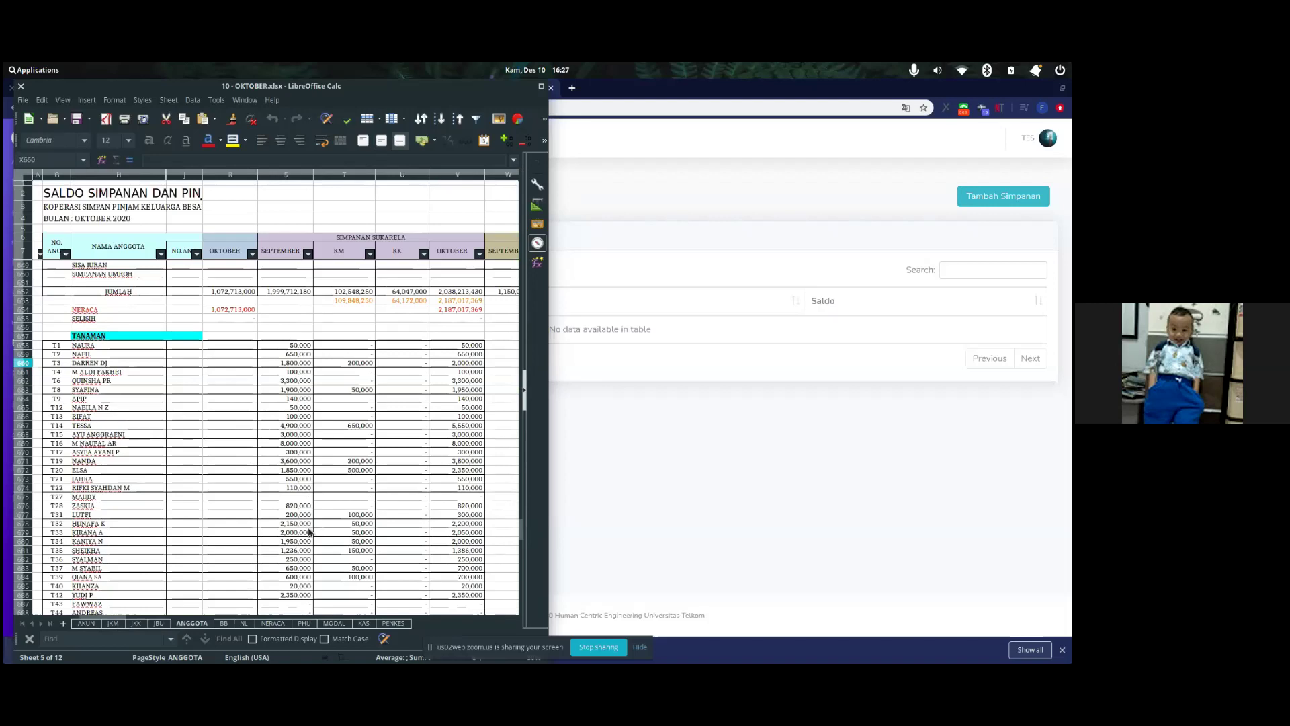
- Maximize the Calc window and scroll through the ANGGOTA member rows and savings columns
scroll(309, 531, up, 1)
scroll(309, 530, left, 2)
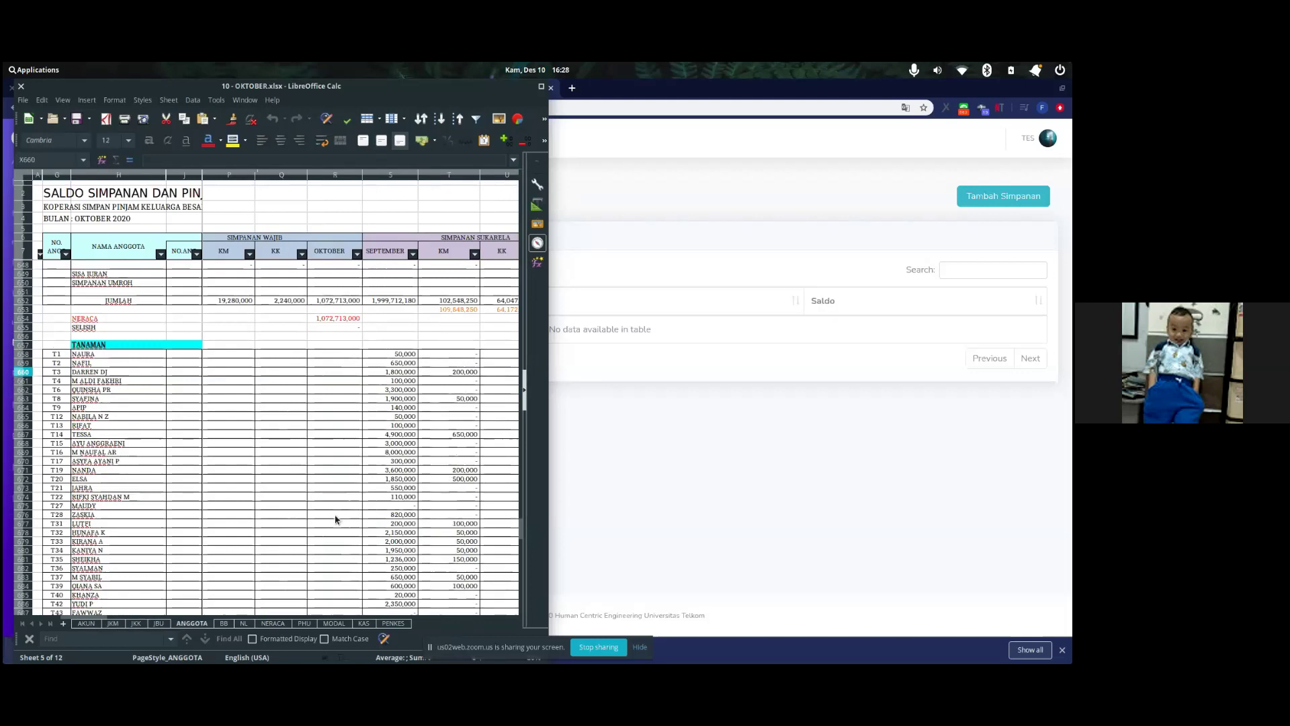
scroll(335, 519, left, 5)
scroll(335, 520, up, 20)
scroll(335, 519, up, 20)
scroll(336, 519, up, 3)
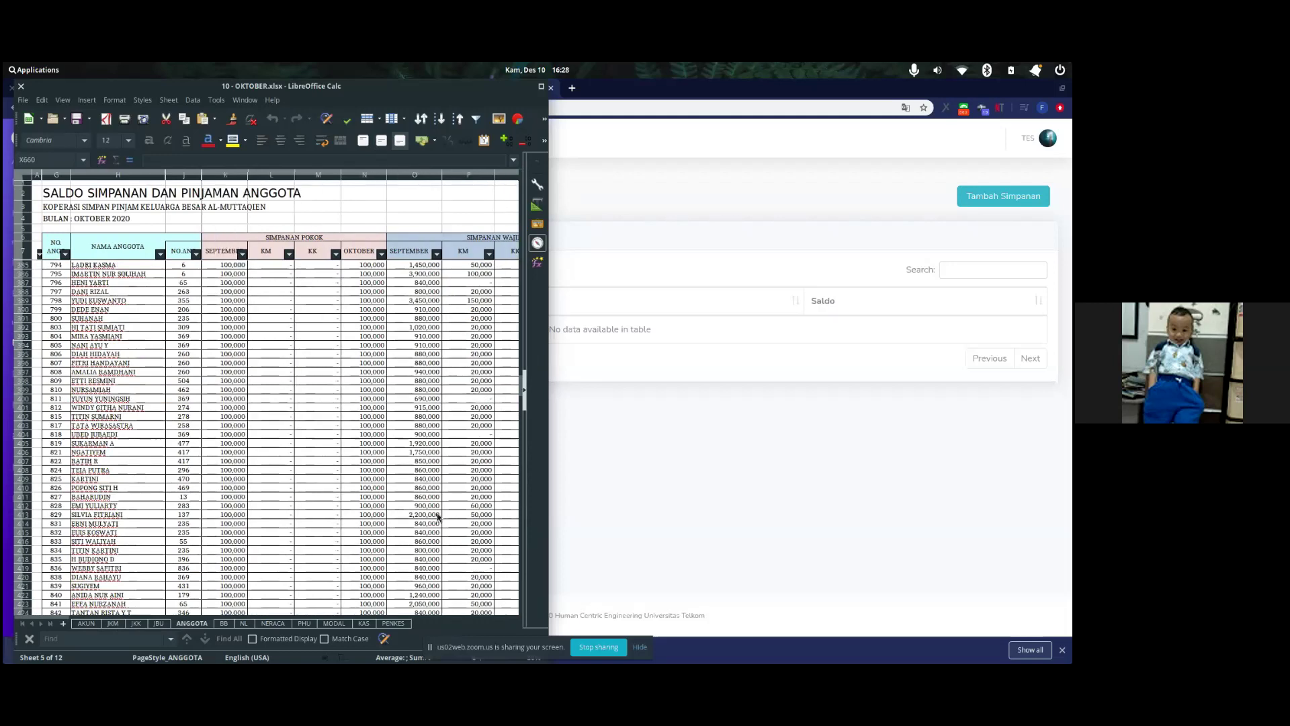
key(super+Up)
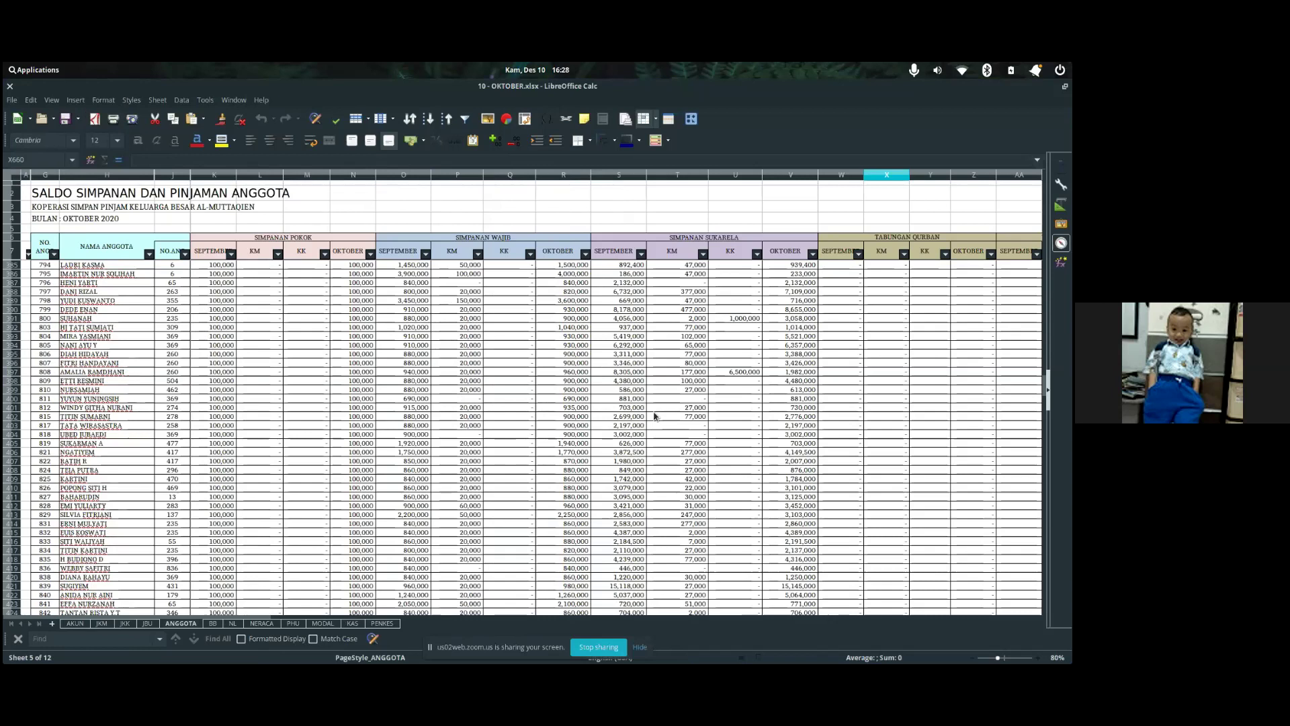
scroll(655, 417, up, 13)
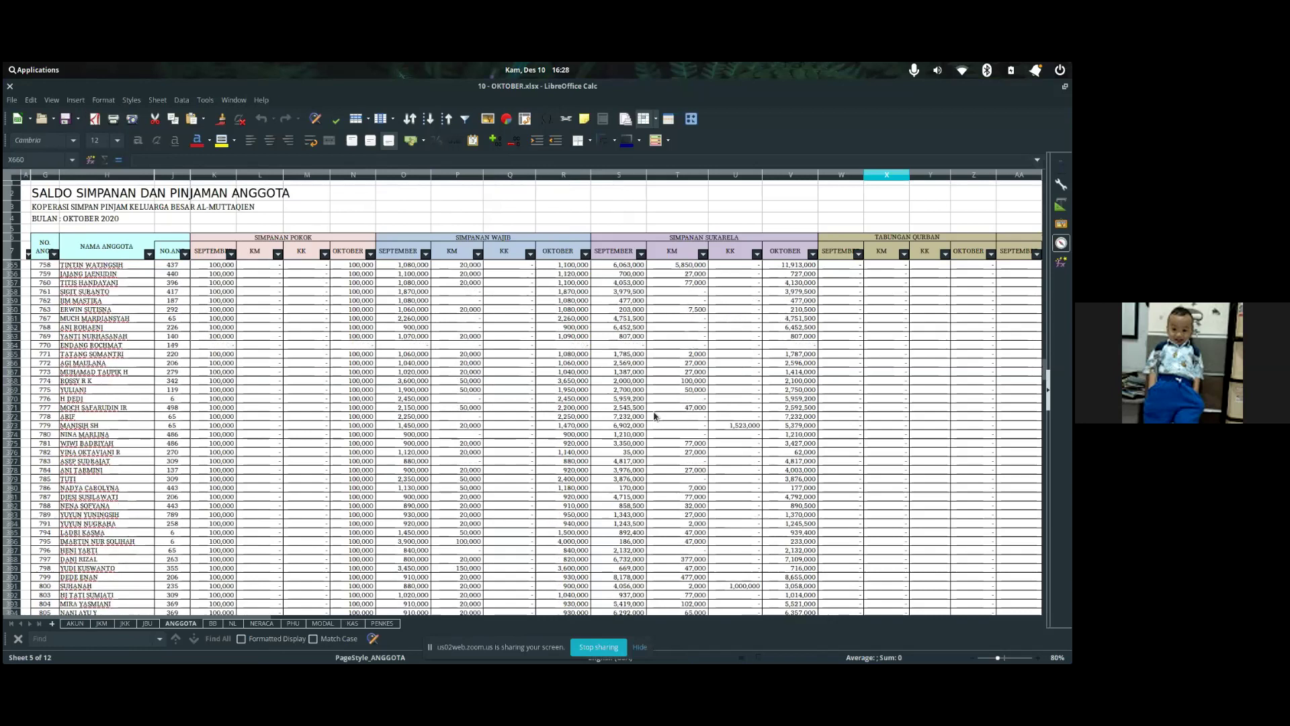
scroll(784, 346, right, 10)
scroll(785, 346, up, 12)
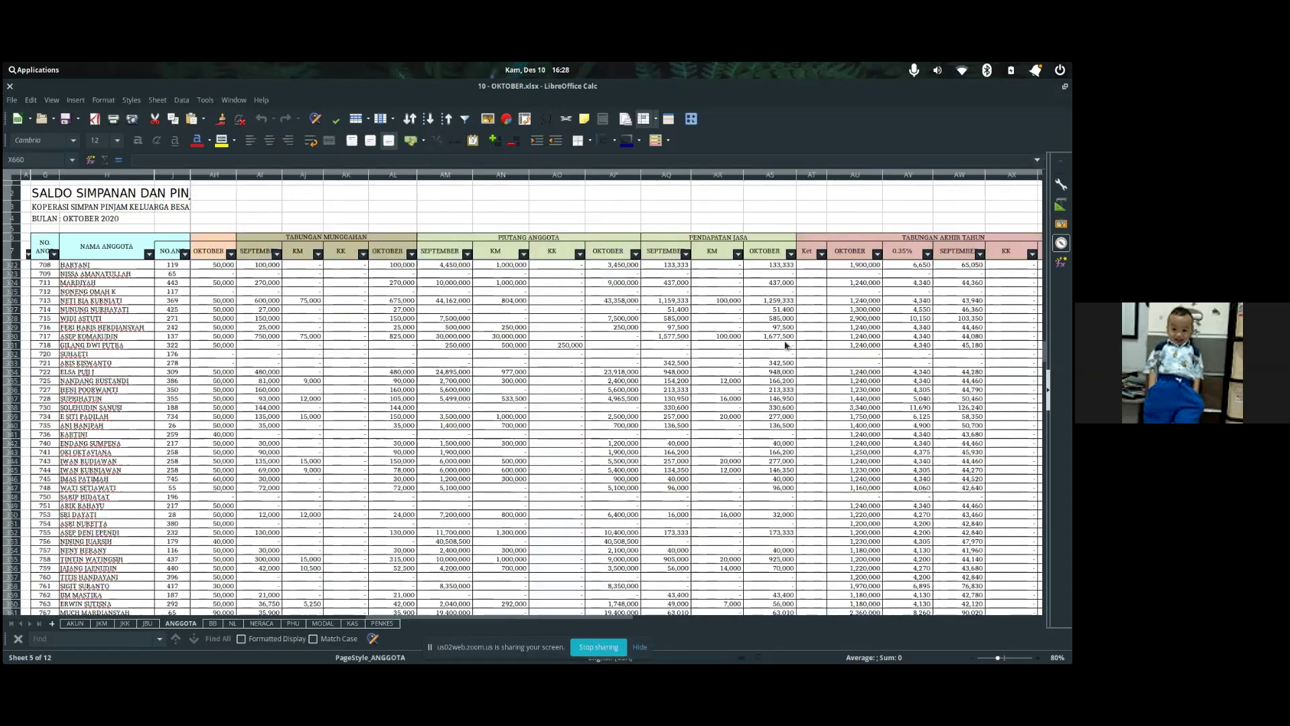
scroll(785, 347, left, 5)
scroll(785, 346, up, 1)
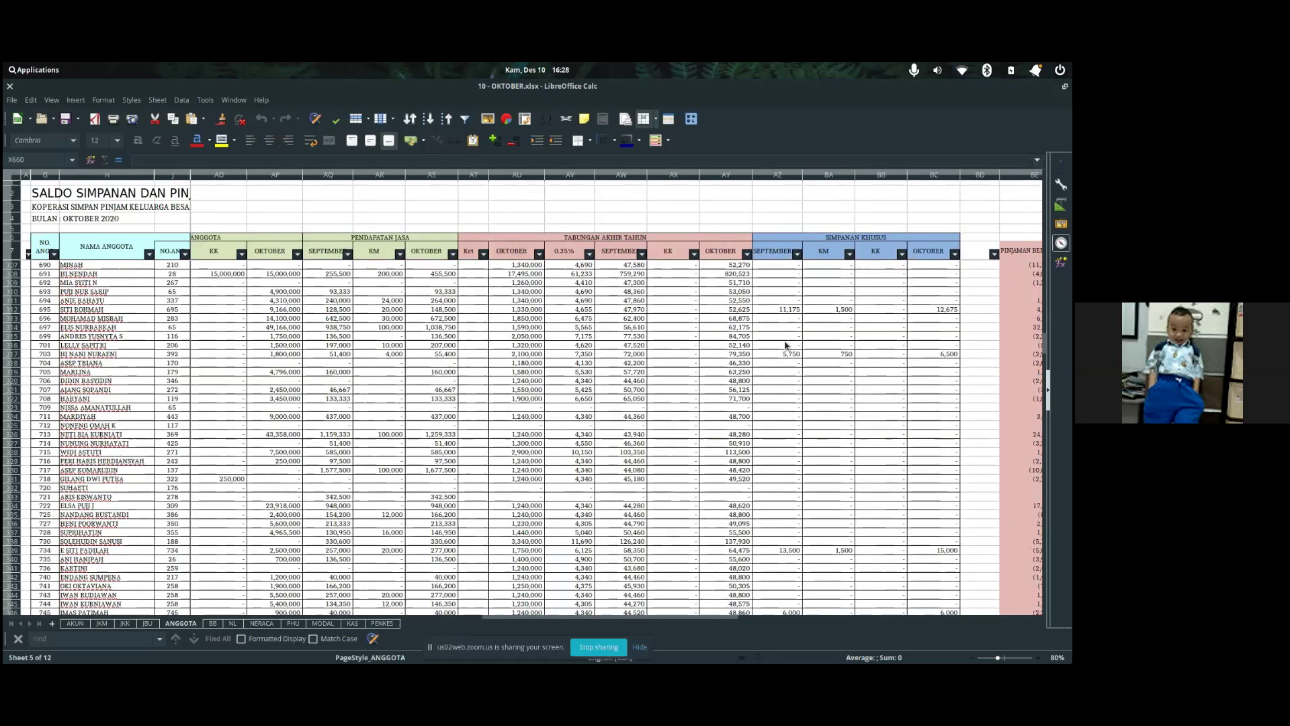
scroll(785, 346, right, 2)
scroll(785, 346, up, 1)
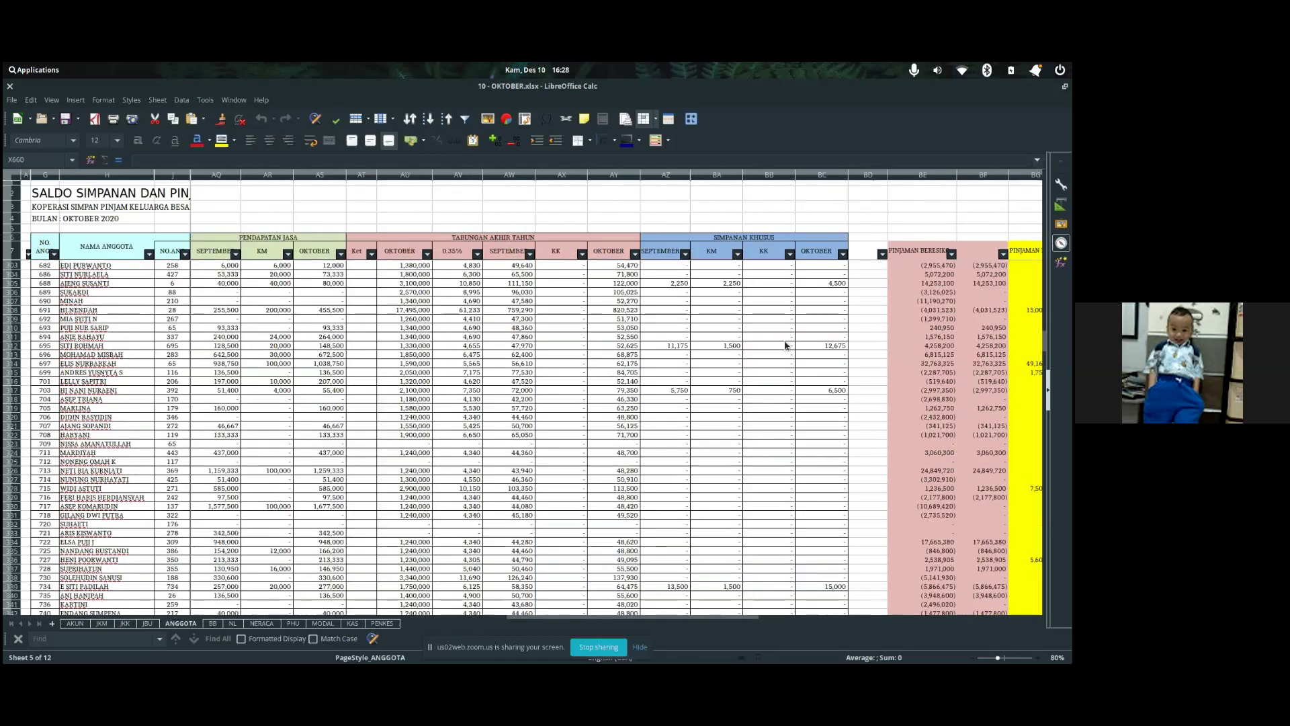
scroll(785, 346, left, 1)
scroll(784, 346, up, 1)
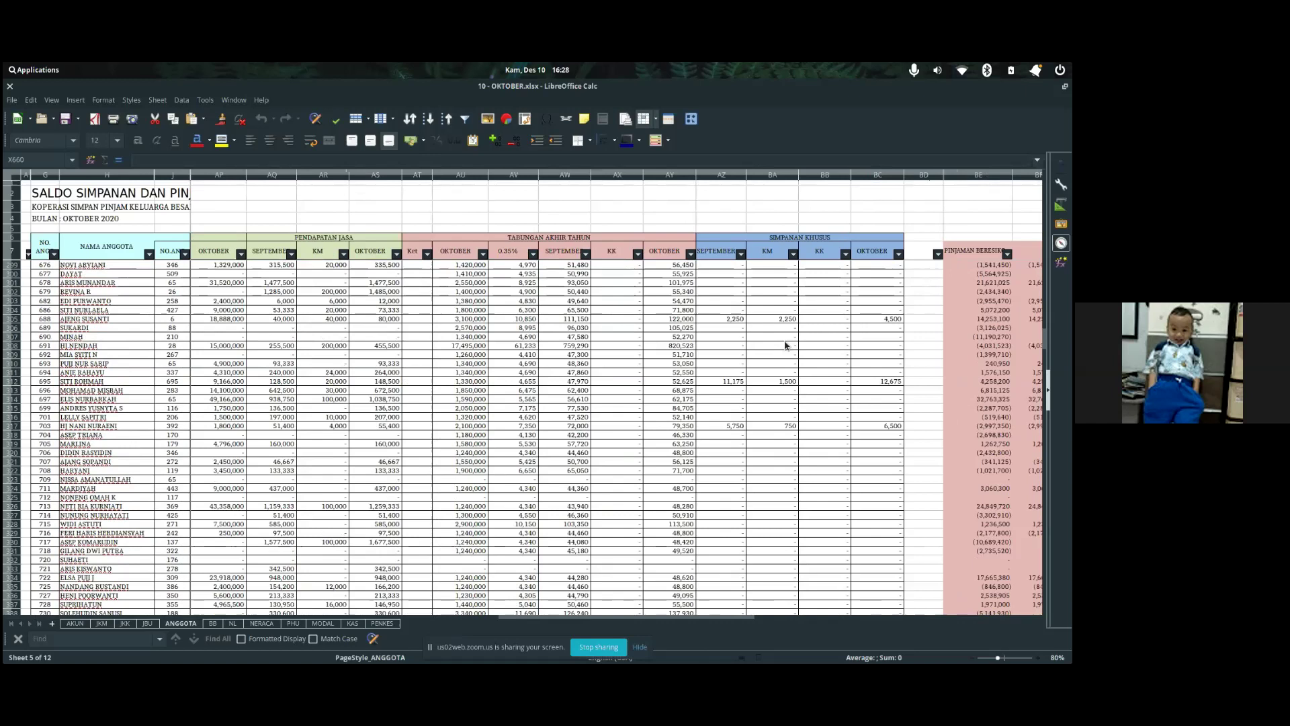
scroll(785, 346, right, 4)
scroll(785, 346, up, 3)
scroll(785, 346, left, 2)
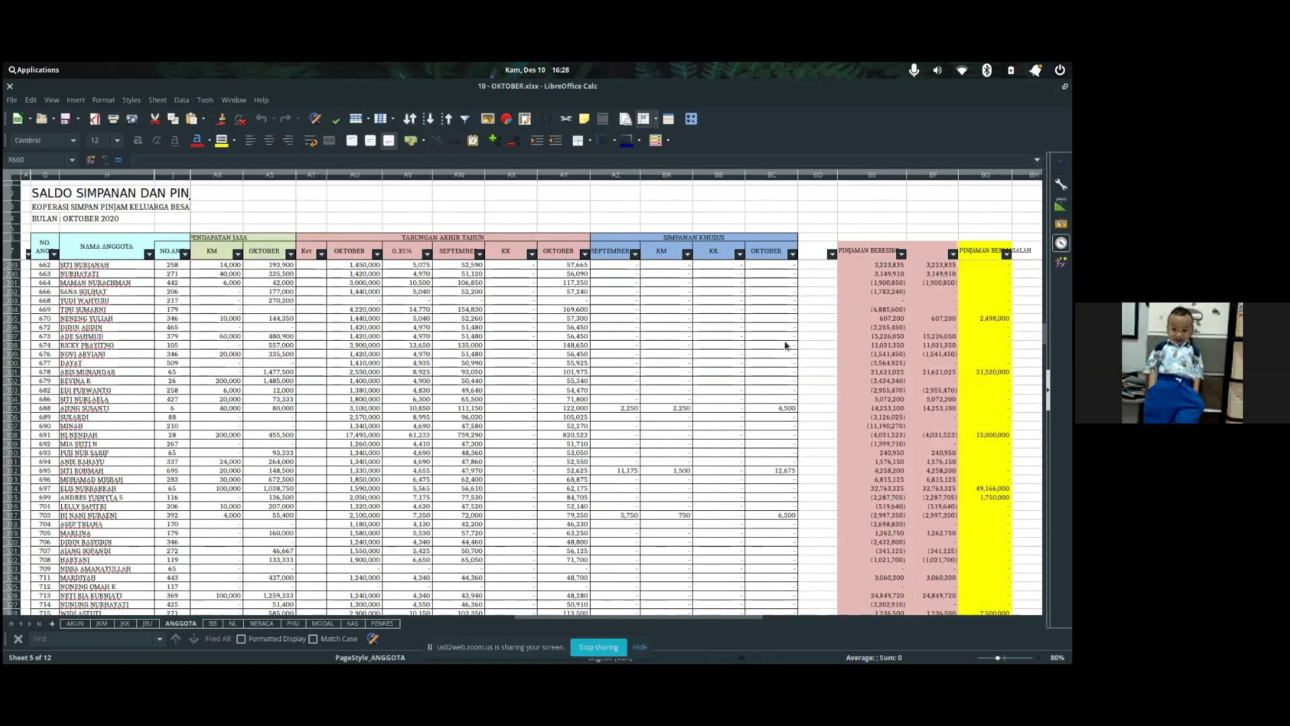
scroll(785, 346, left, 10)
scroll(785, 346, up, 13)
scroll(785, 346, up, 9)
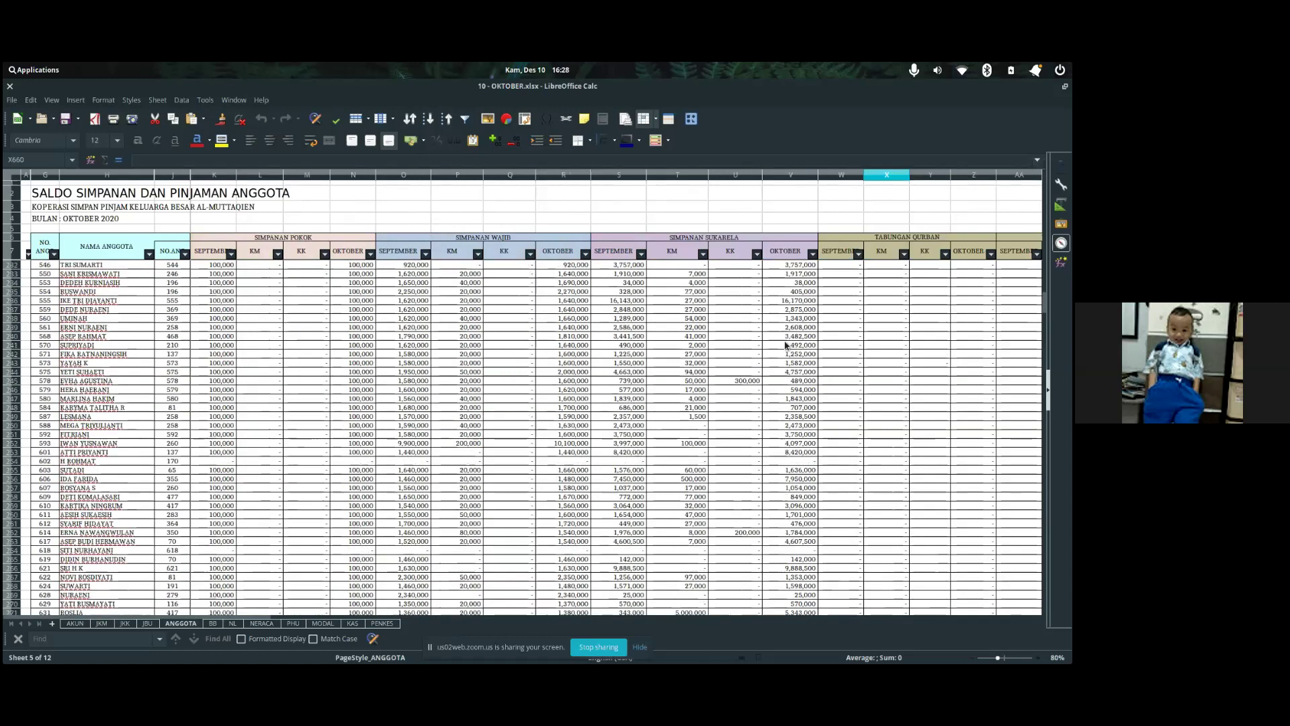
scroll(785, 346, up, 20)
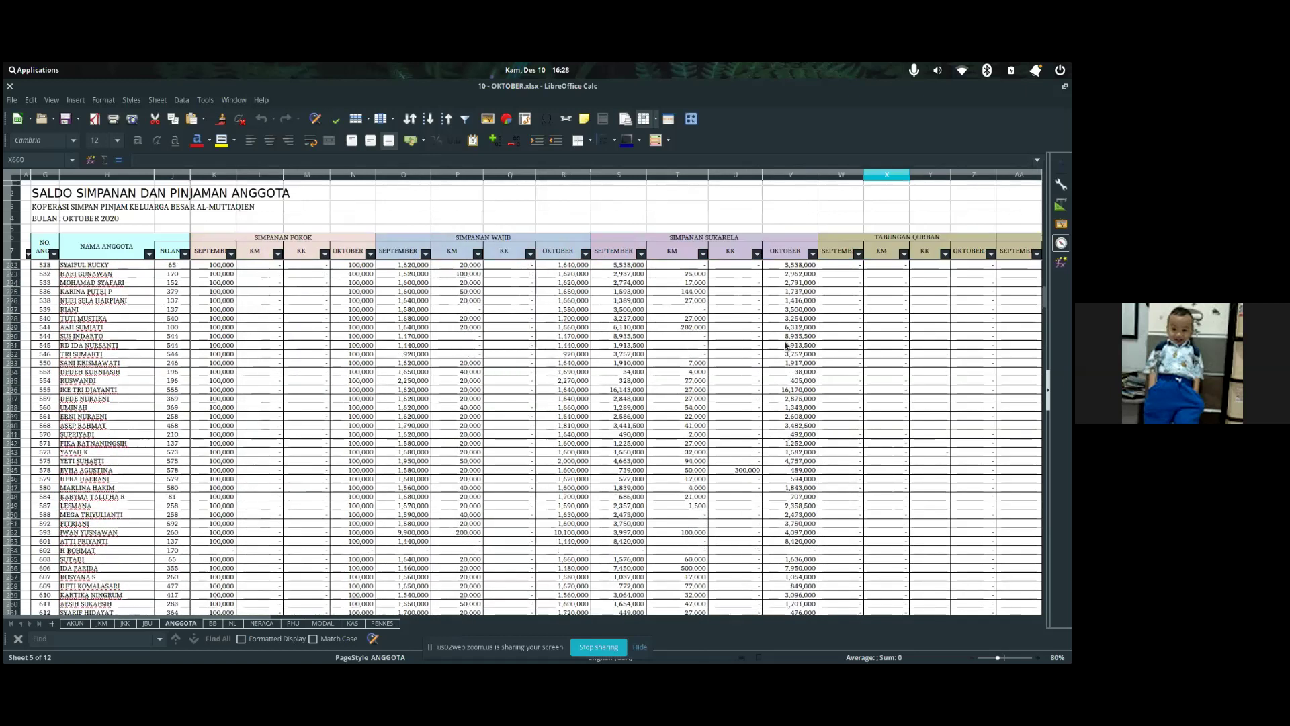
scroll(785, 346, up, 11)
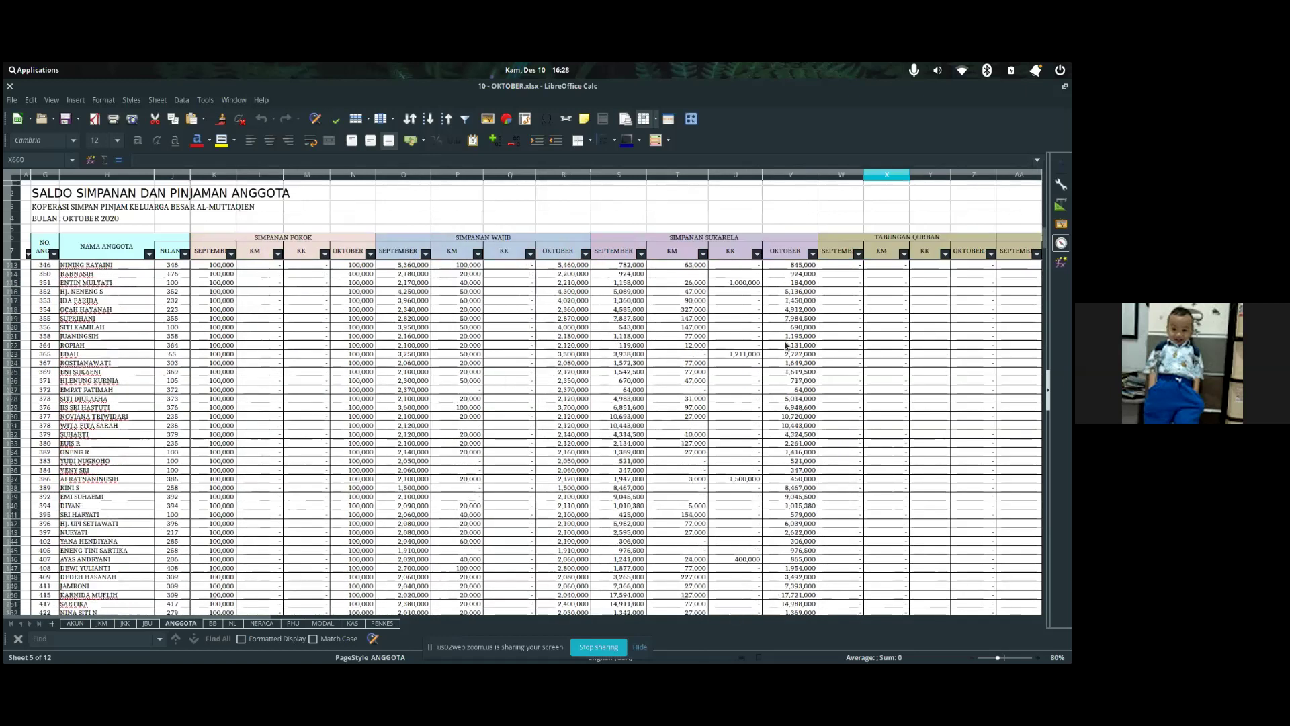
scroll(709, 327, up, 20)
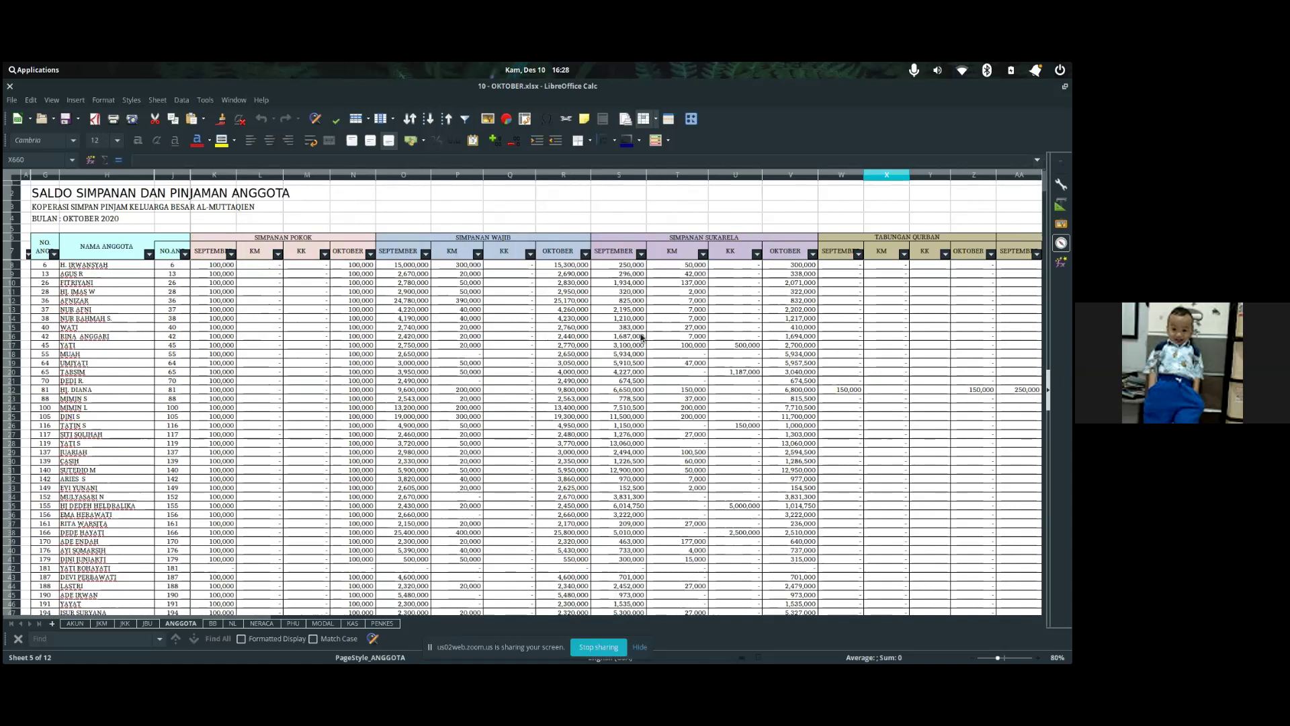
scroll(640, 337, down, 1)
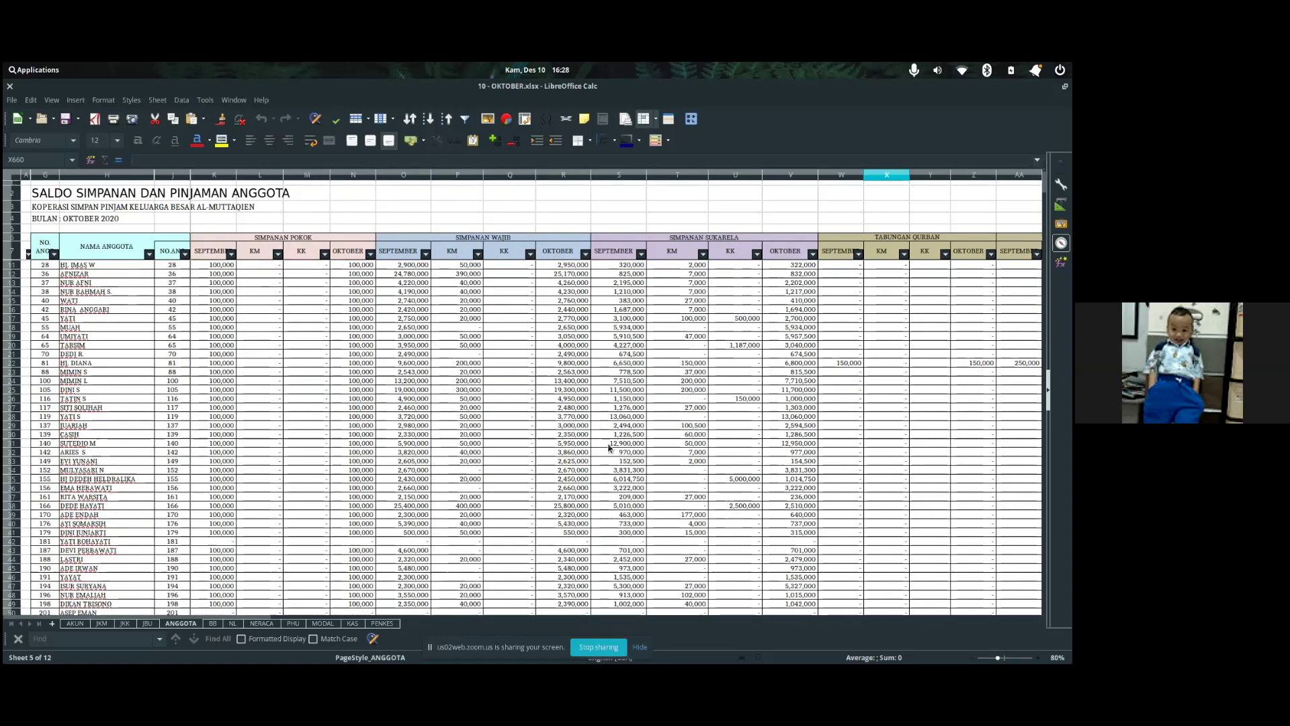
key(alt+Tab)
key(alt+Tab)
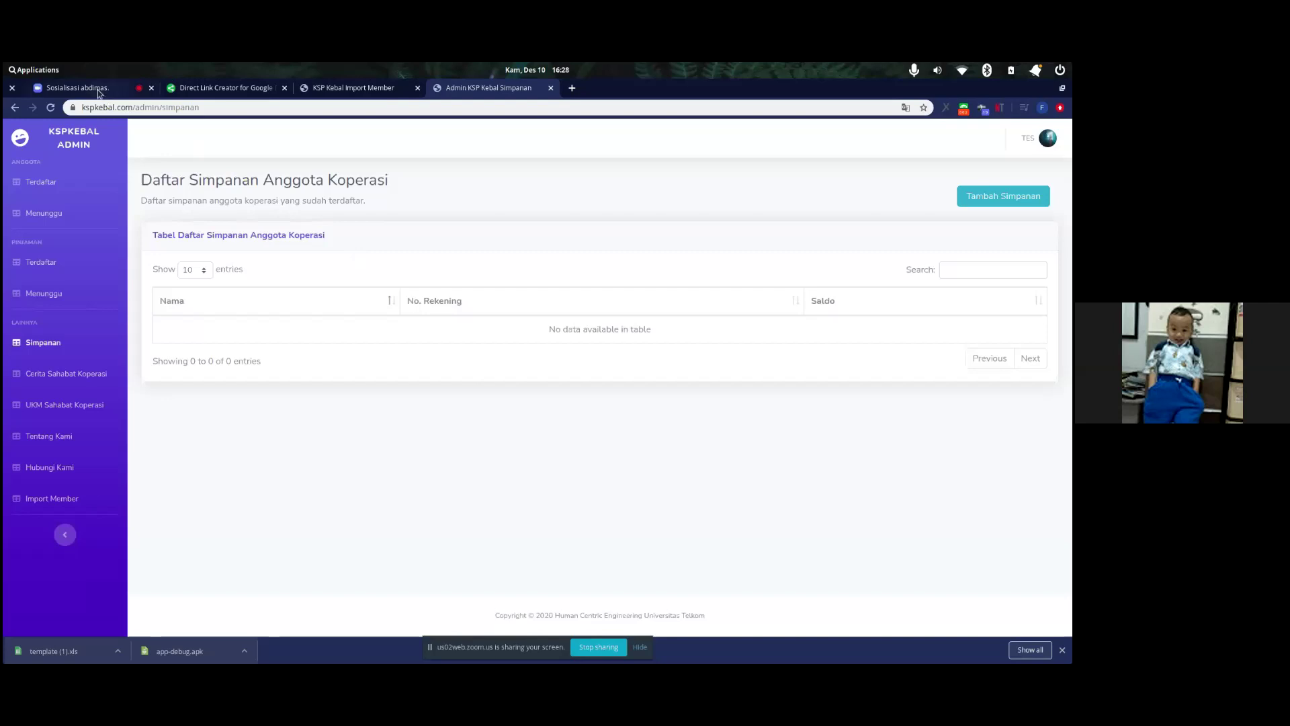
click(77, 87)
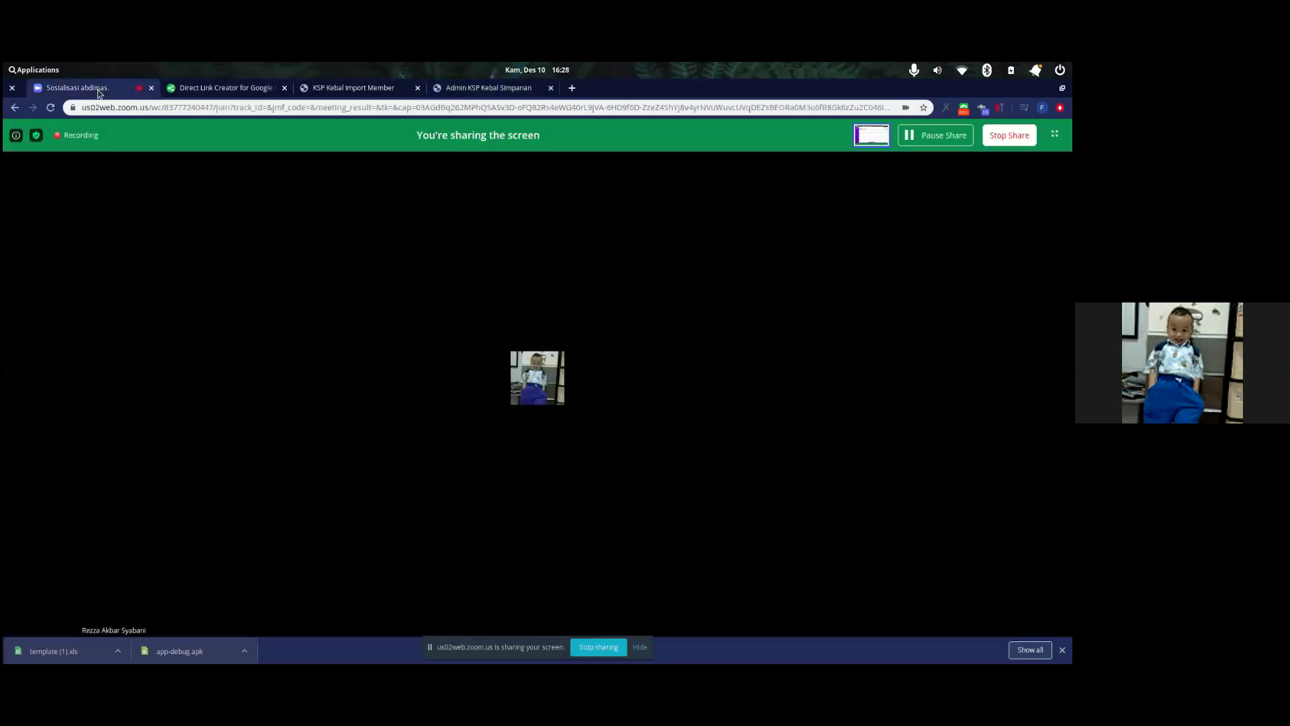
click(508, 89)
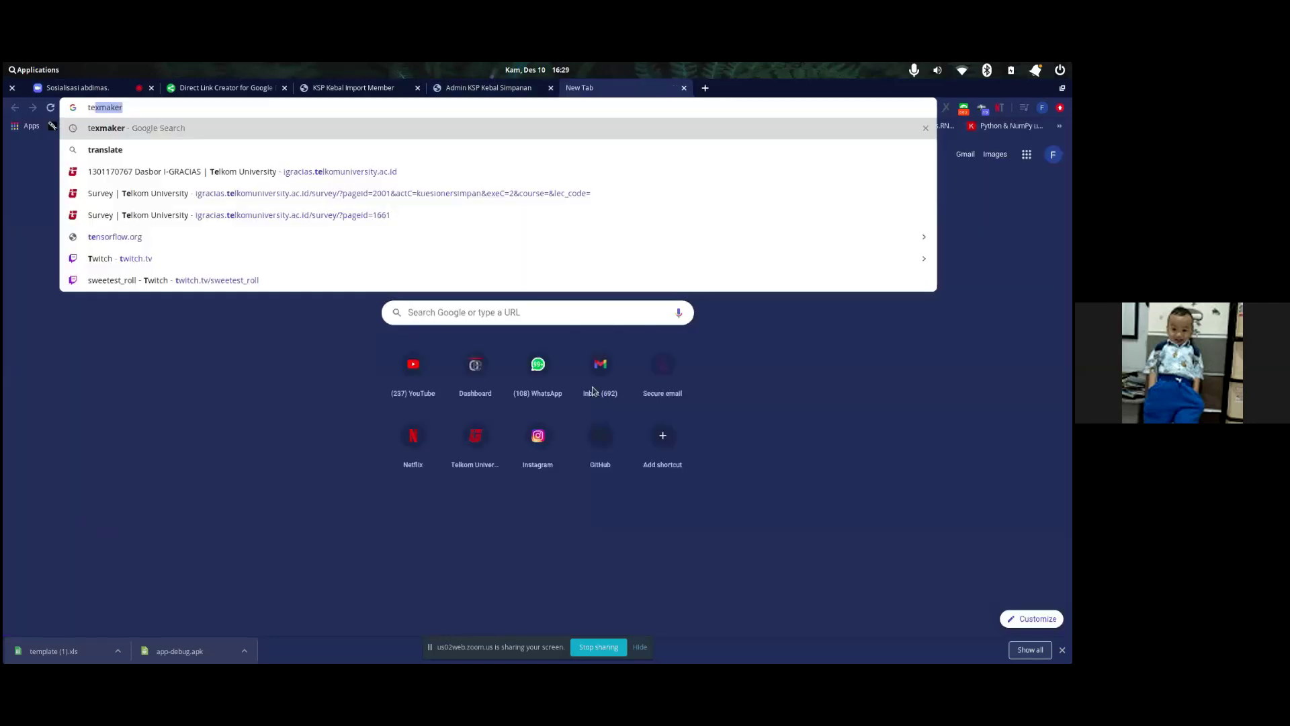
key(Return)
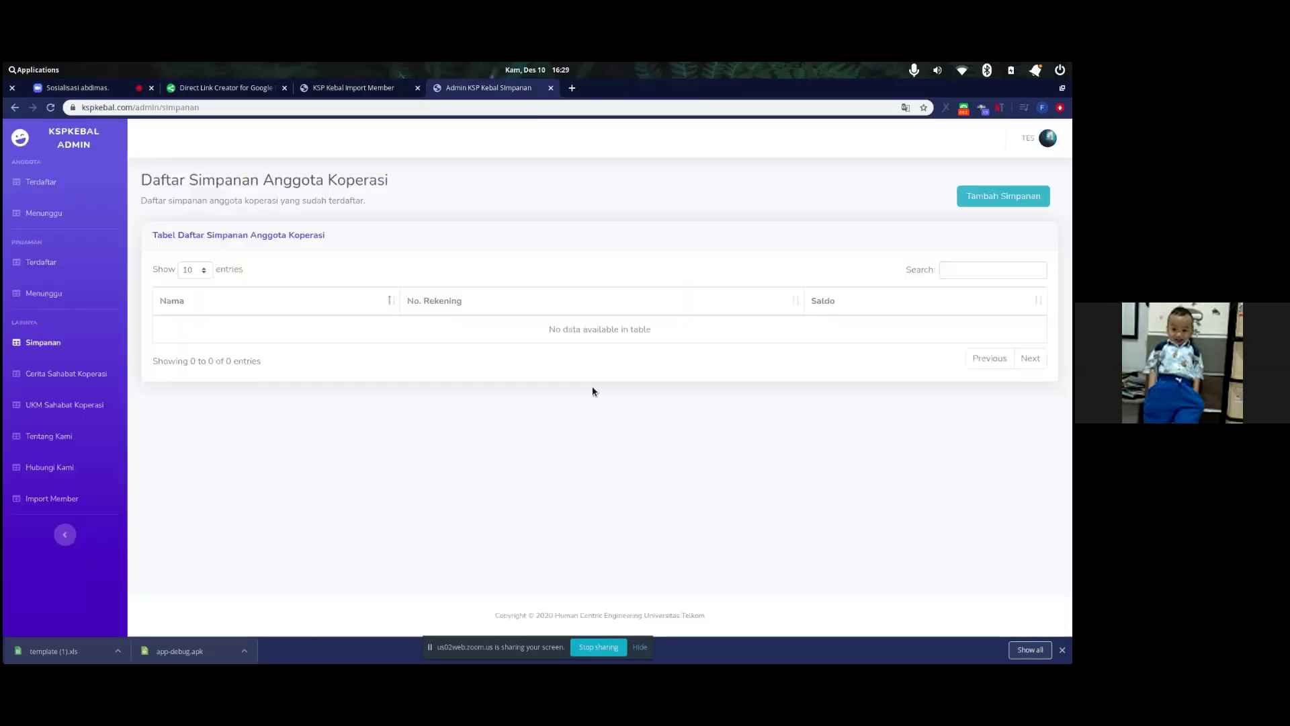
key(alt+Tab)
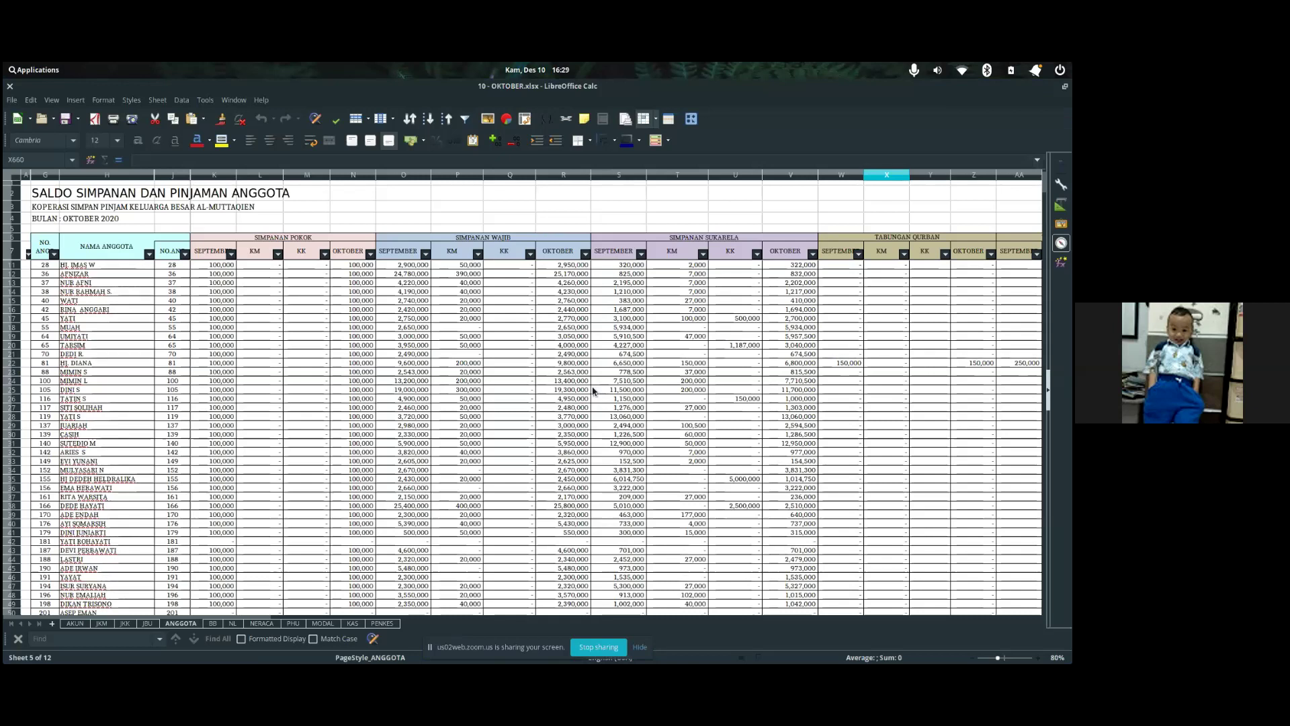
scroll(593, 390, up, 1)
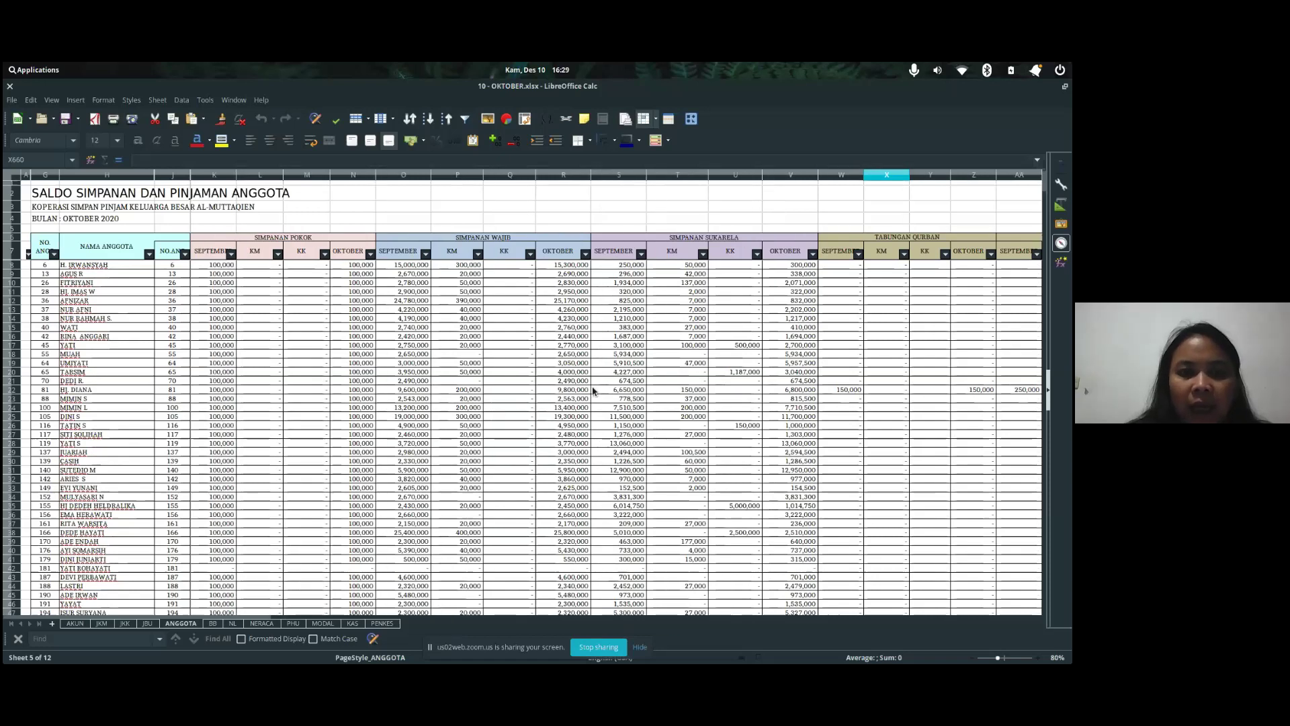
scroll(592, 390, right, 1)
scroll(593, 391, down, 1)
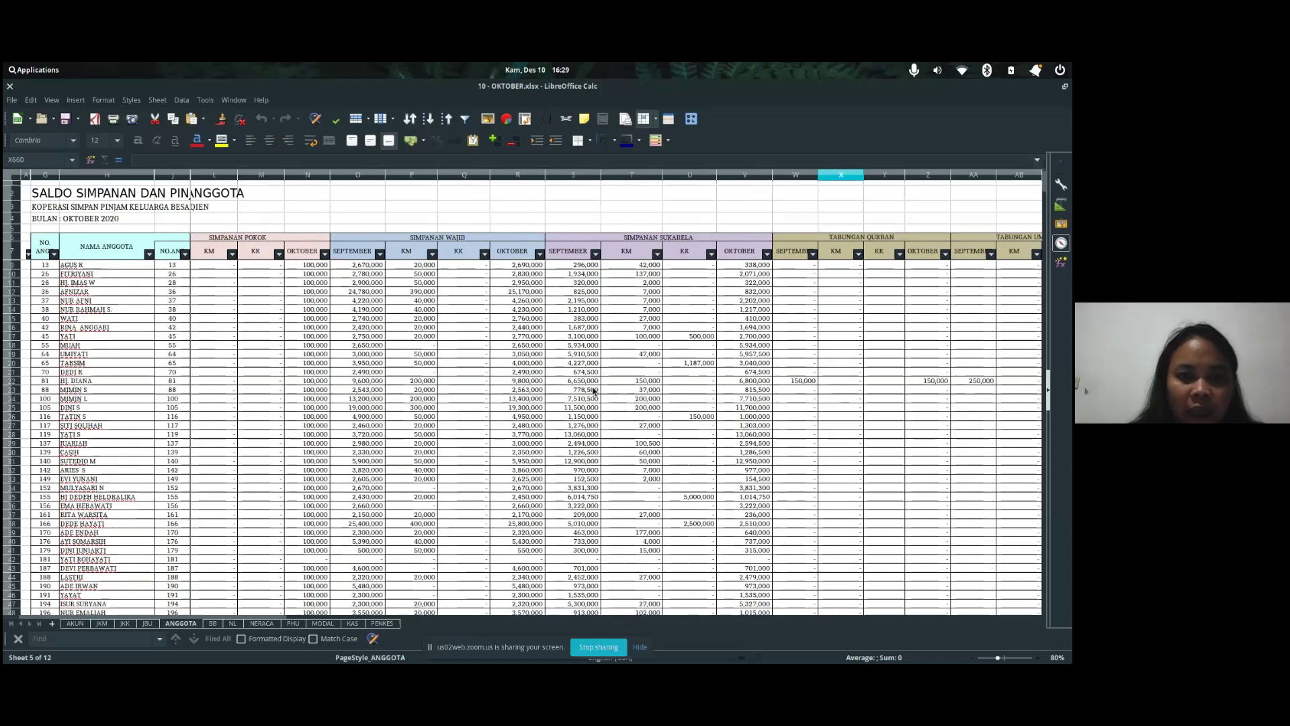
scroll(593, 390, up, 1)
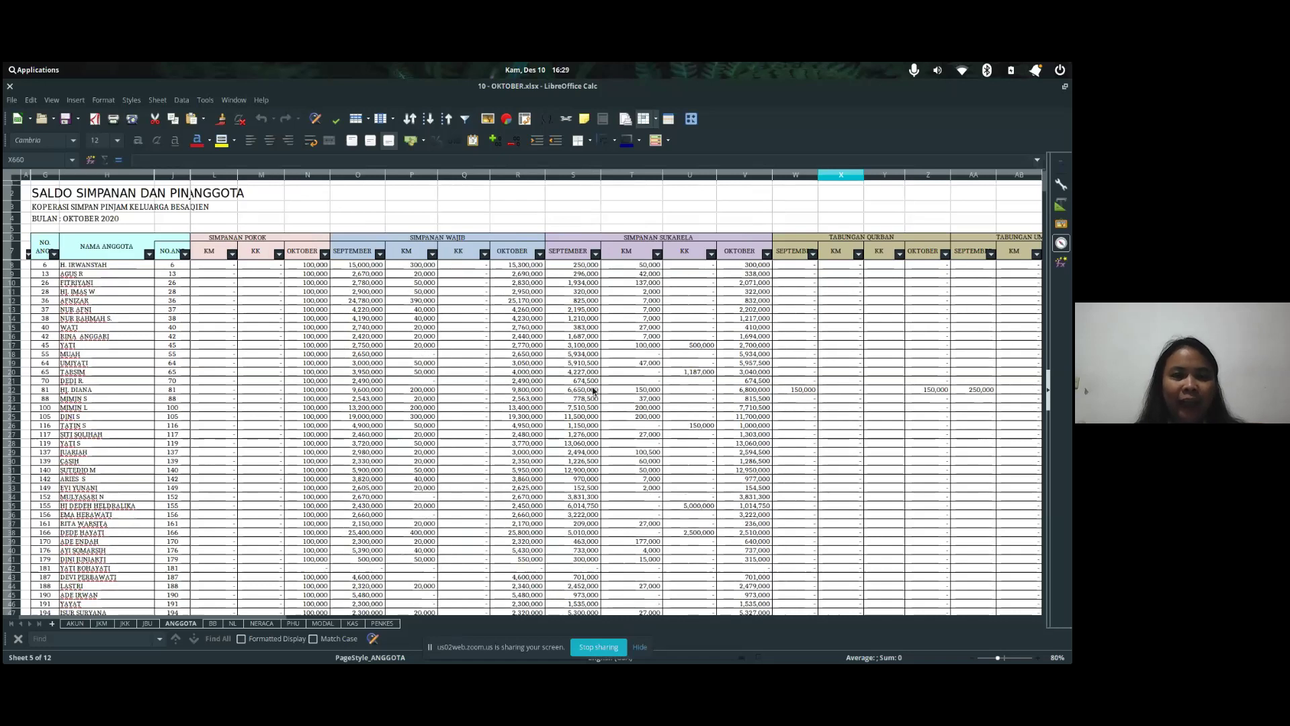
scroll(593, 390, right, 7)
scroll(592, 391, right, 1)
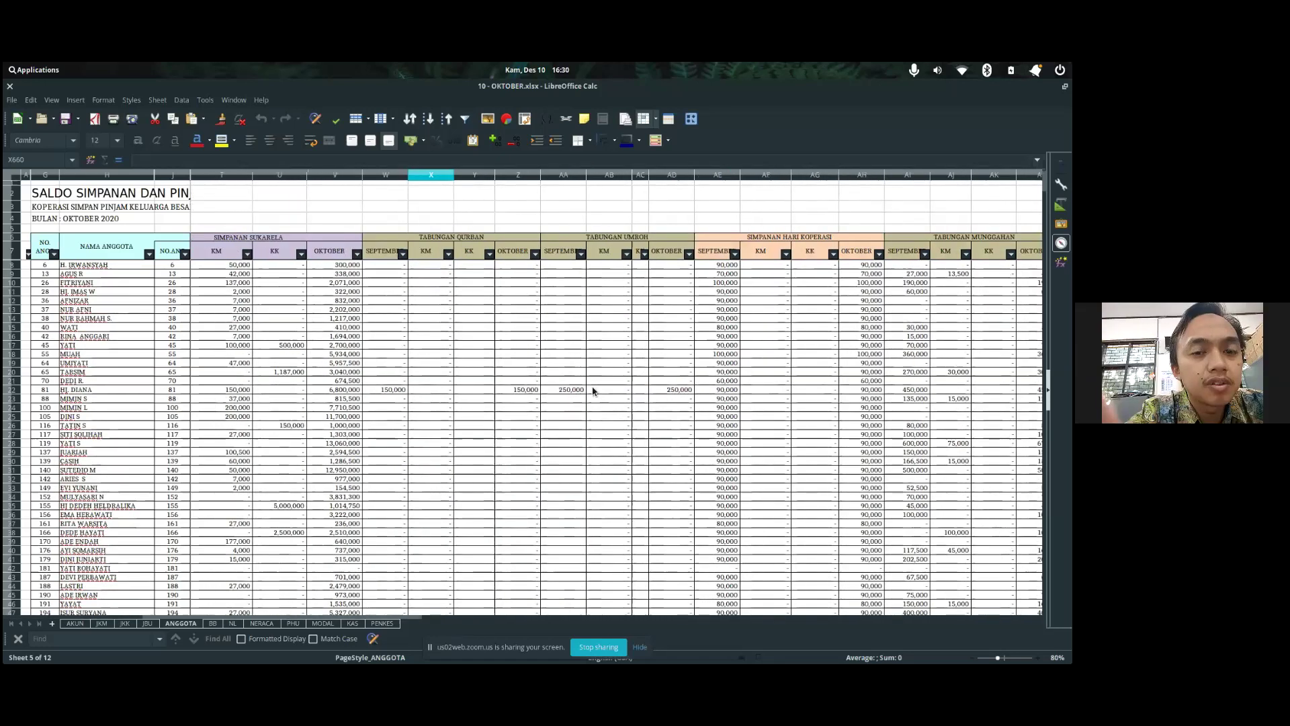
scroll(592, 390, left, 3)
scroll(593, 390, left, 6)
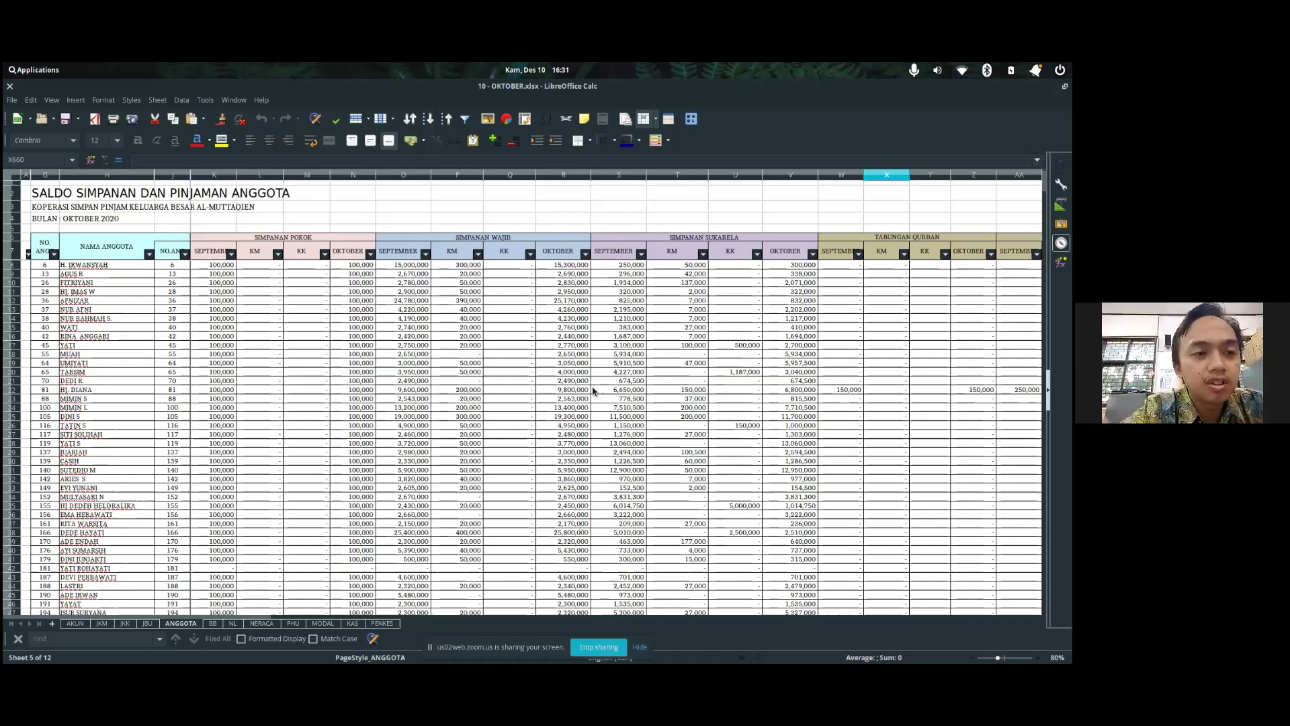
- Check the admin Simpanan page in the browser, then return to the ANGGOTA spreadsheet
key(alt+Tab)
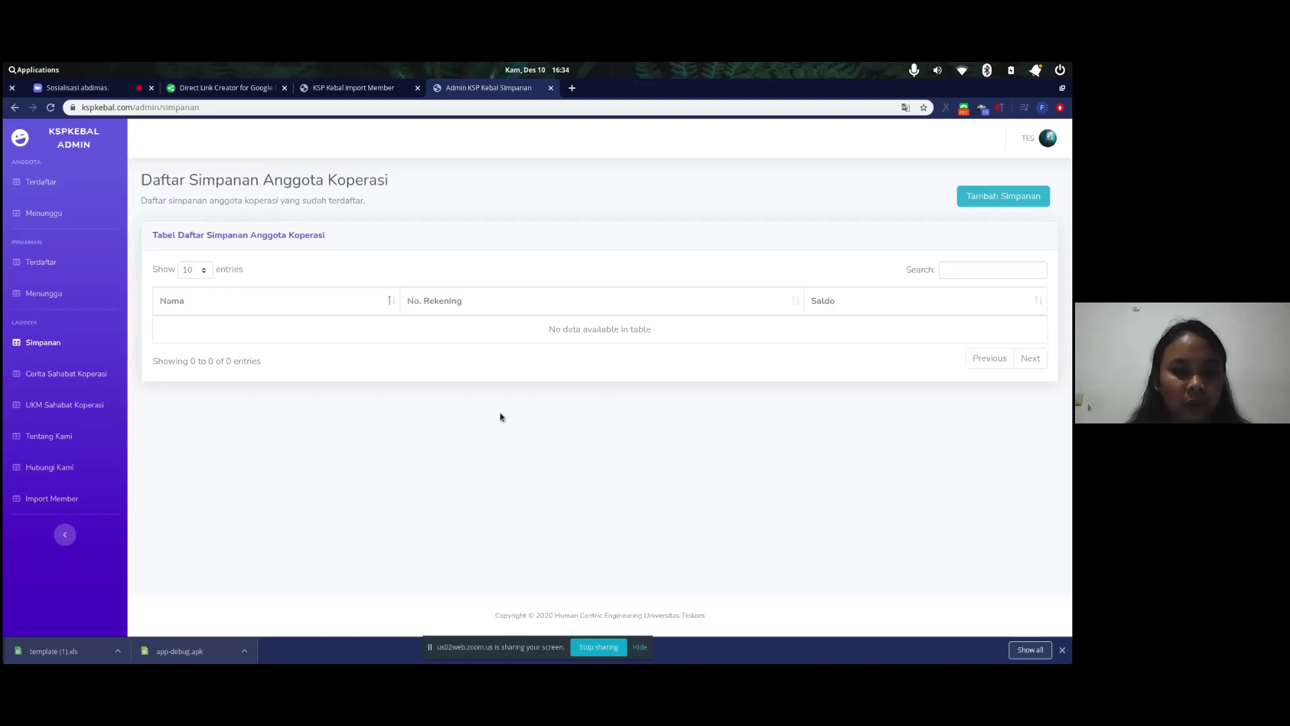
key(alt+Tab)
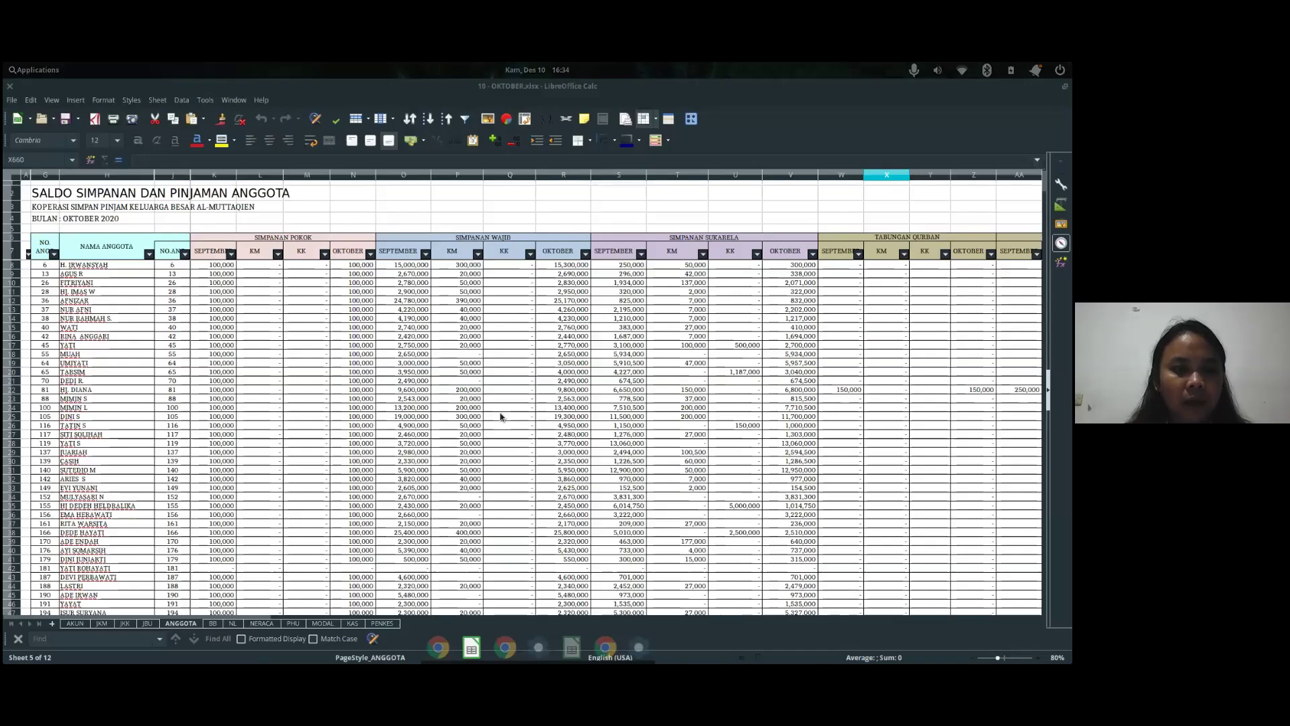
- Open Chrome on the emulated phone, select its address bar, and show Direct Link Creator
key(alt+Tab)
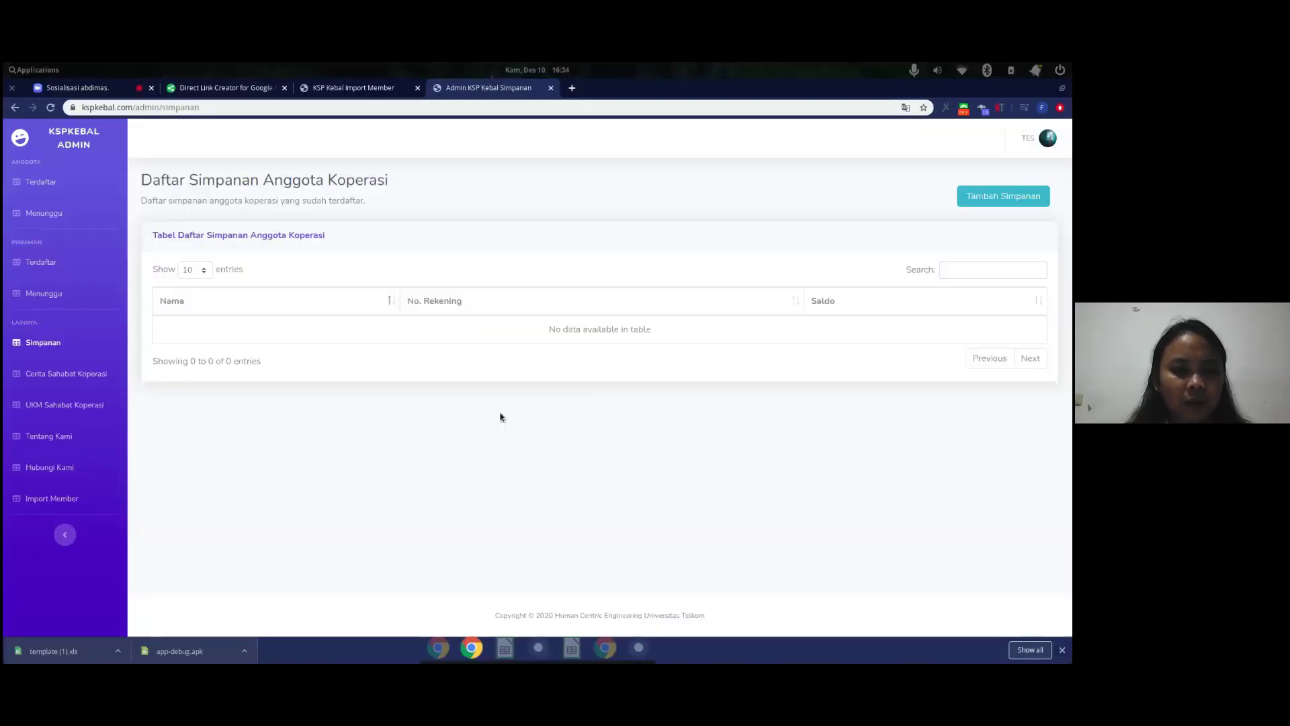
key(alt+Tab)
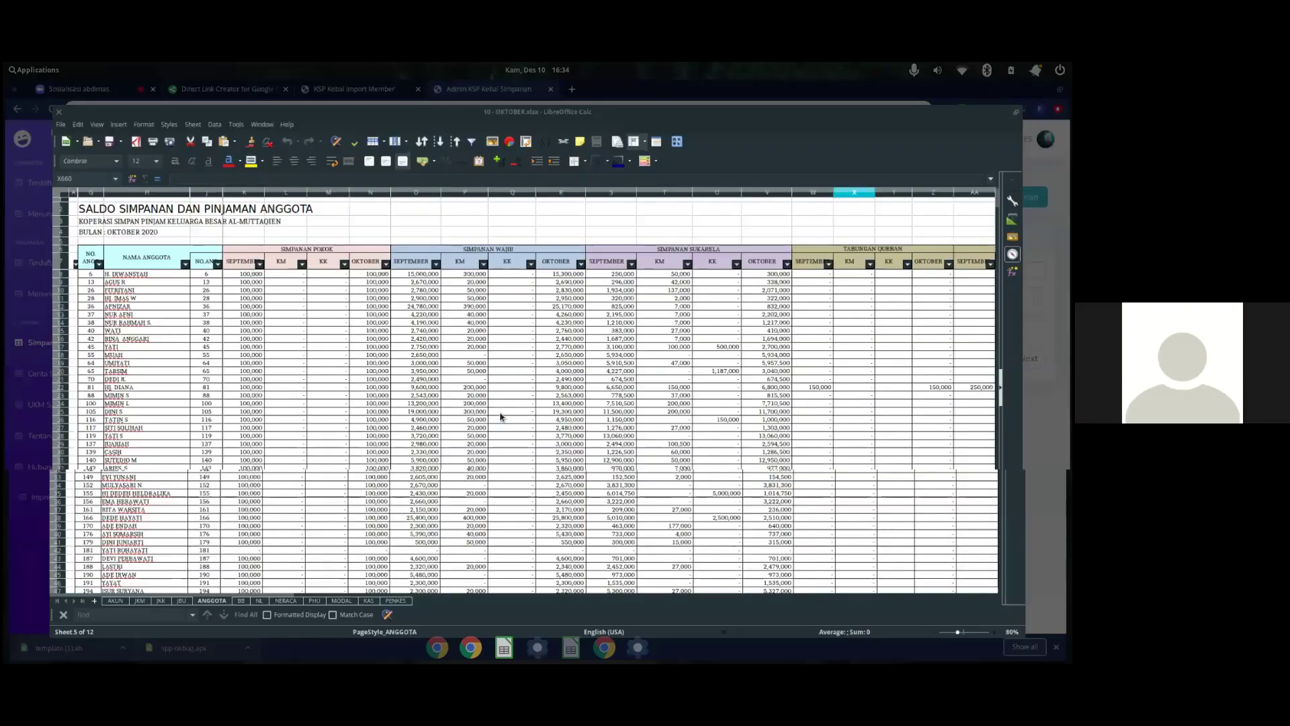
key(alt+Tab)
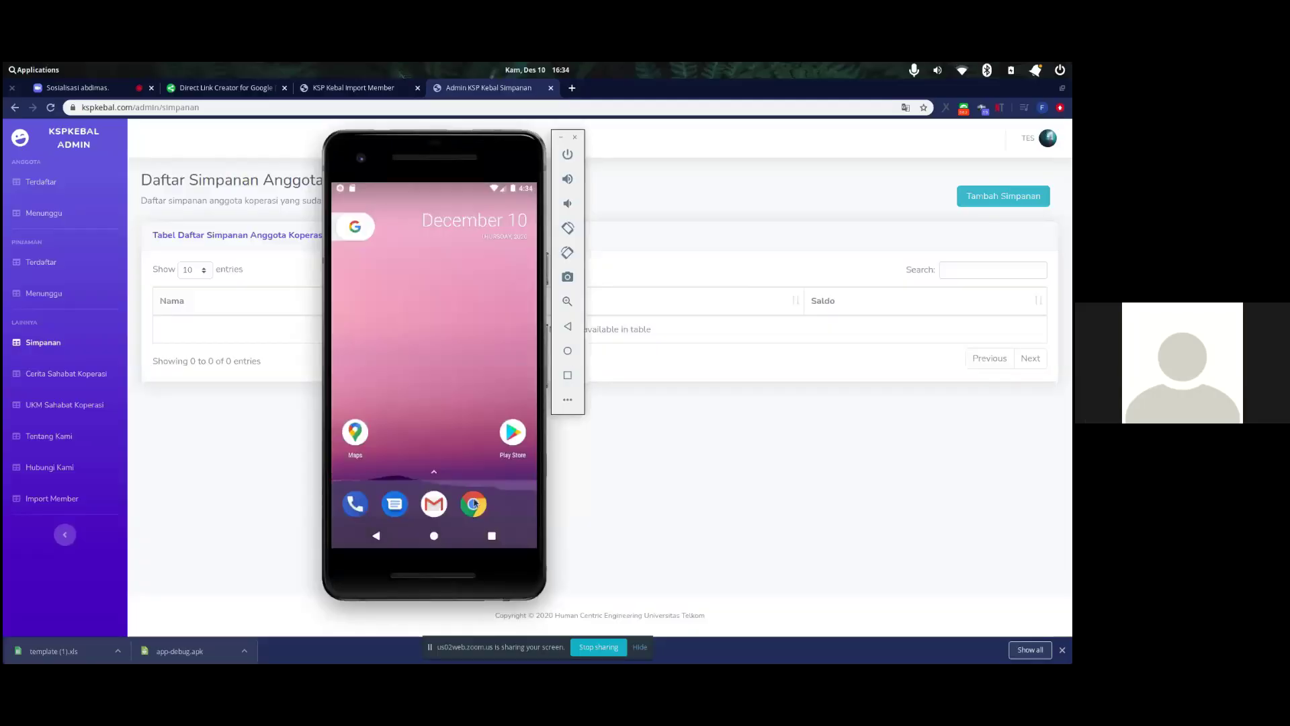
click(479, 502)
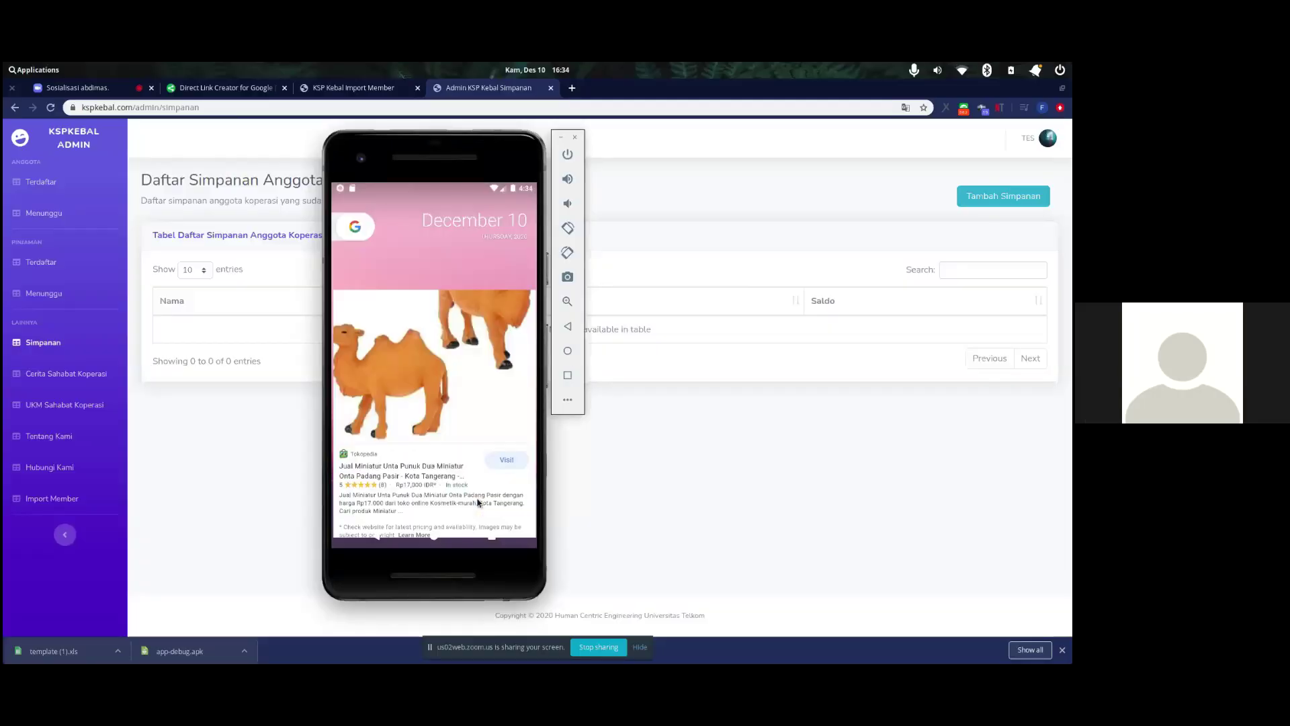
click(409, 213)
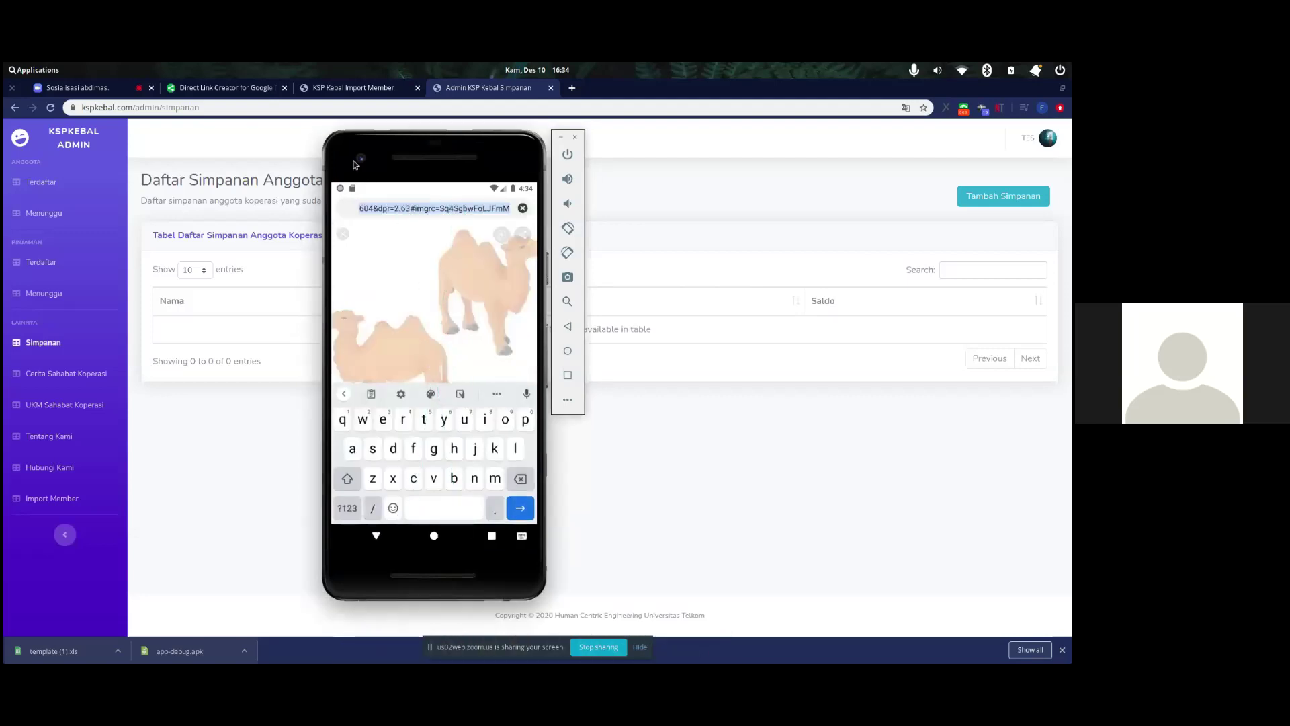
click(242, 93)
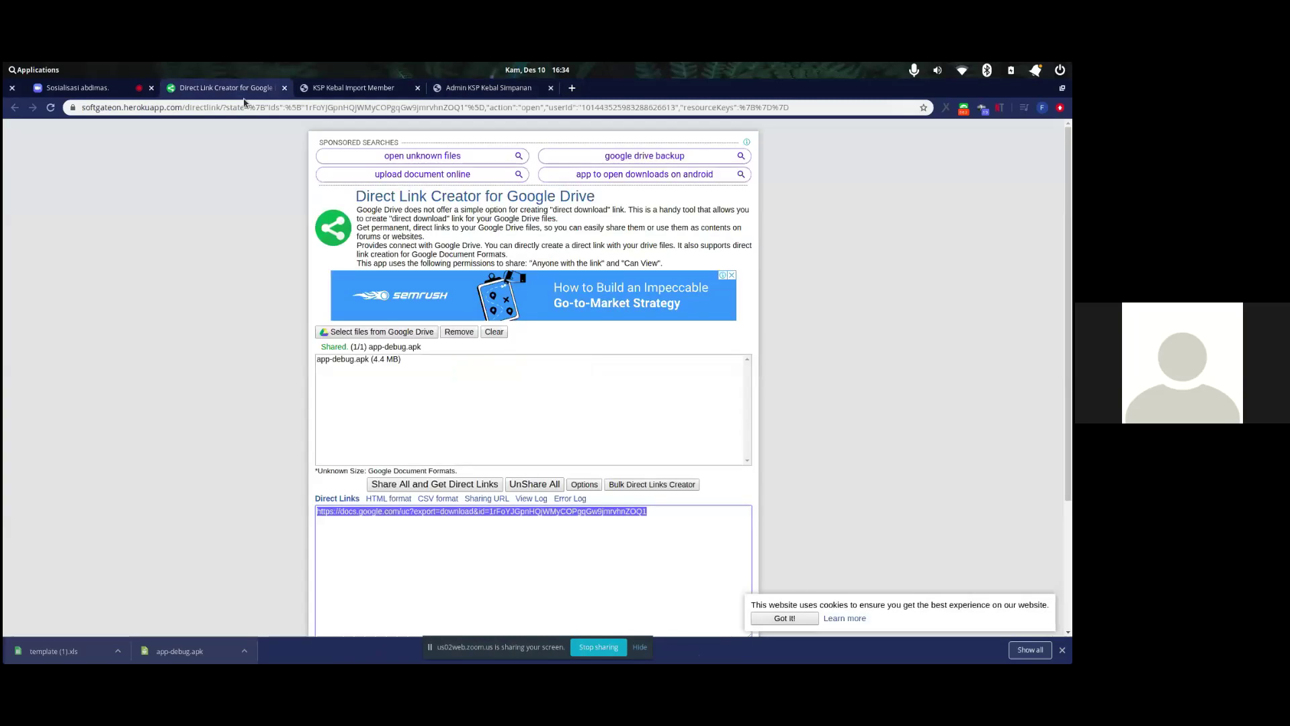
- Copy the app-debug.apk direct link and open it in the phone's Chrome via the copied-link suggestion
double_click(457, 512)
key(alt+Tab)
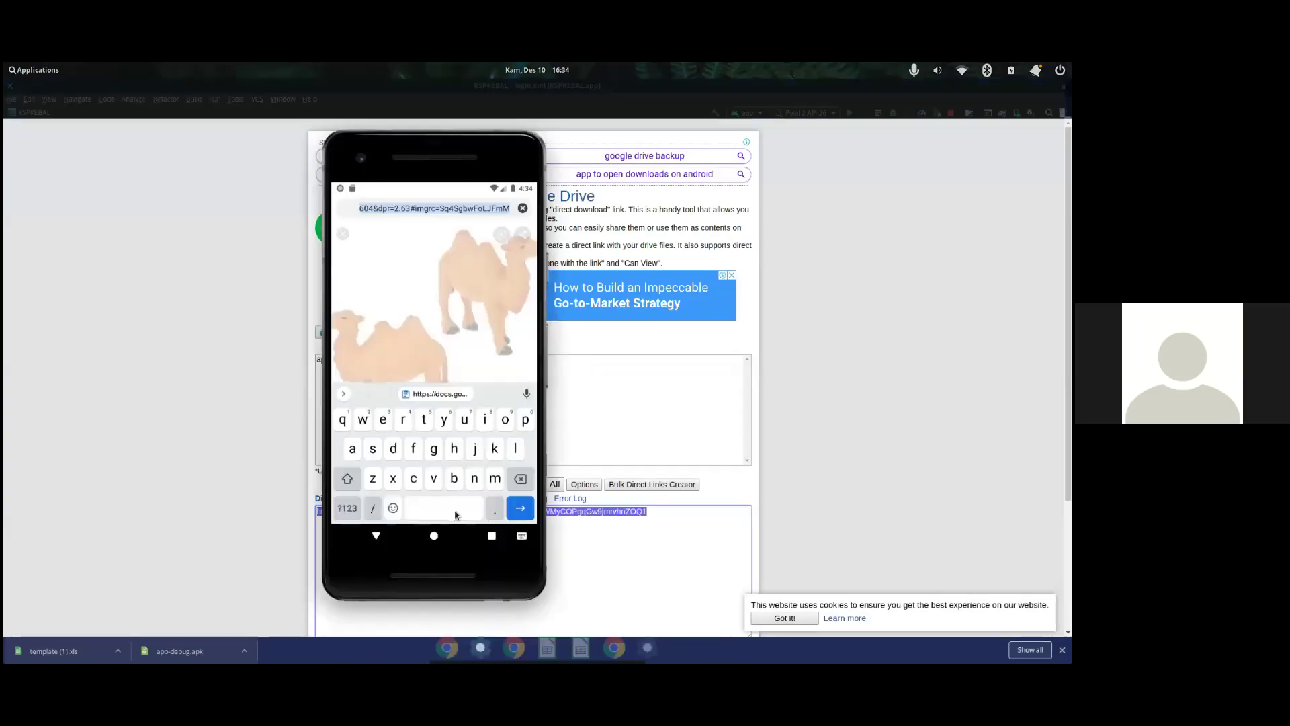
click(477, 208)
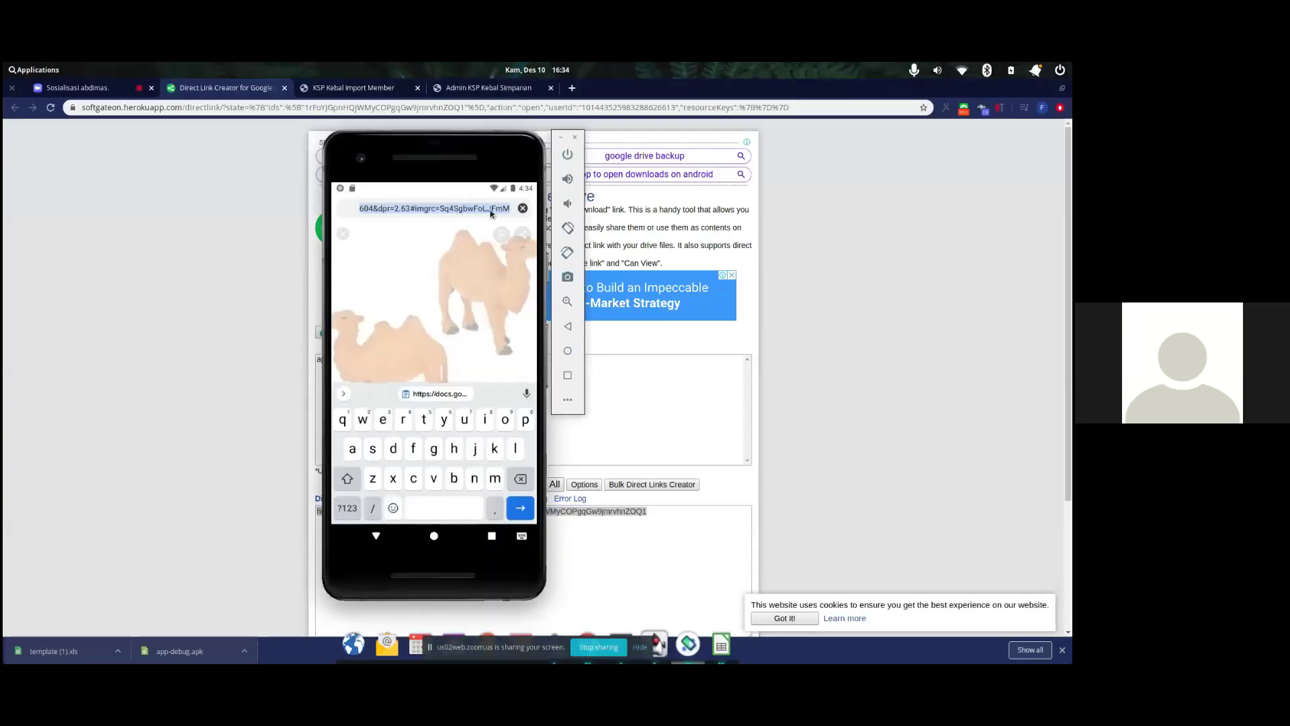
key(BackSpace)
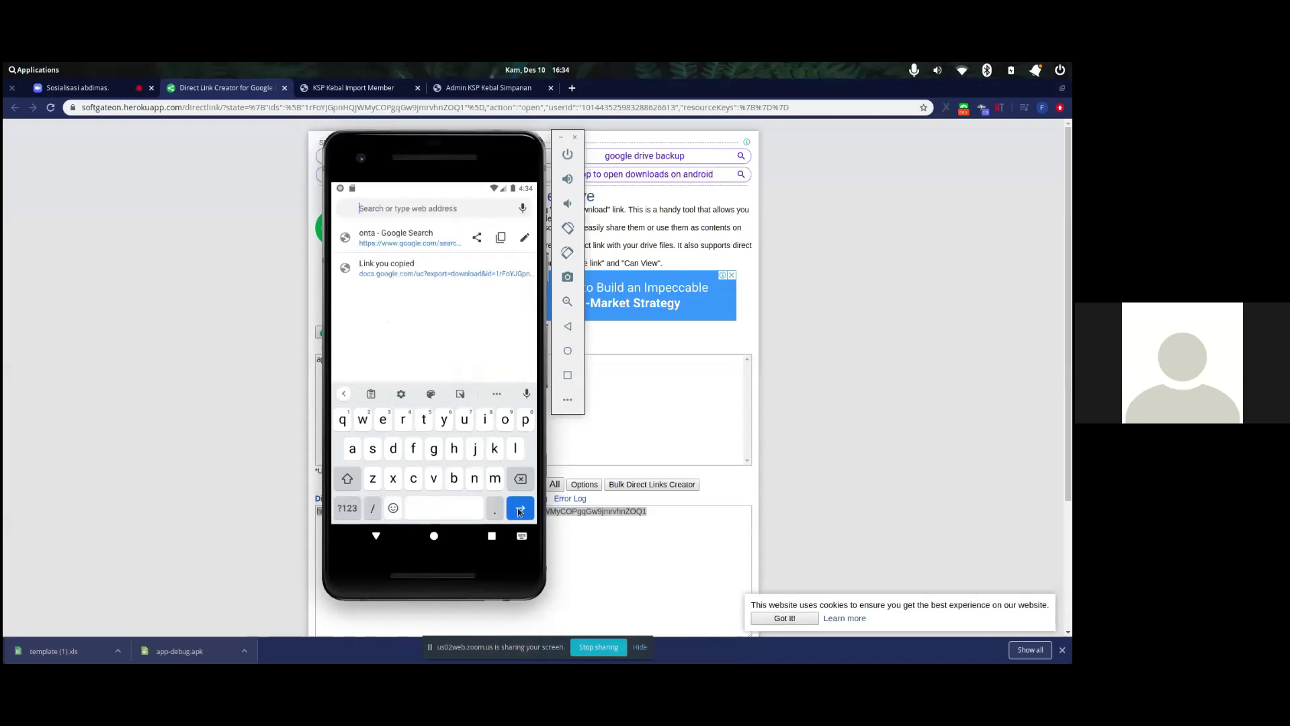
click(422, 268)
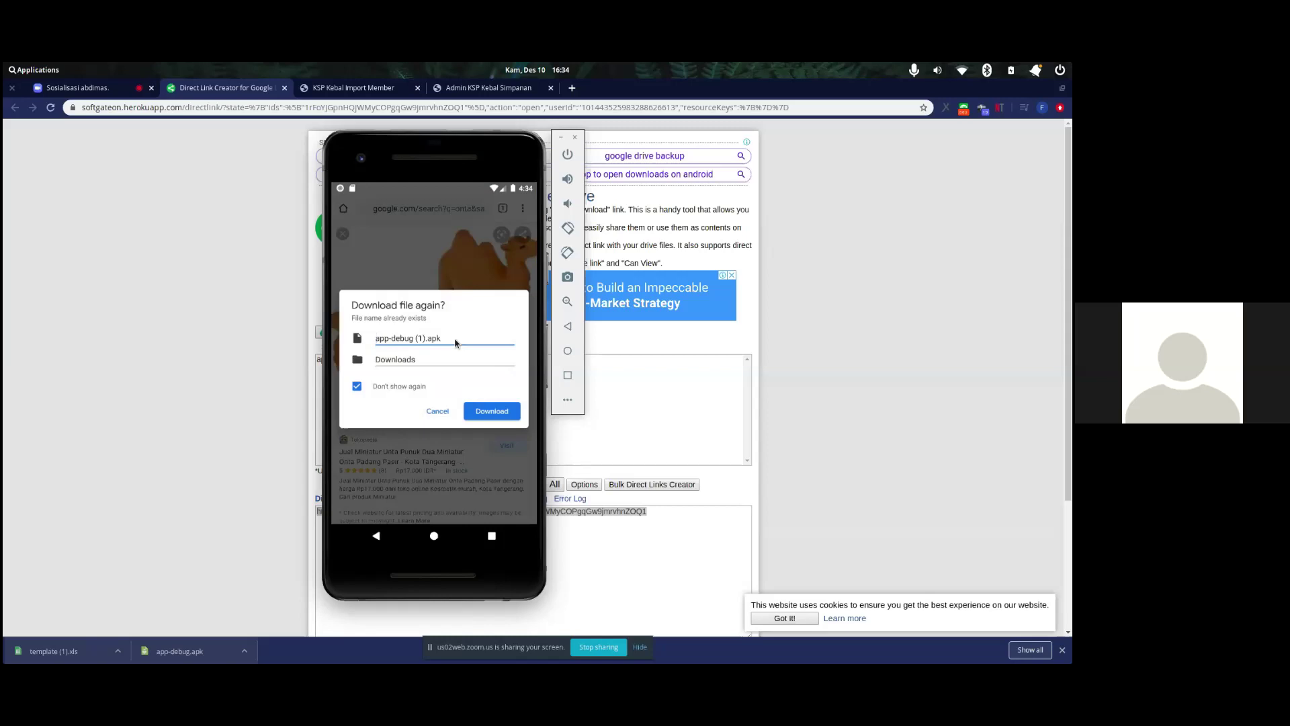
- Download and install app-debug (1).apk as the KEBALKu update, then return to the home screen
click(490, 413)
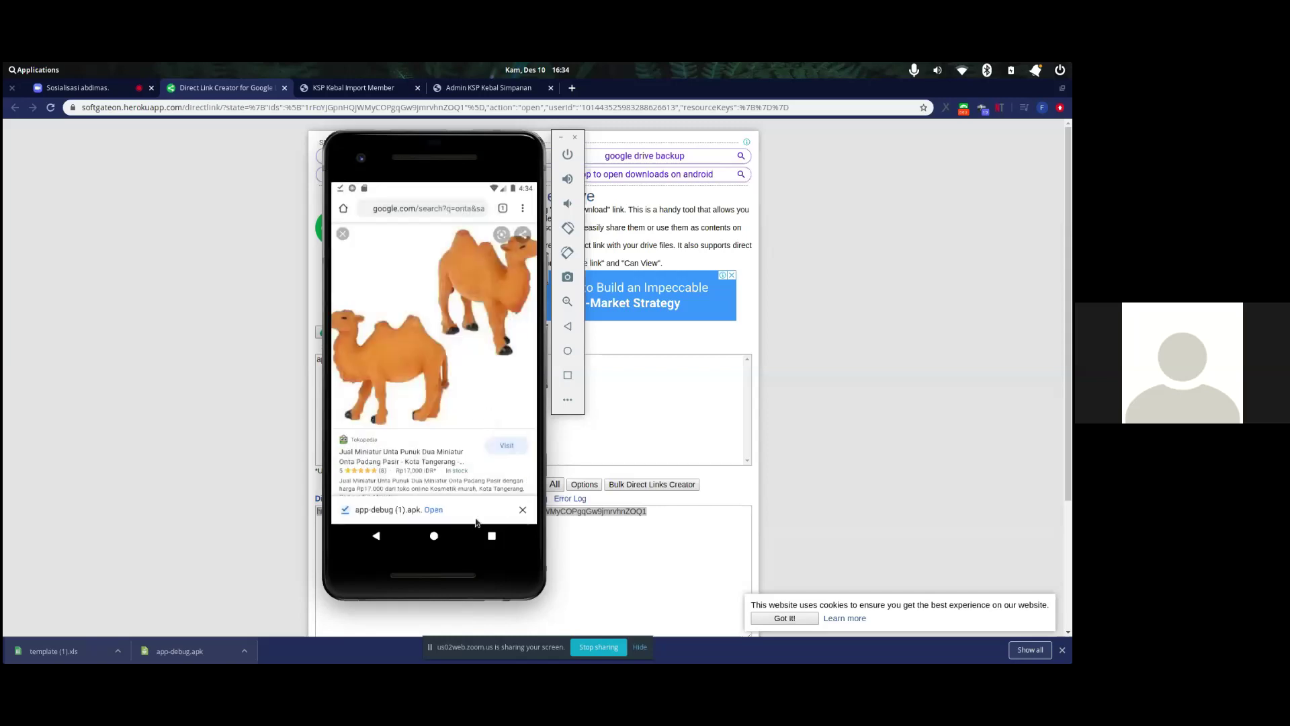
click(437, 512)
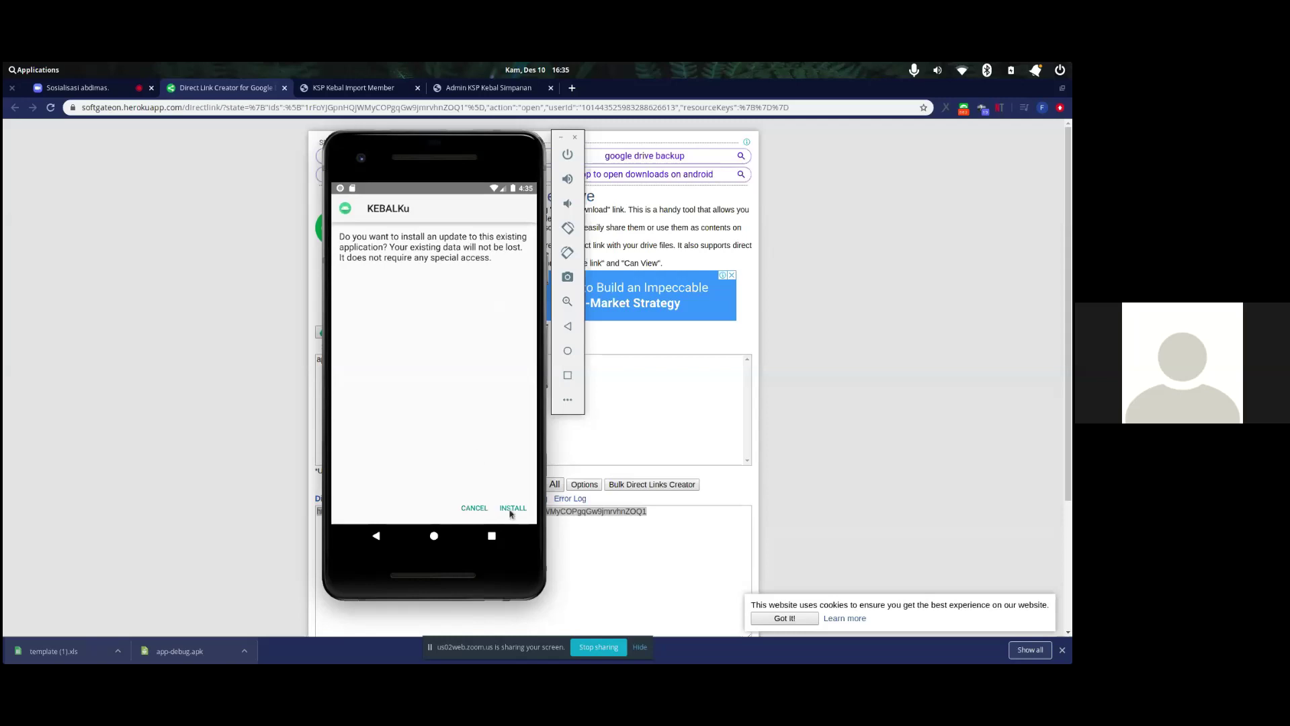
click(511, 509)
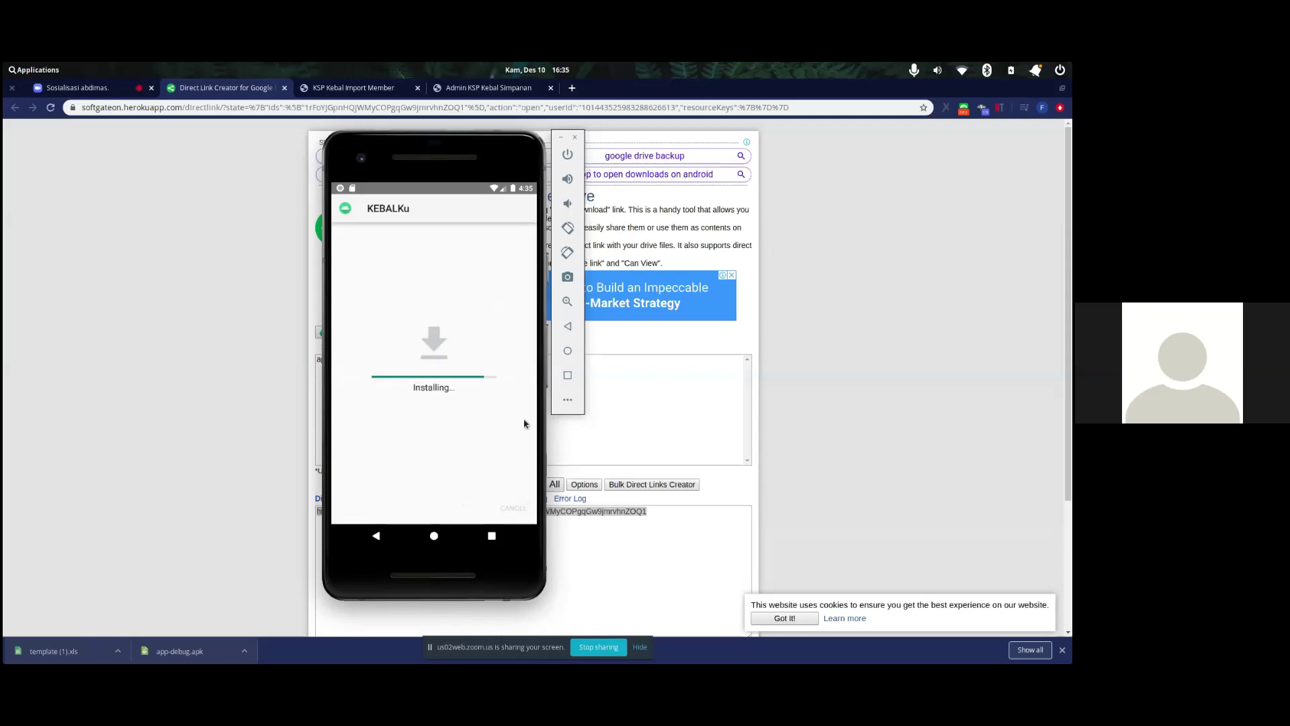
click(434, 536)
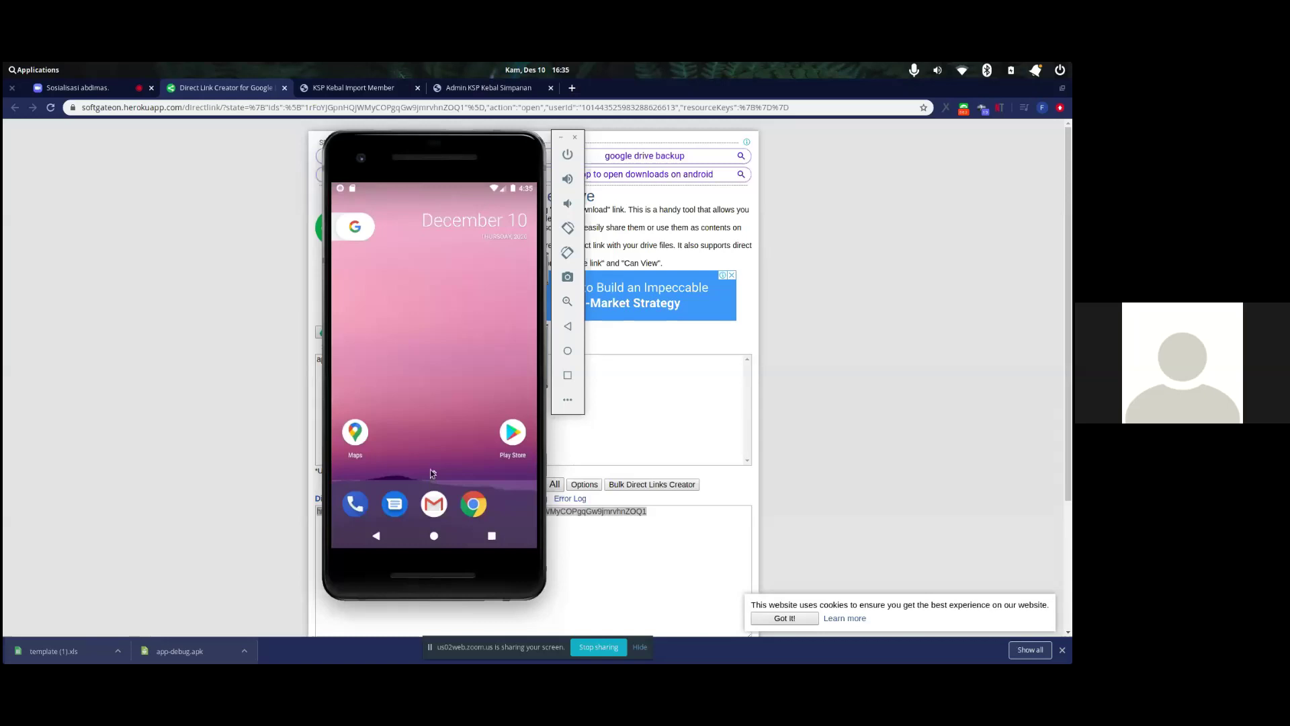
- Launch KEBALKu from the app drawer, focus its username field, then hide the keyboard
scroll(431, 473, down, 2)
click(357, 477)
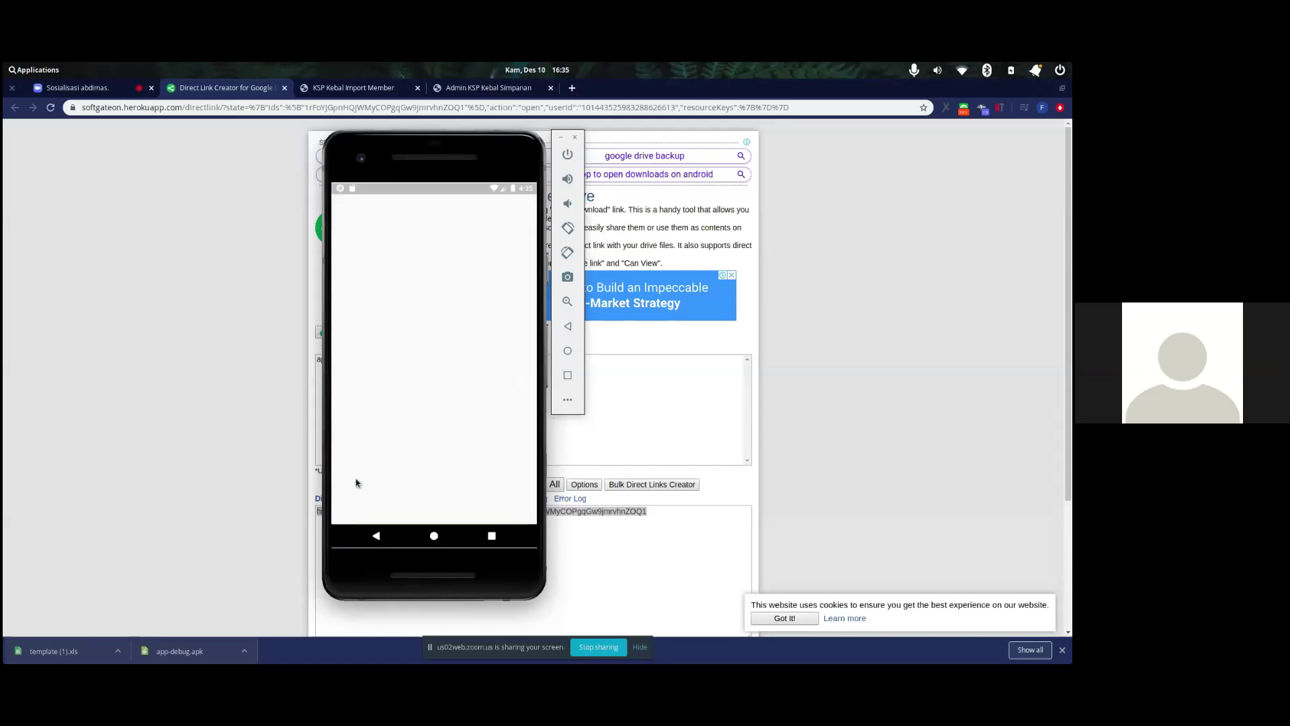
click(467, 403)
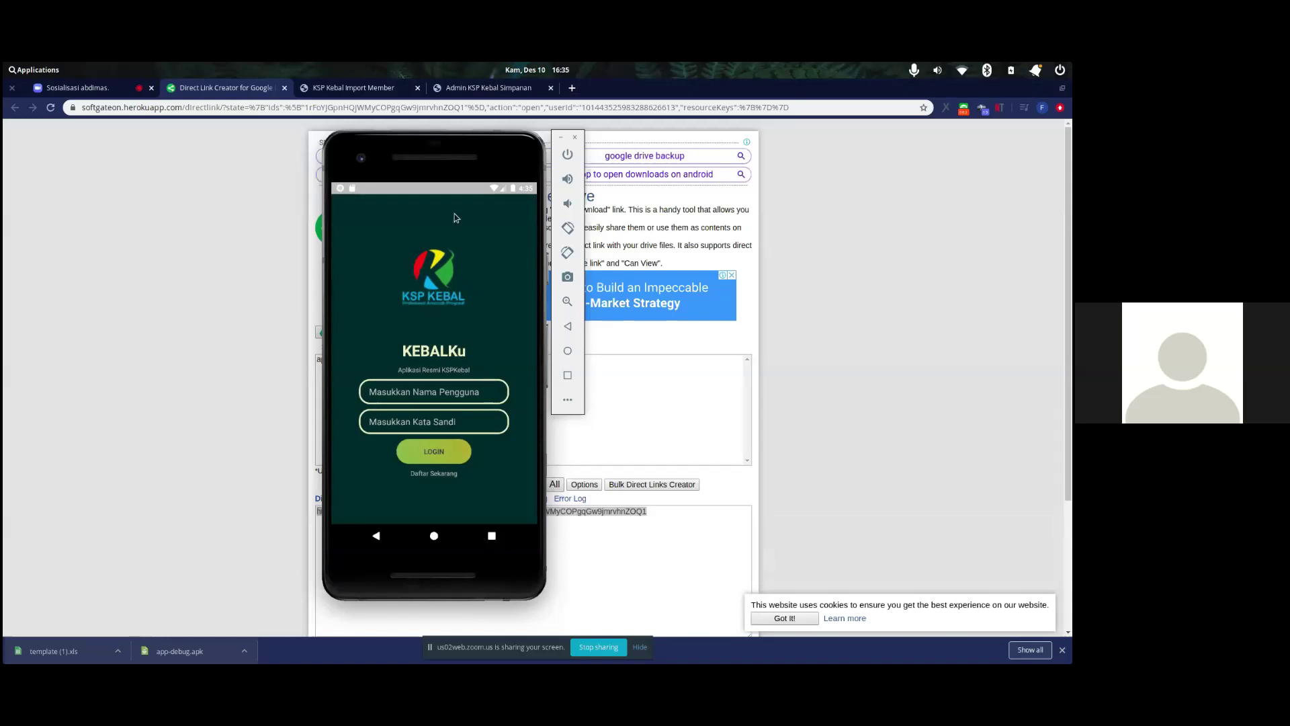
drag(429, 161, 295, 150)
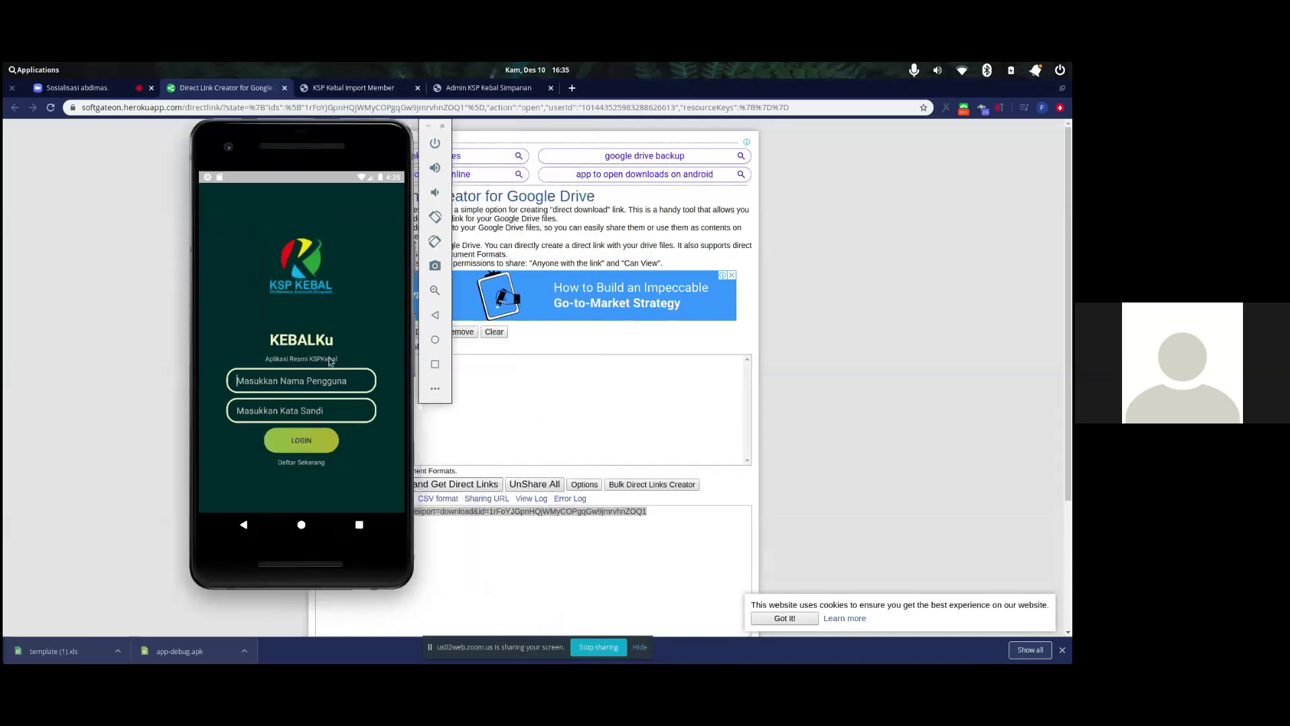
click(313, 379)
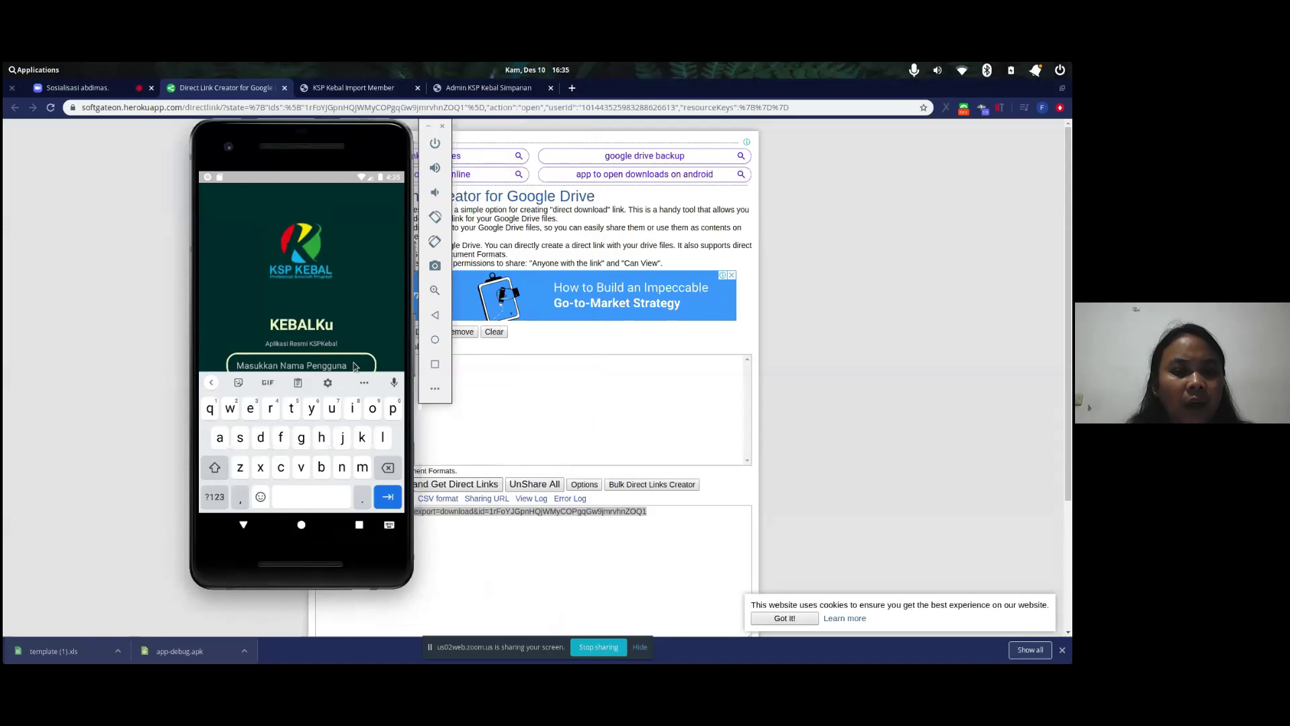
click(324, 381)
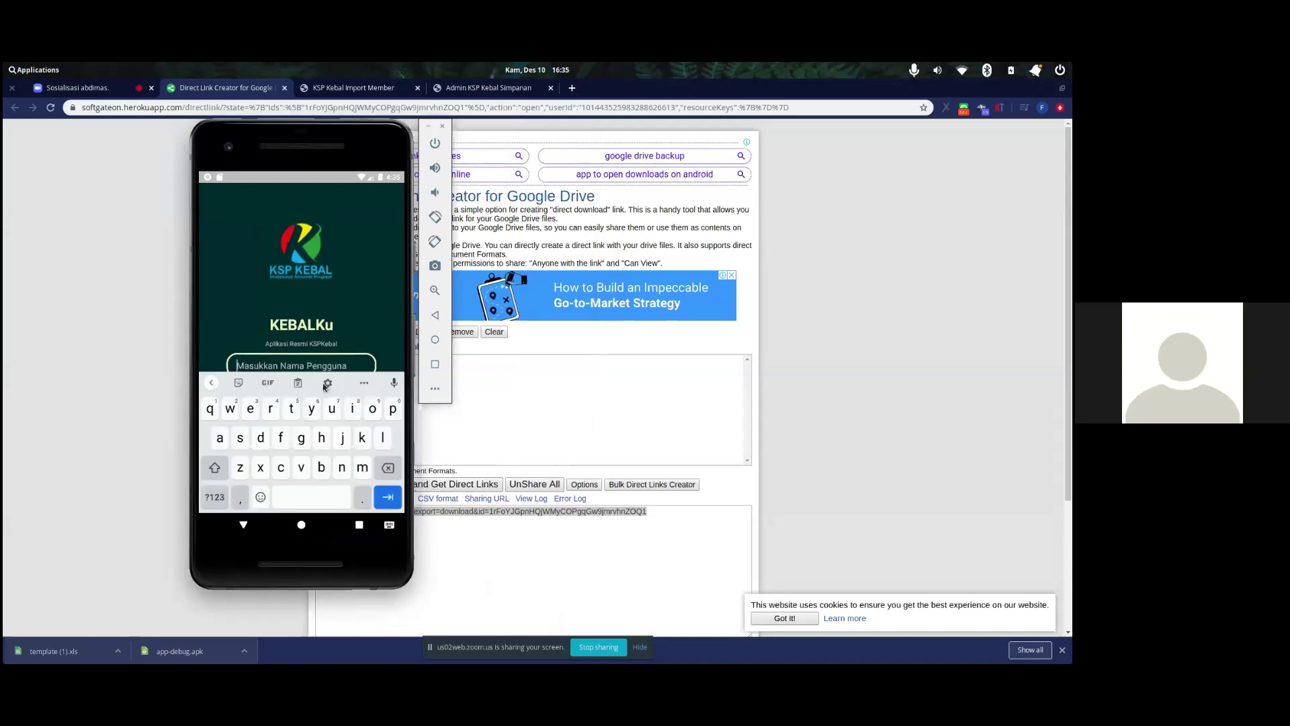
click(435, 314)
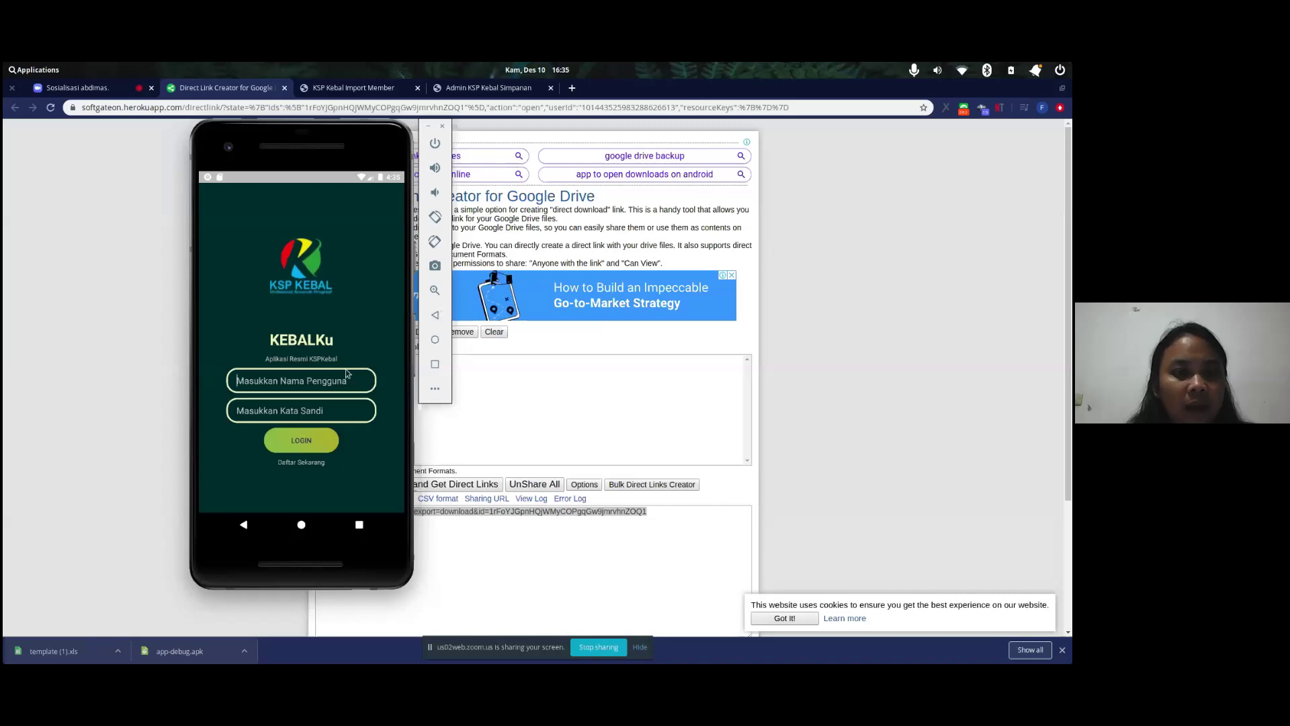